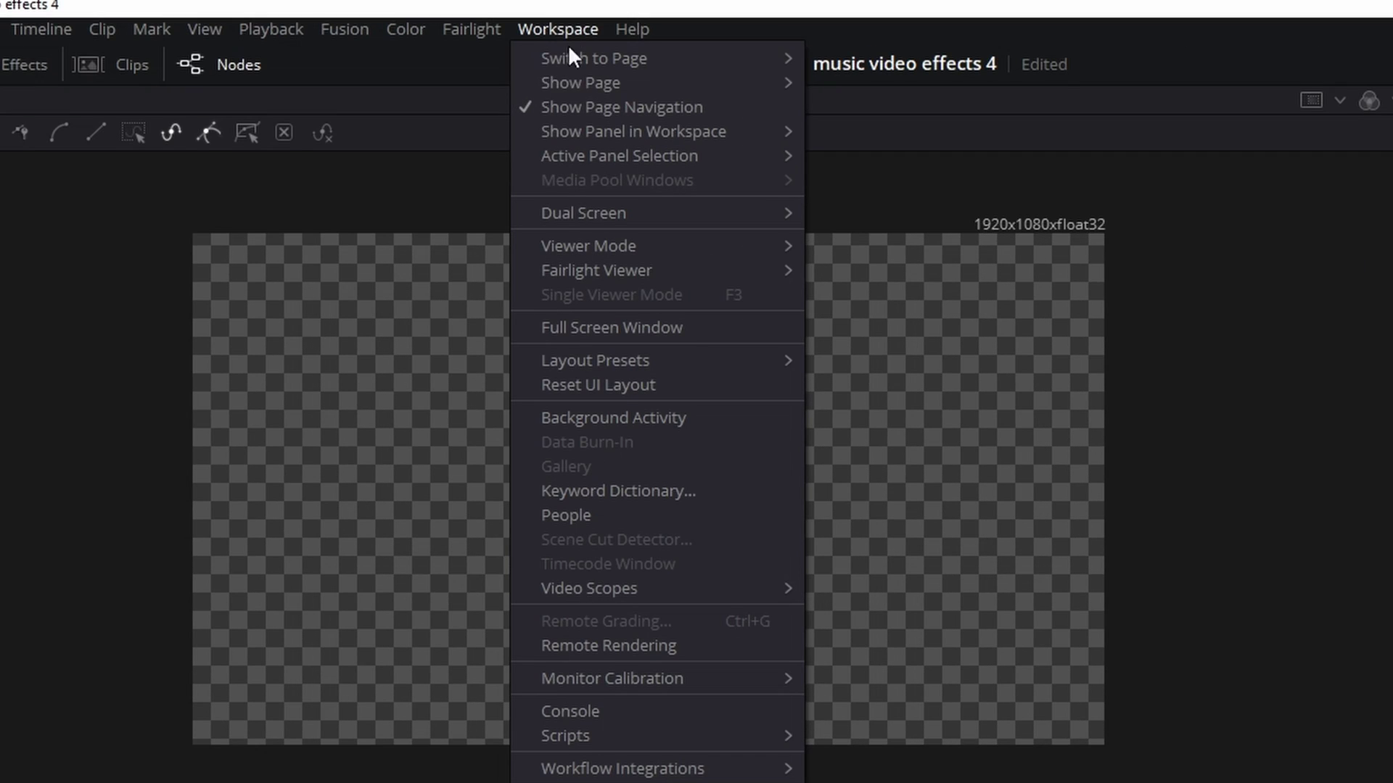
# - Launch the Reactor add-on manager from Workspace > Scripts > Reactor
pyautogui.moveTo(577, 737)
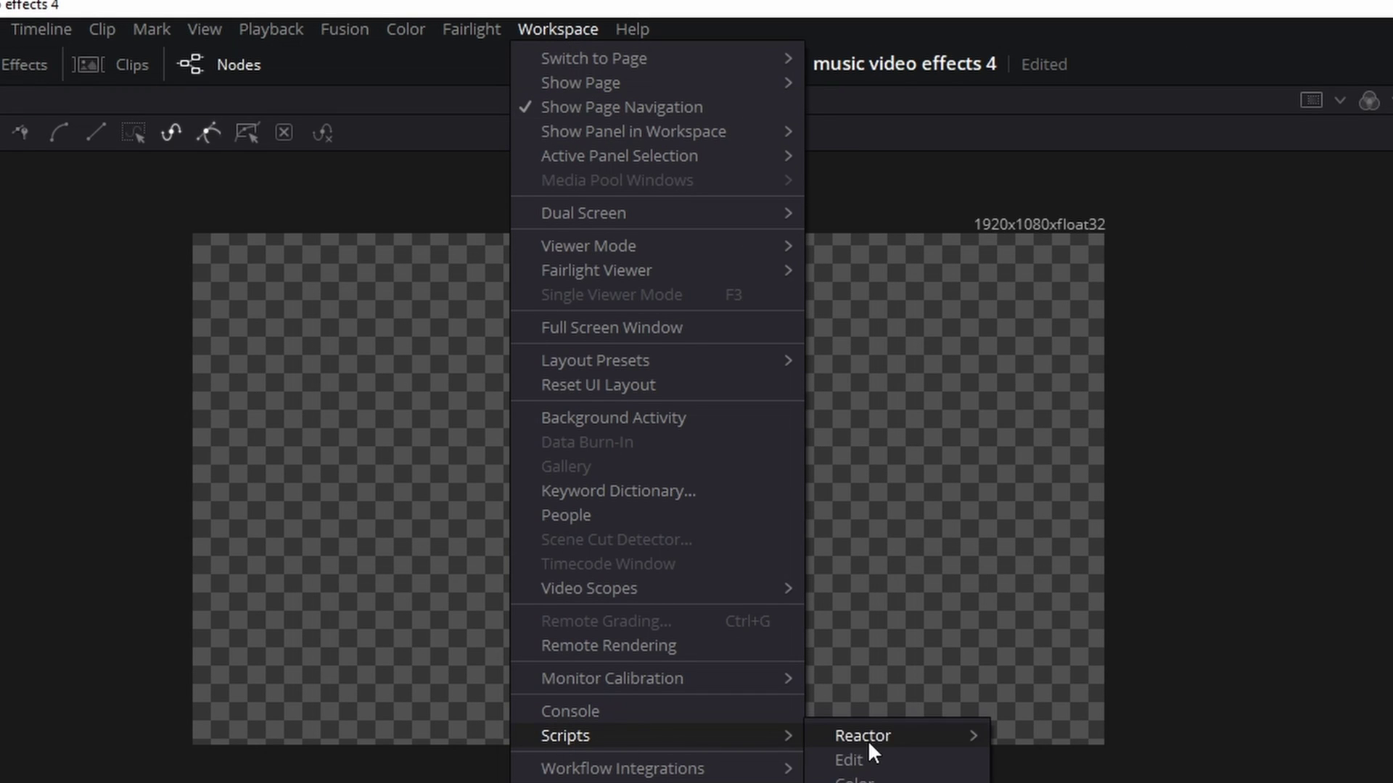
pyautogui.moveTo(866, 739)
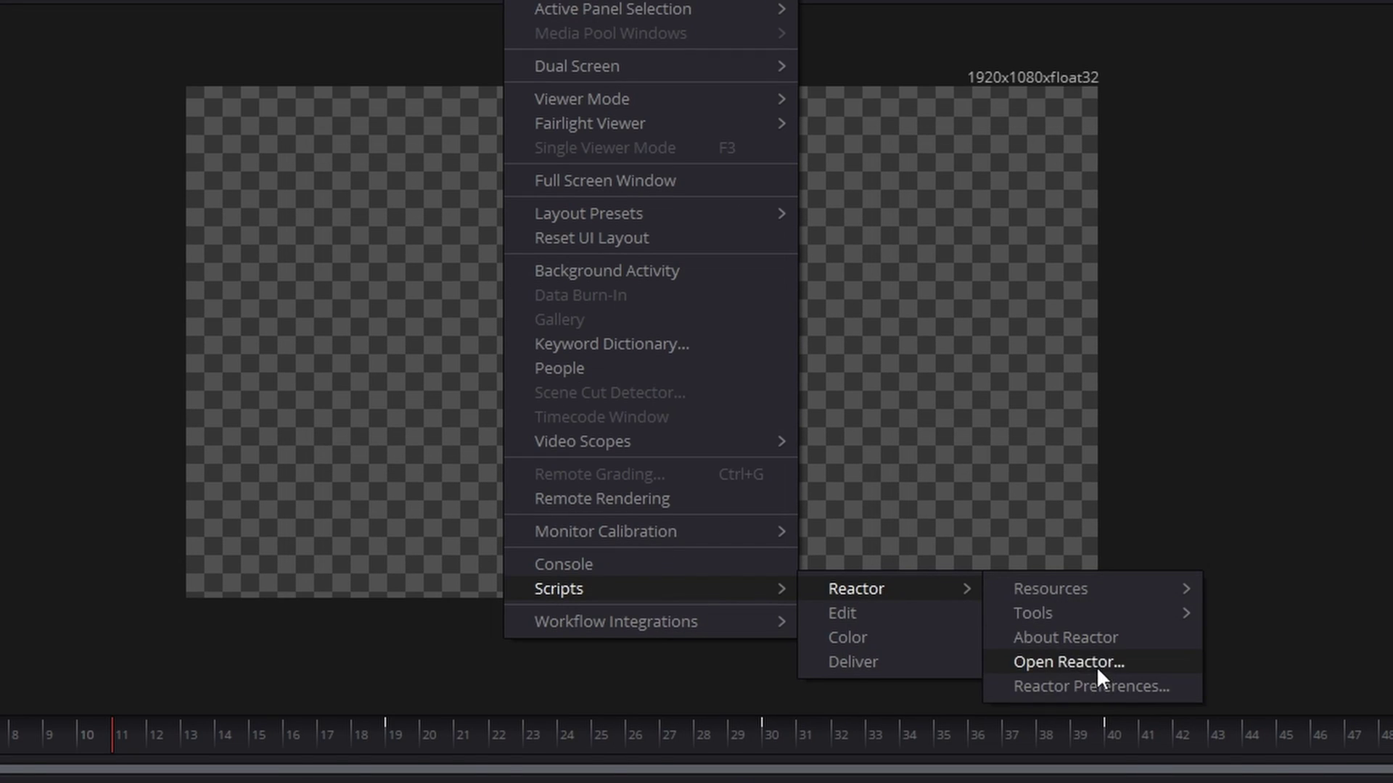
pyautogui.click(1095, 665)
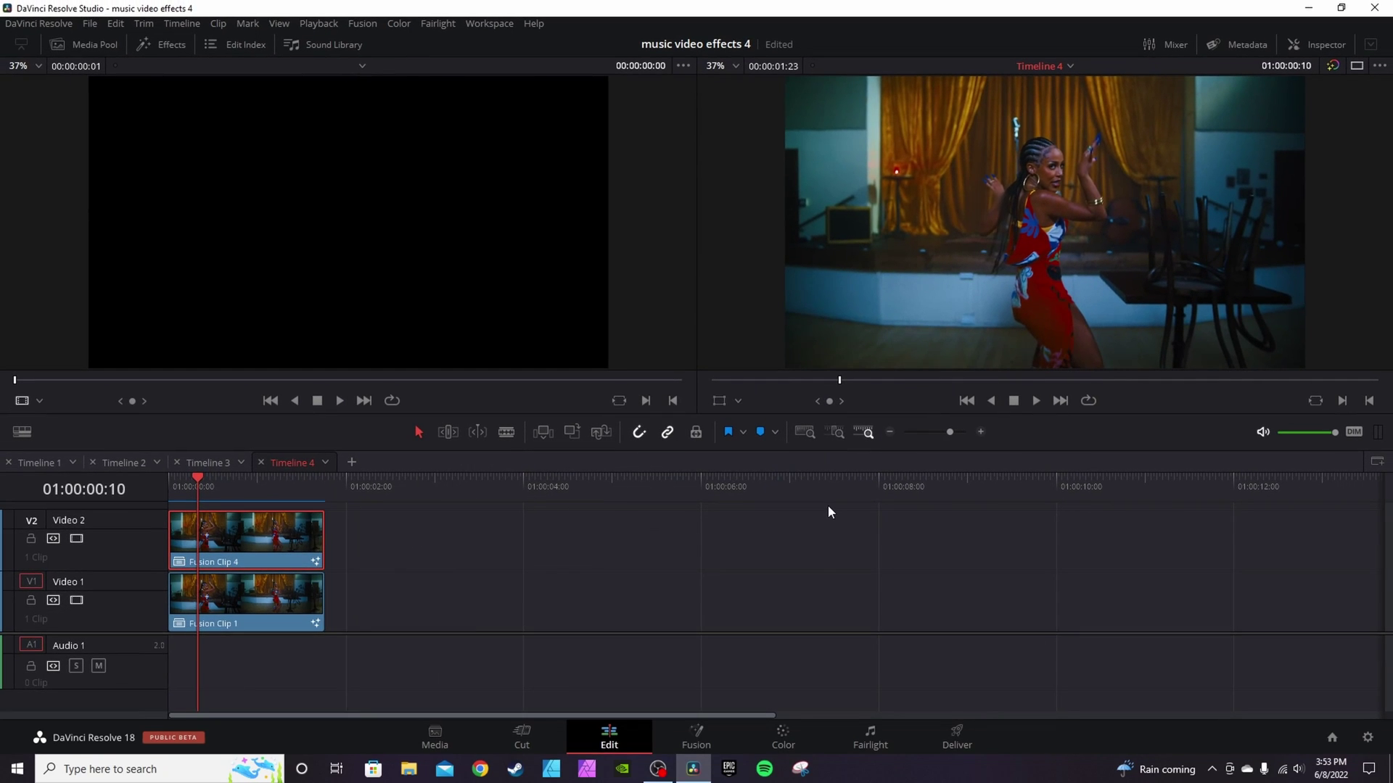
pyautogui.moveTo(196, 480)
pyautogui.mouseDown()
pyautogui.moveTo(175, 480)
pyautogui.moveTo(225, 481)
pyautogui.moveTo(189, 480)
pyautogui.mouseUp()
pyautogui.click(254, 604)
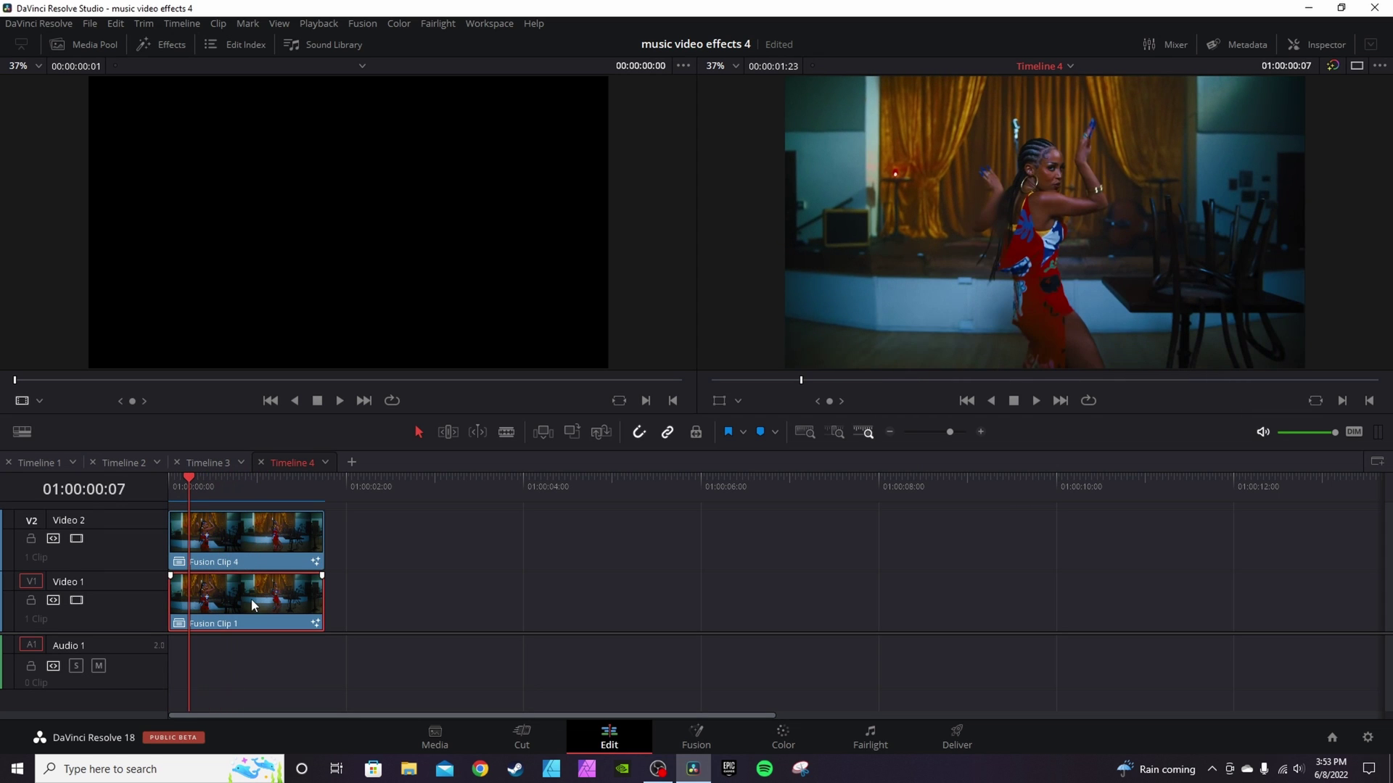
pyautogui.press('d')
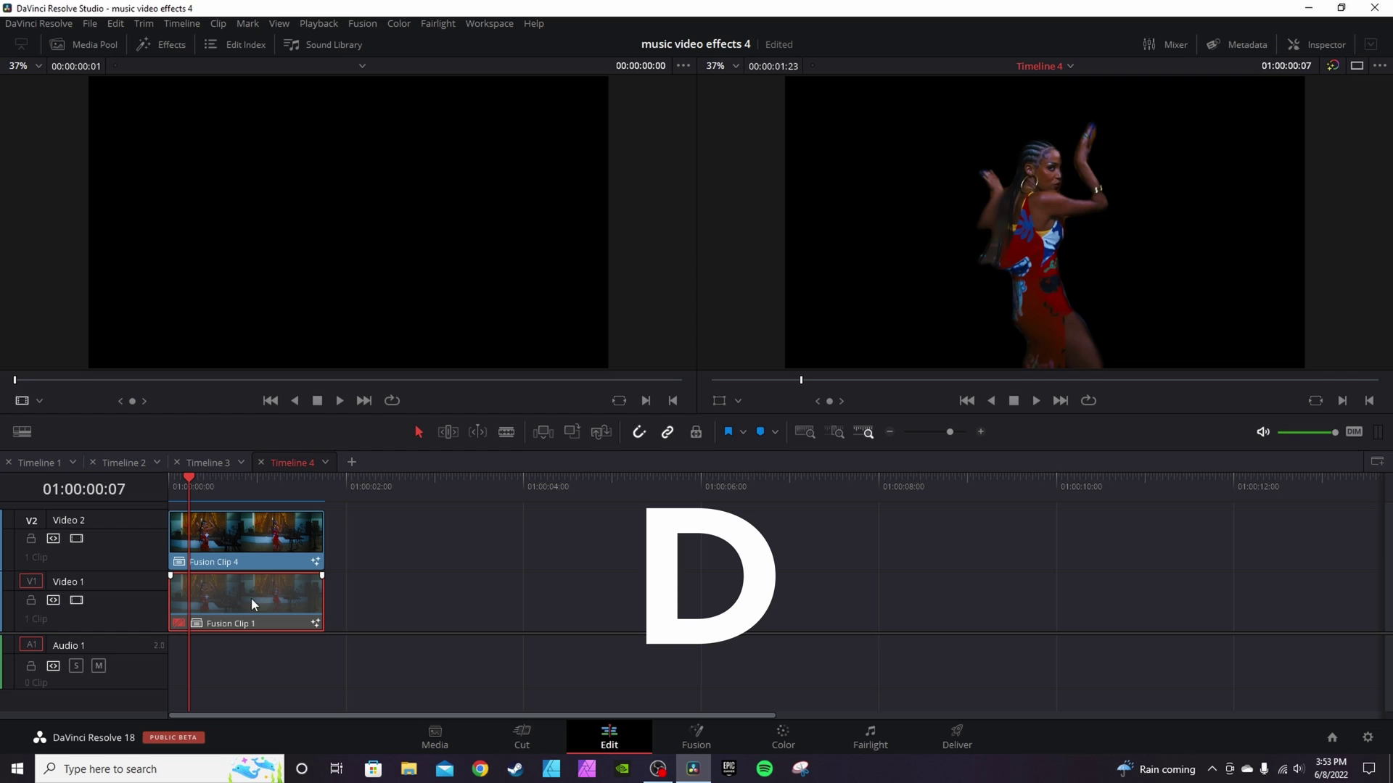
pyautogui.hotkey('ctrl', 's')
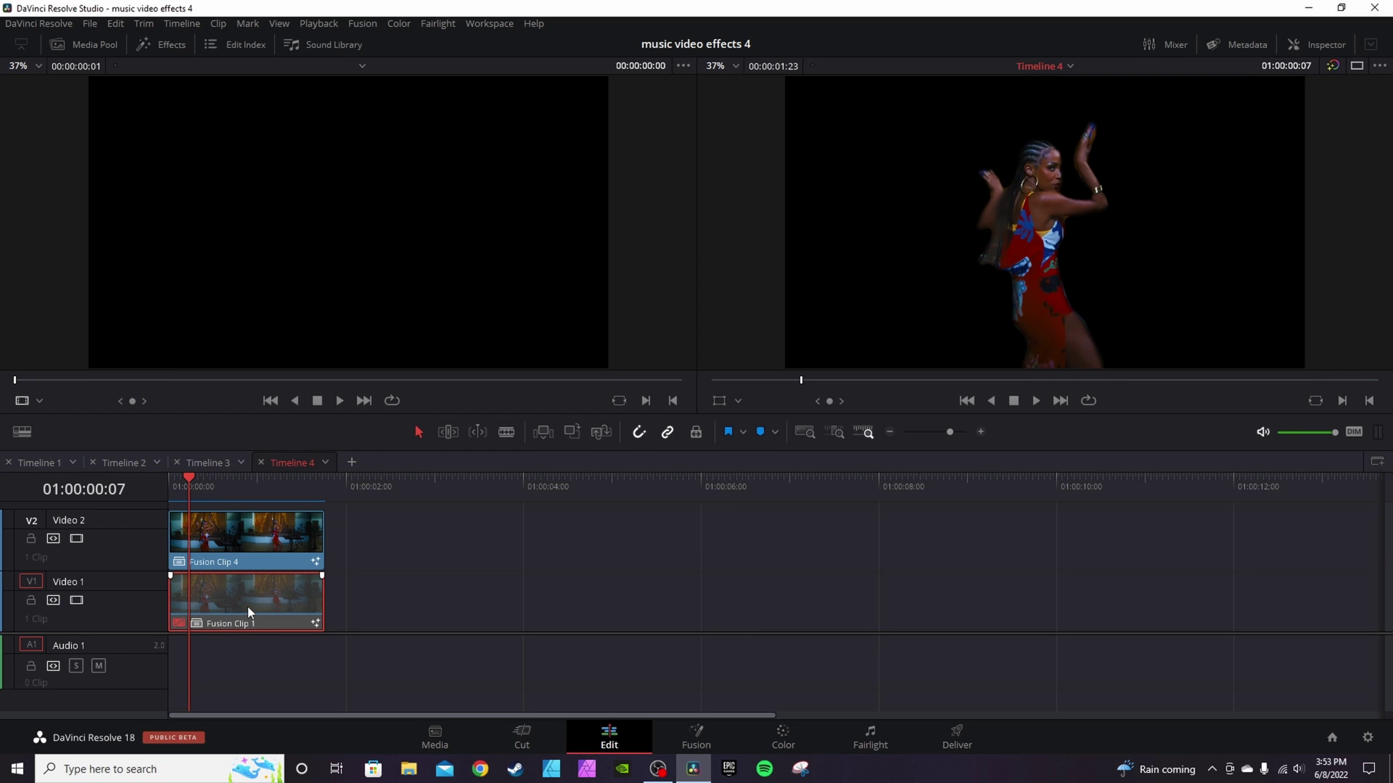
pyautogui.press('d')
pyautogui.click(267, 538)
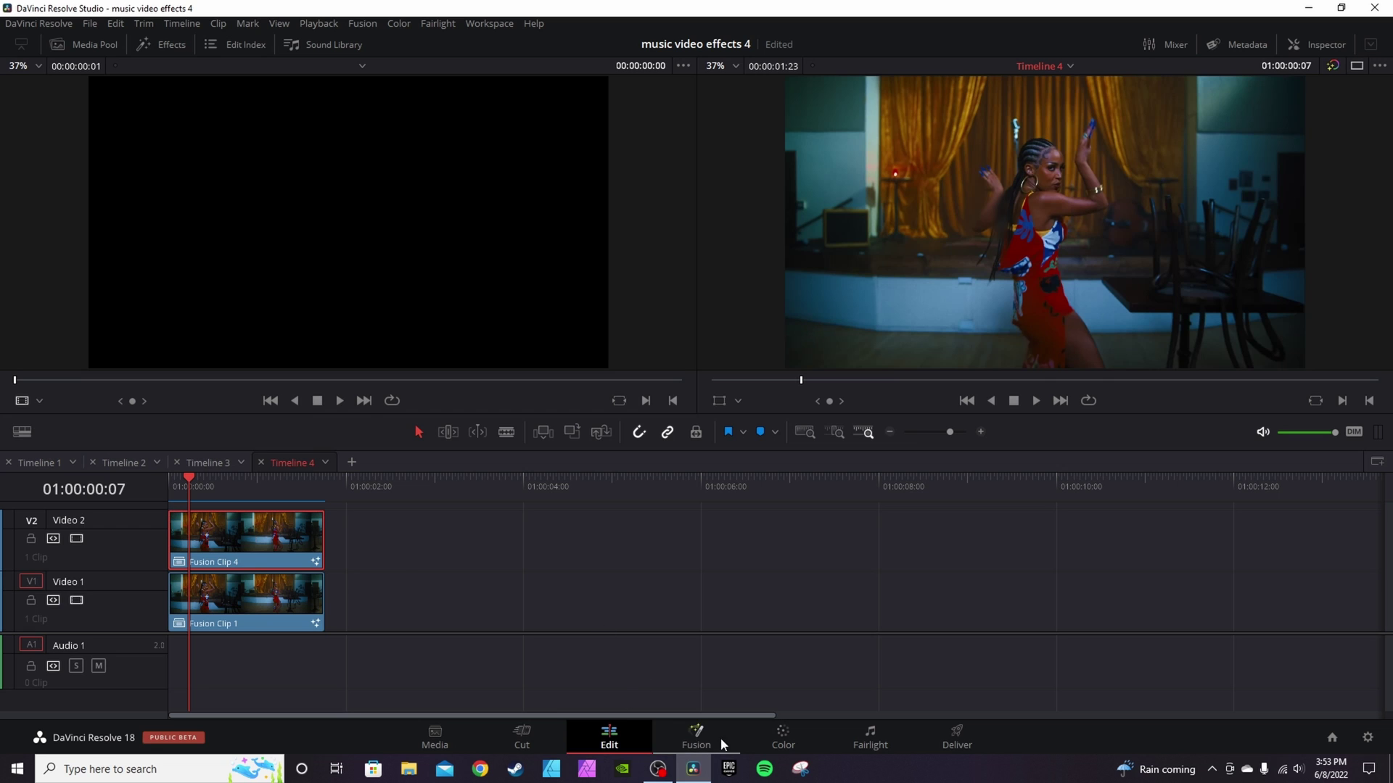
# - Open Fusion Clip 4 in Fusion and insert an Echo node between MediaIn1 and MediaOut1
pyautogui.click(696, 737)
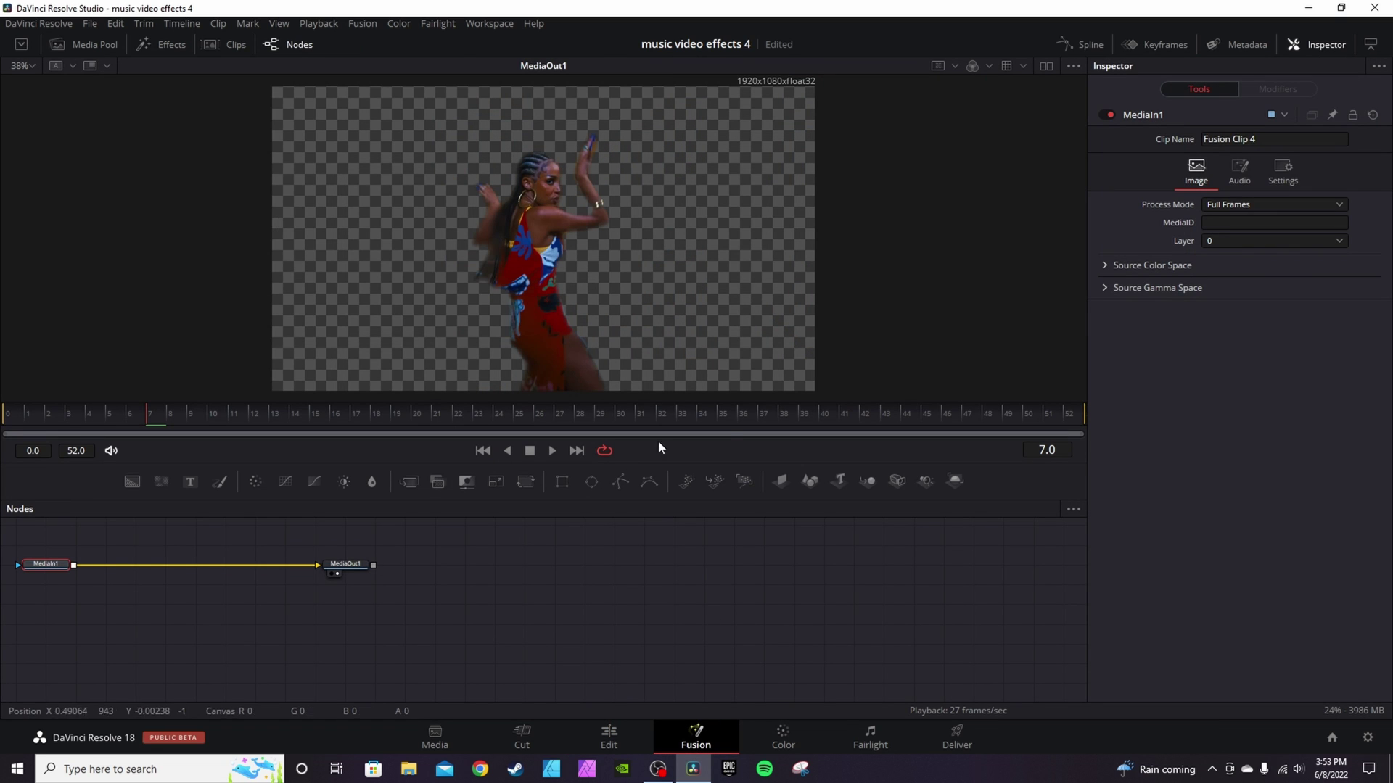
pyautogui.moveTo(346, 564); pyautogui.dragTo(824, 603)
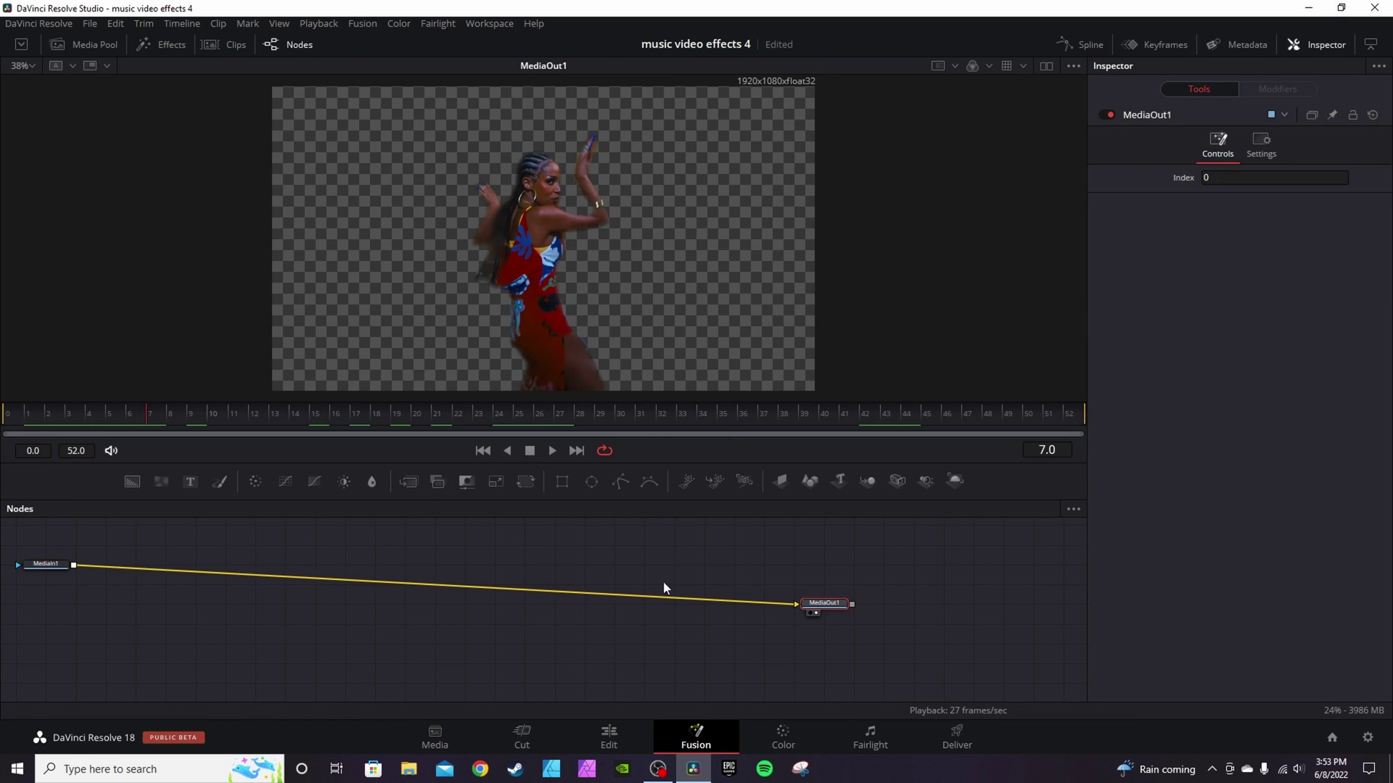
pyautogui.moveTo(78, 564); pyautogui.dragTo(382, 606)
pyautogui.hotkey('ctrl', 'space')
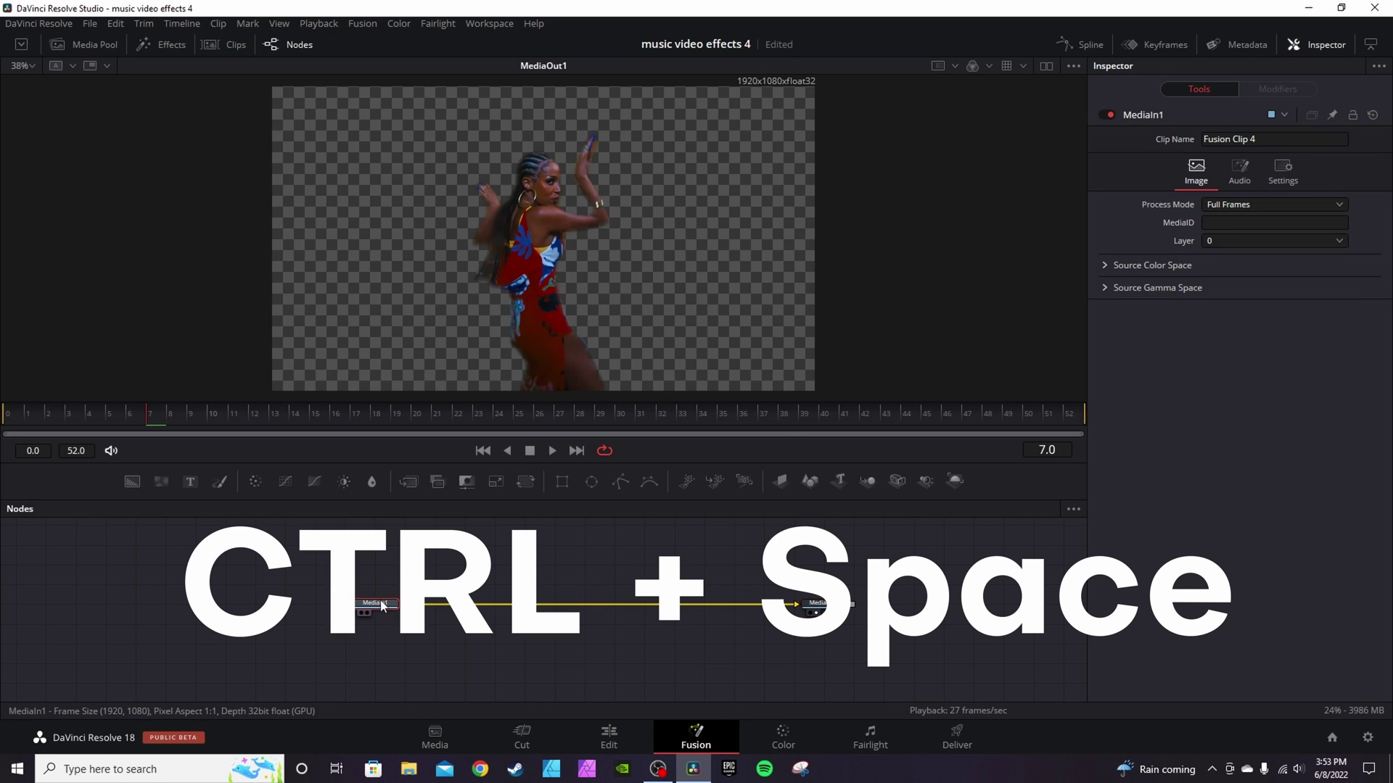
pyautogui.write('Echo')
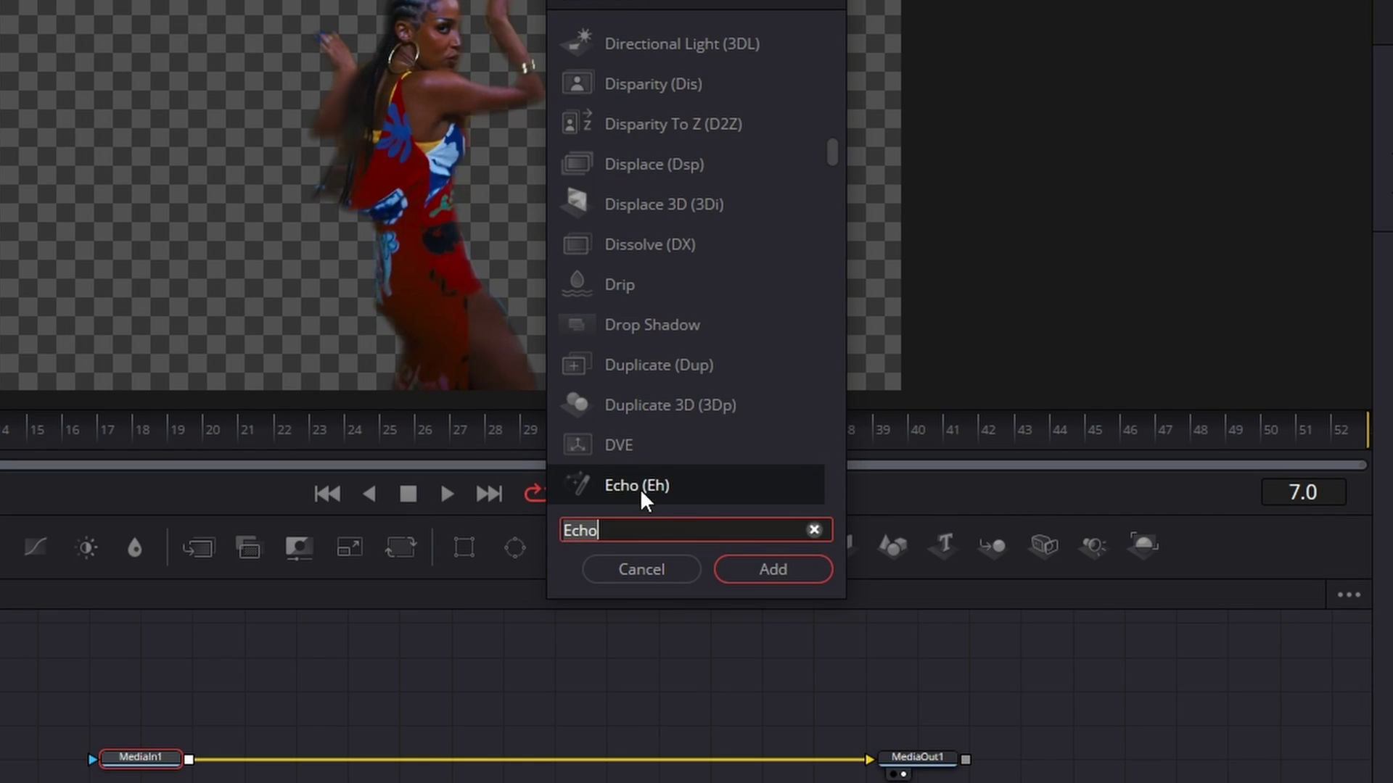
pyautogui.click(768, 569)
pyautogui.moveTo(269, 763); pyautogui.dragTo(426, 667)
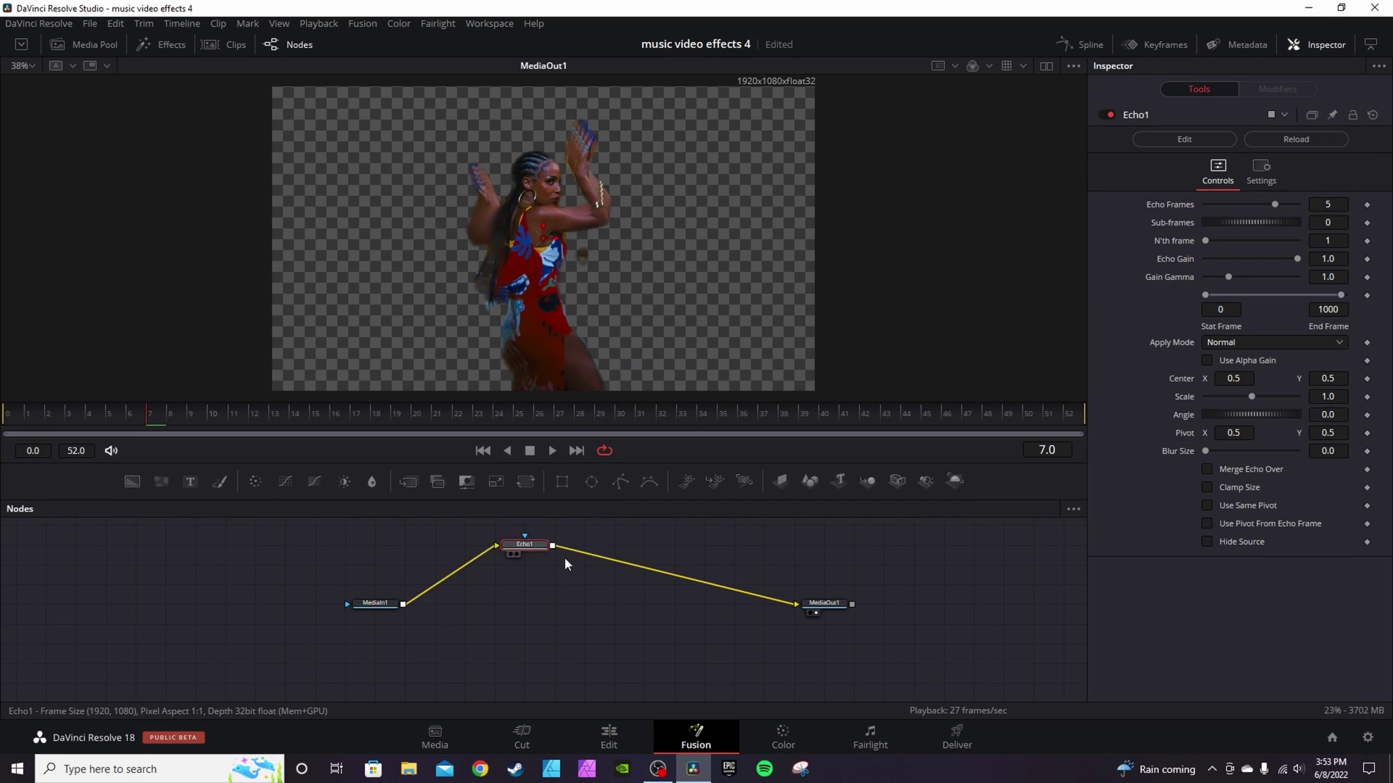
pyautogui.moveTo(566, 565); pyautogui.dragTo(572, 589)
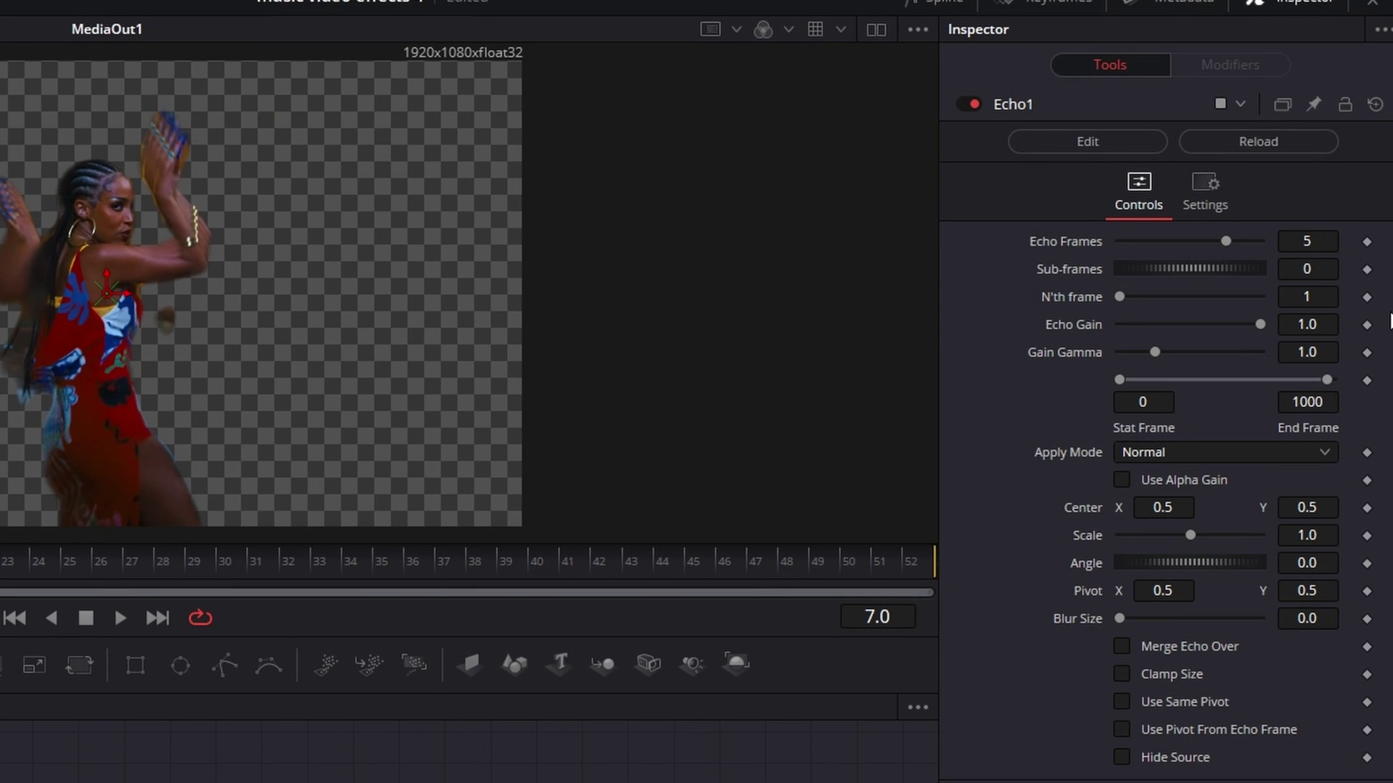
# - Set the Echo node's End Frame to 52
pyautogui.doubleClick(1307, 405)
pyautogui.write('928')
pyautogui.press('Return')
pyautogui.moveTo(1309, 382); pyautogui.dragTo(1266, 381)
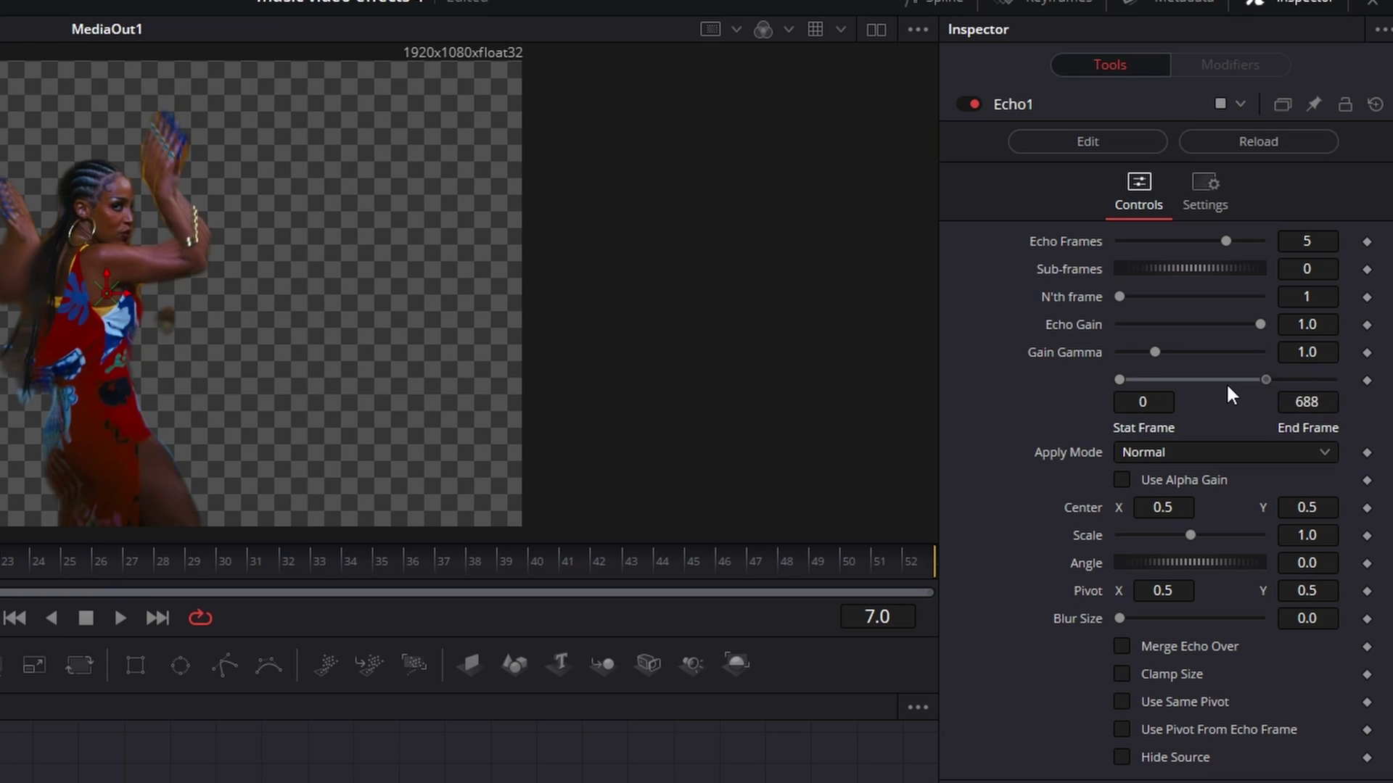
pyautogui.doubleClick(1323, 403)
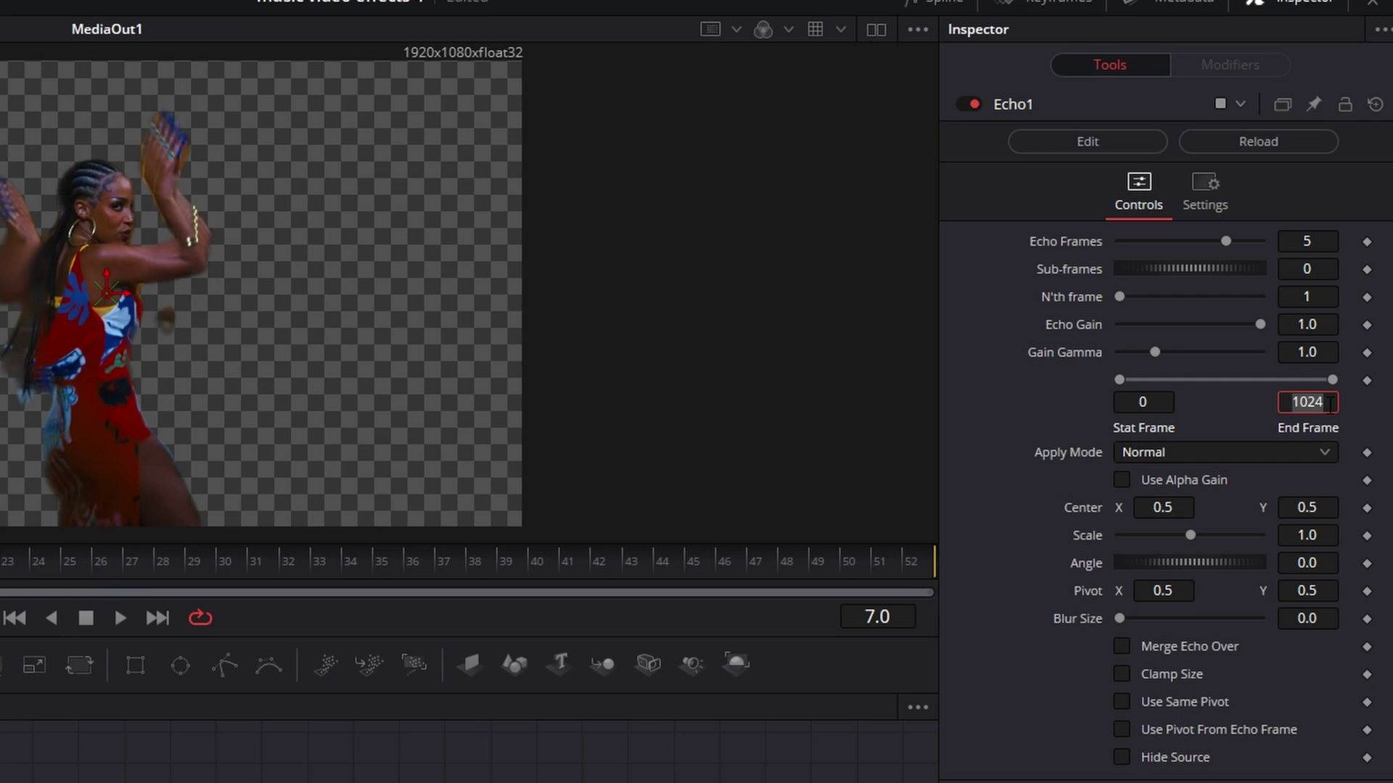
pyautogui.write('52')
pyautogui.press('Tab')
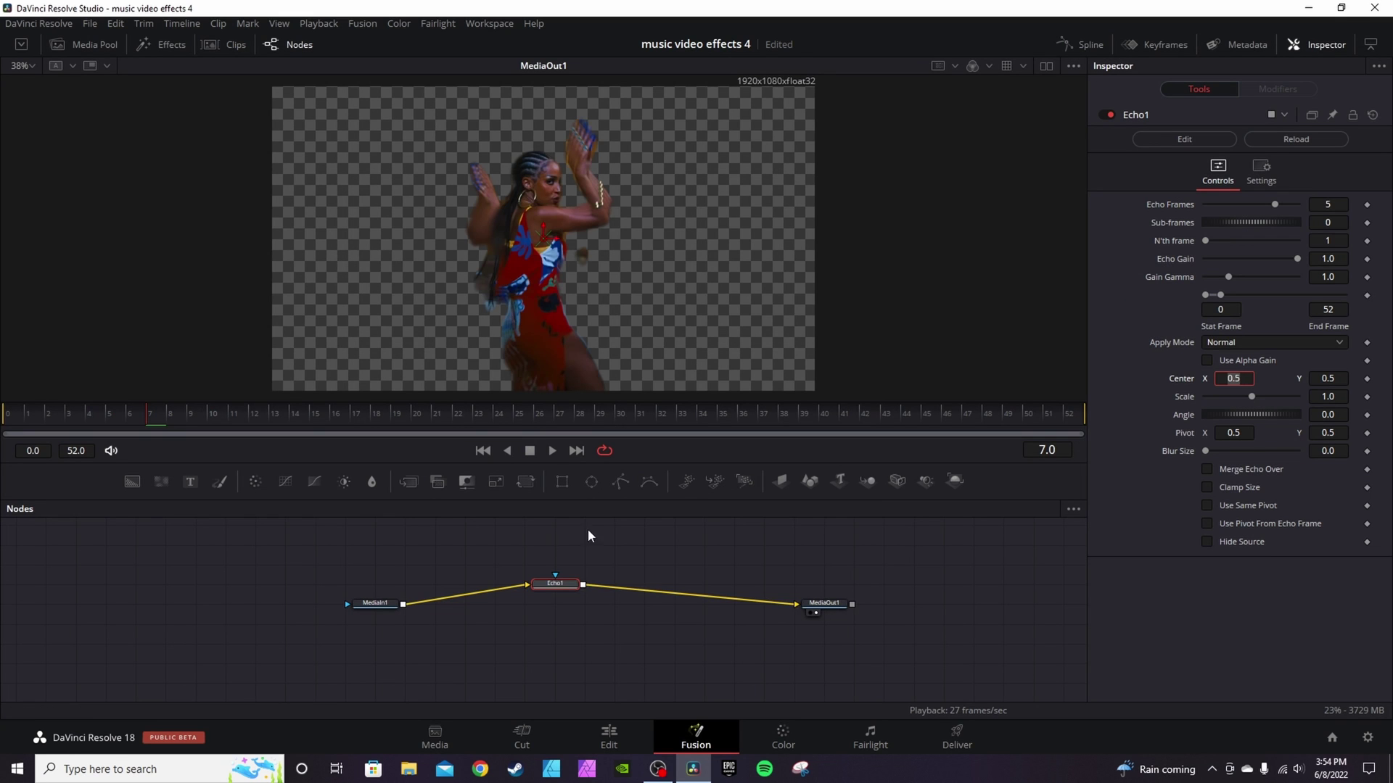
# - Stop playback and turn off High Quality and Motion Blur previewing
pyautogui.click(530, 451)
pyautogui.click(531, 452)
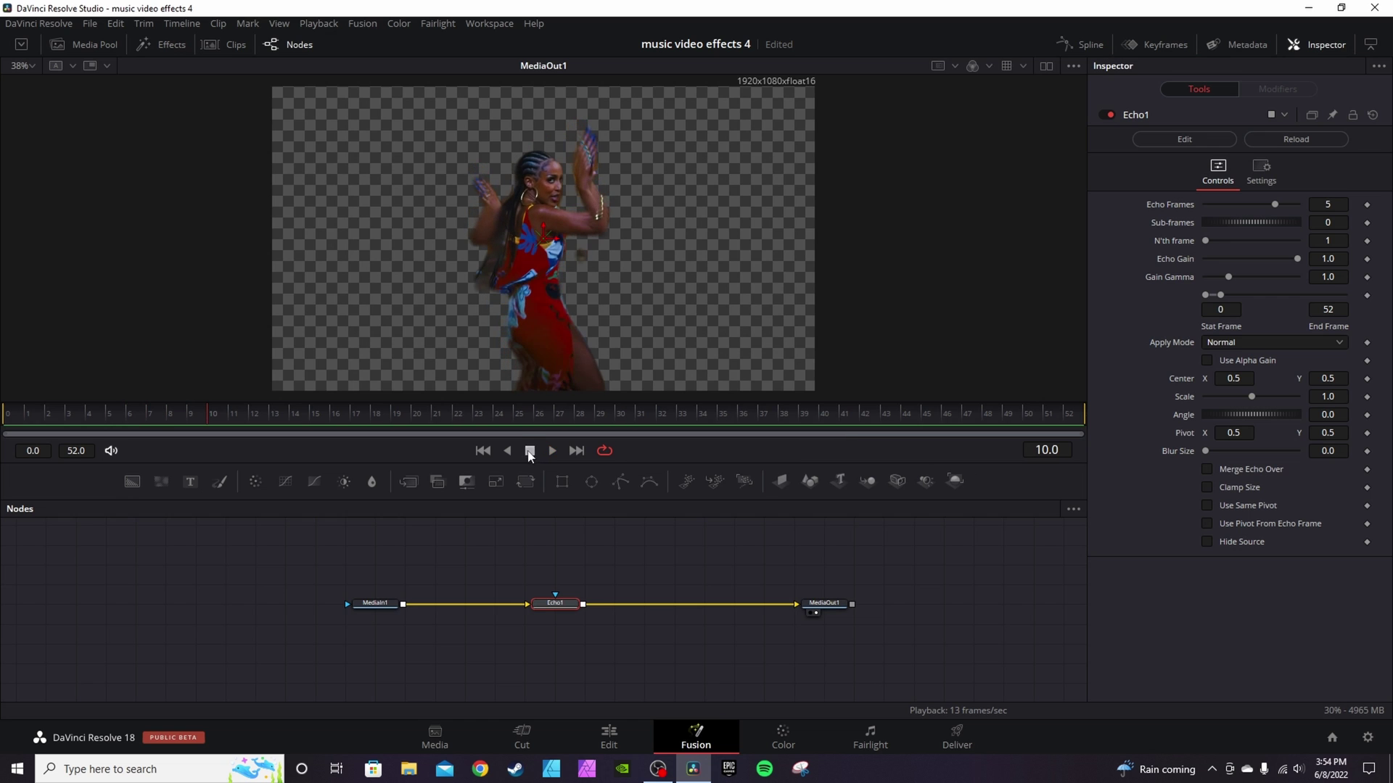
pyautogui.rightClick(692, 451)
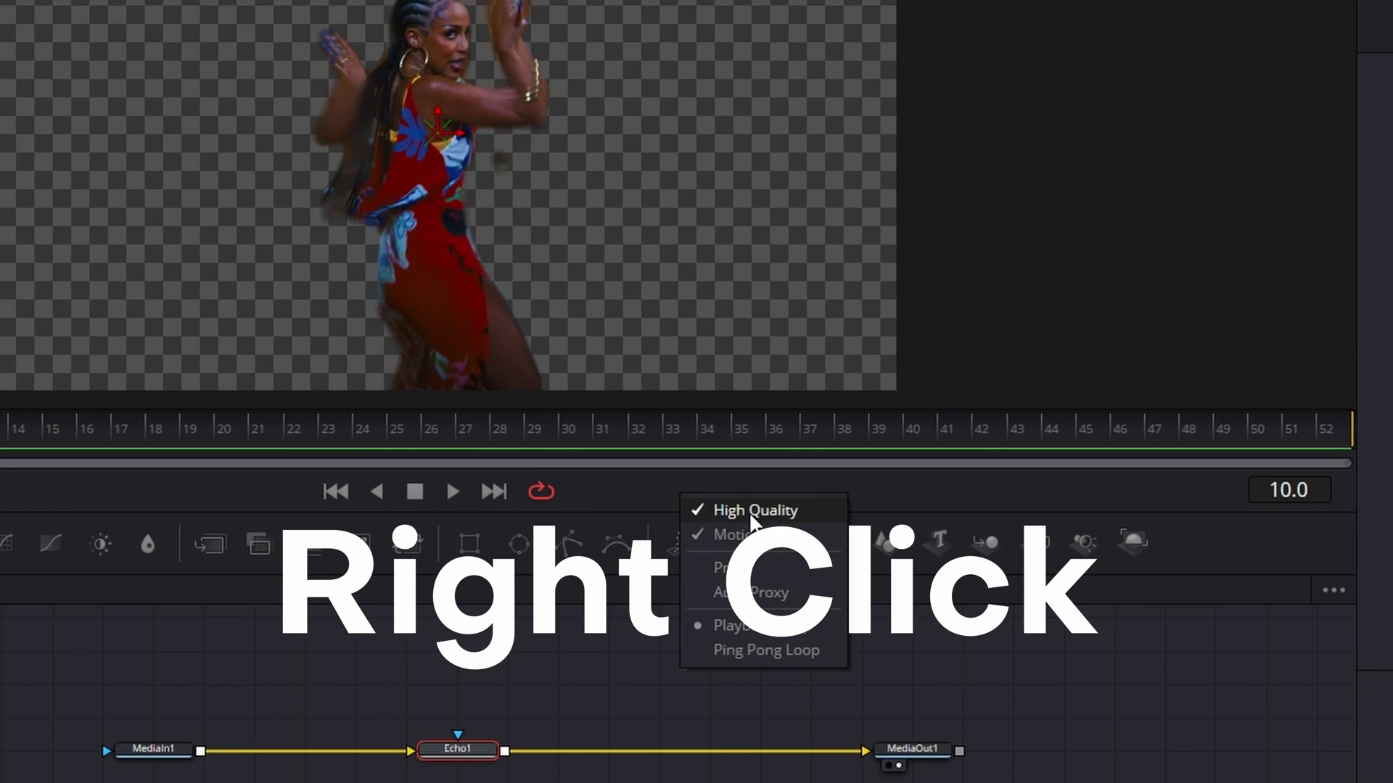
pyautogui.click(732, 458)
pyautogui.rightClick(698, 449)
pyautogui.click(774, 531)
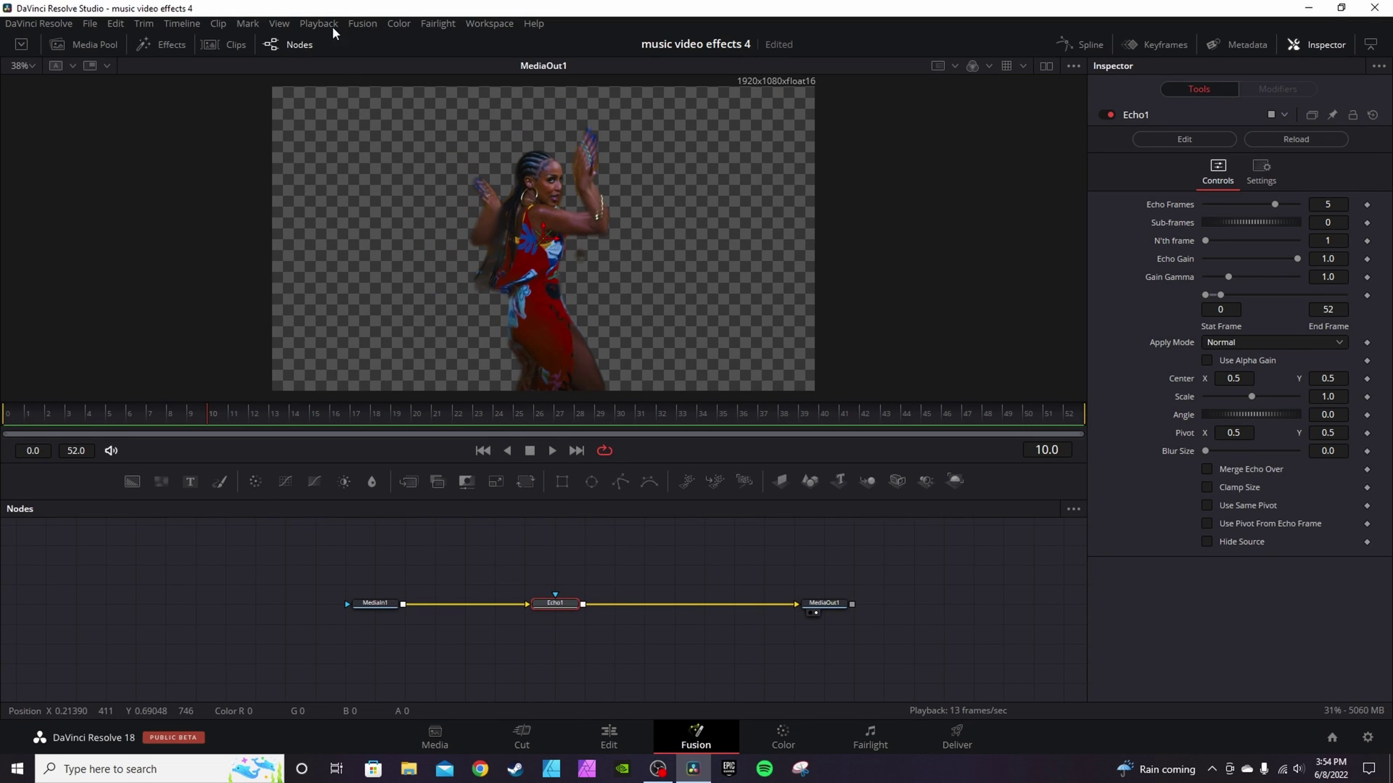
# - Keep Timeline Proxy Resolution at Quarter
pyautogui.click(318, 23)
pyautogui.moveTo(373, 74)
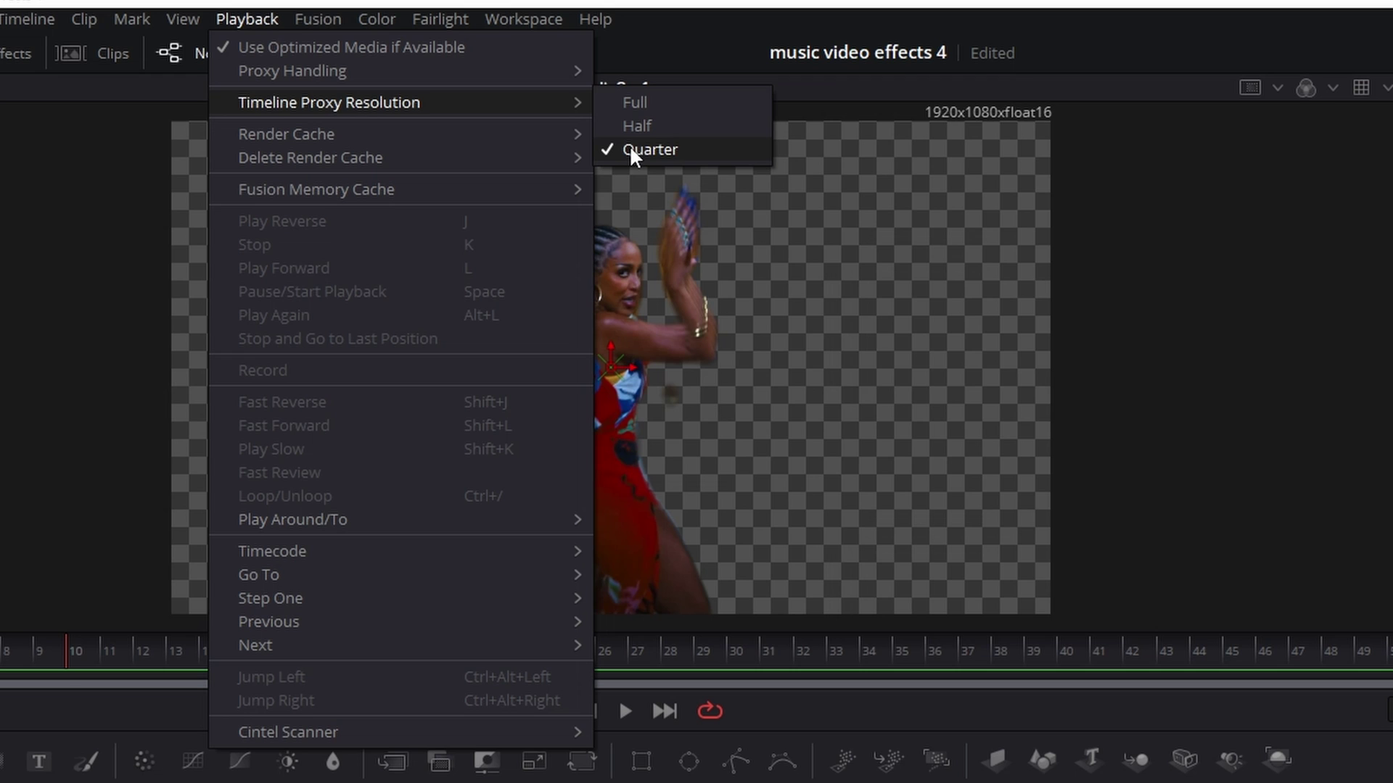
pyautogui.click(649, 149)
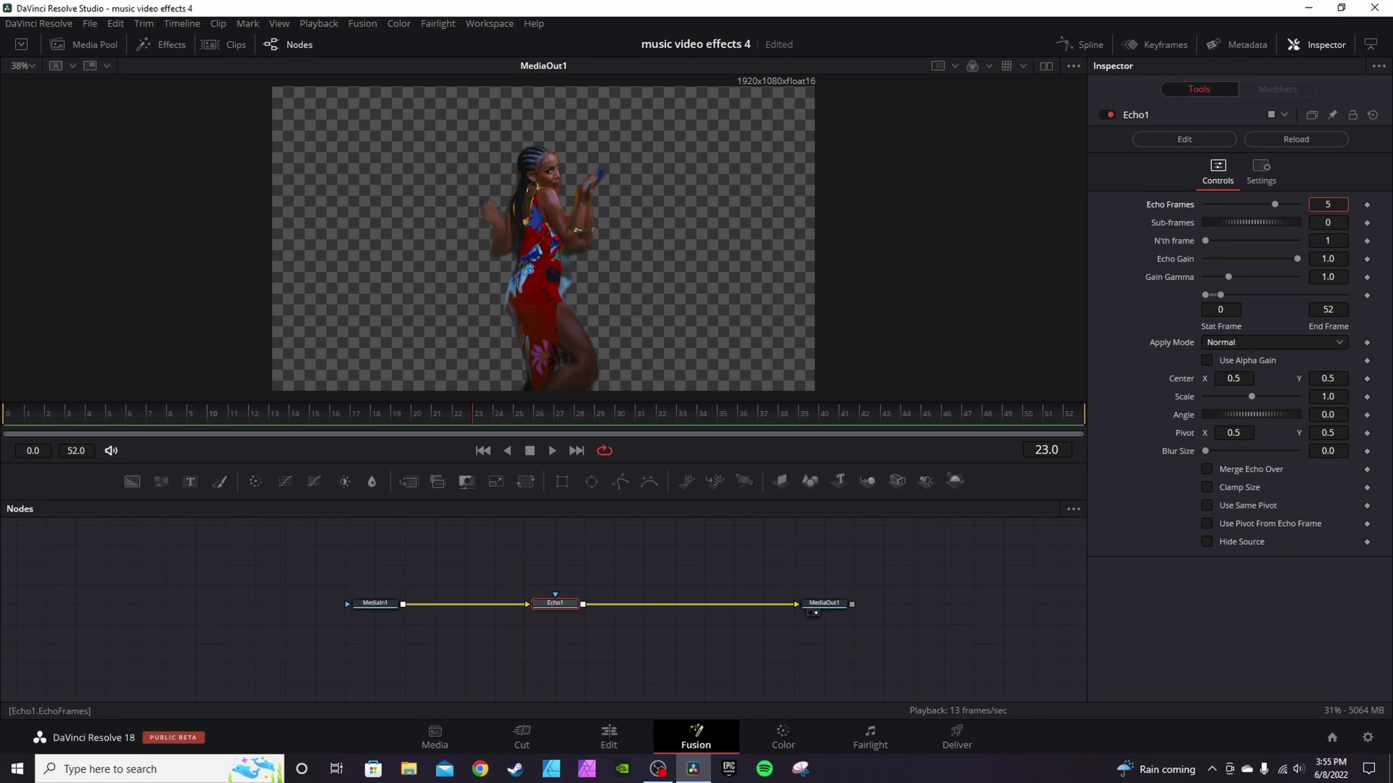
# - Raise Echo Frames to 8 and stop playback
pyautogui.scroll(-1, 1341, 205)
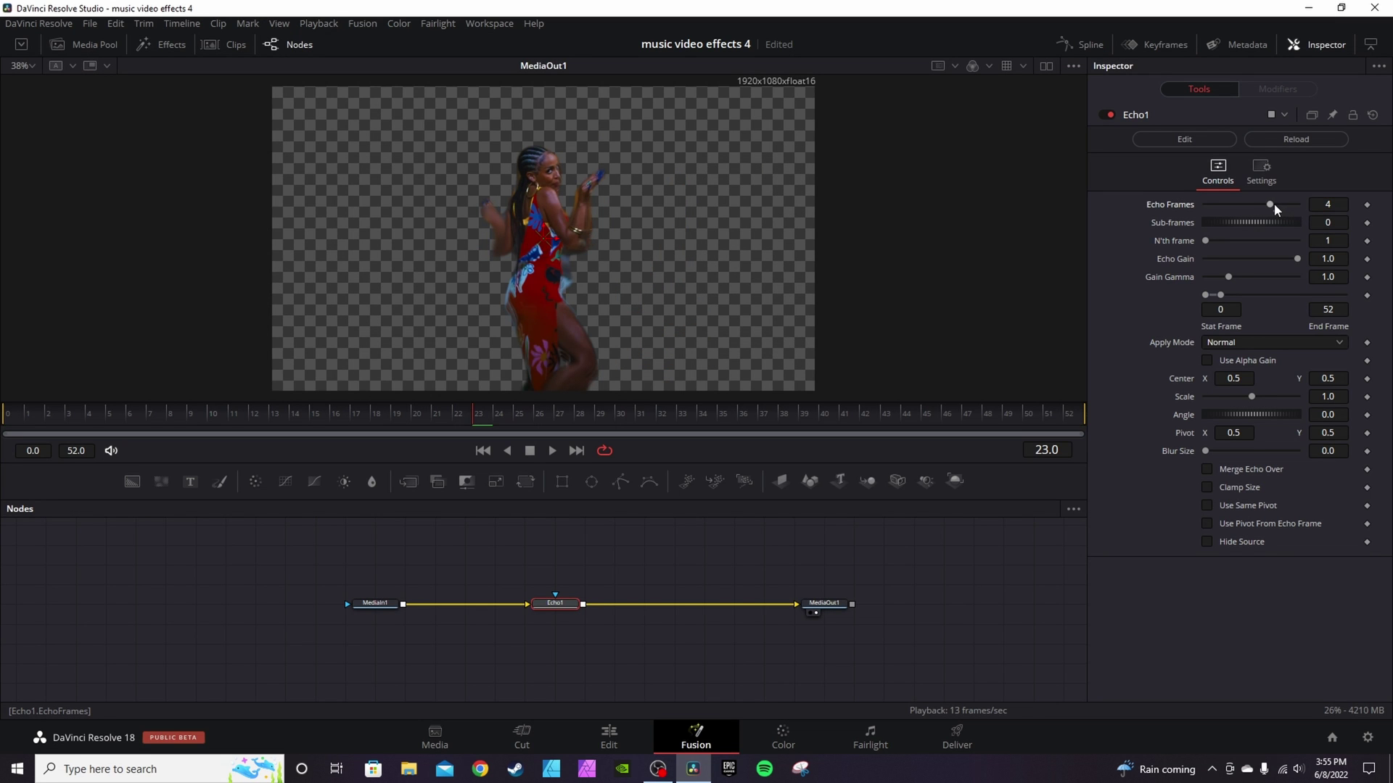
pyautogui.moveTo(1285, 203); pyautogui.dragTo(1294, 202)
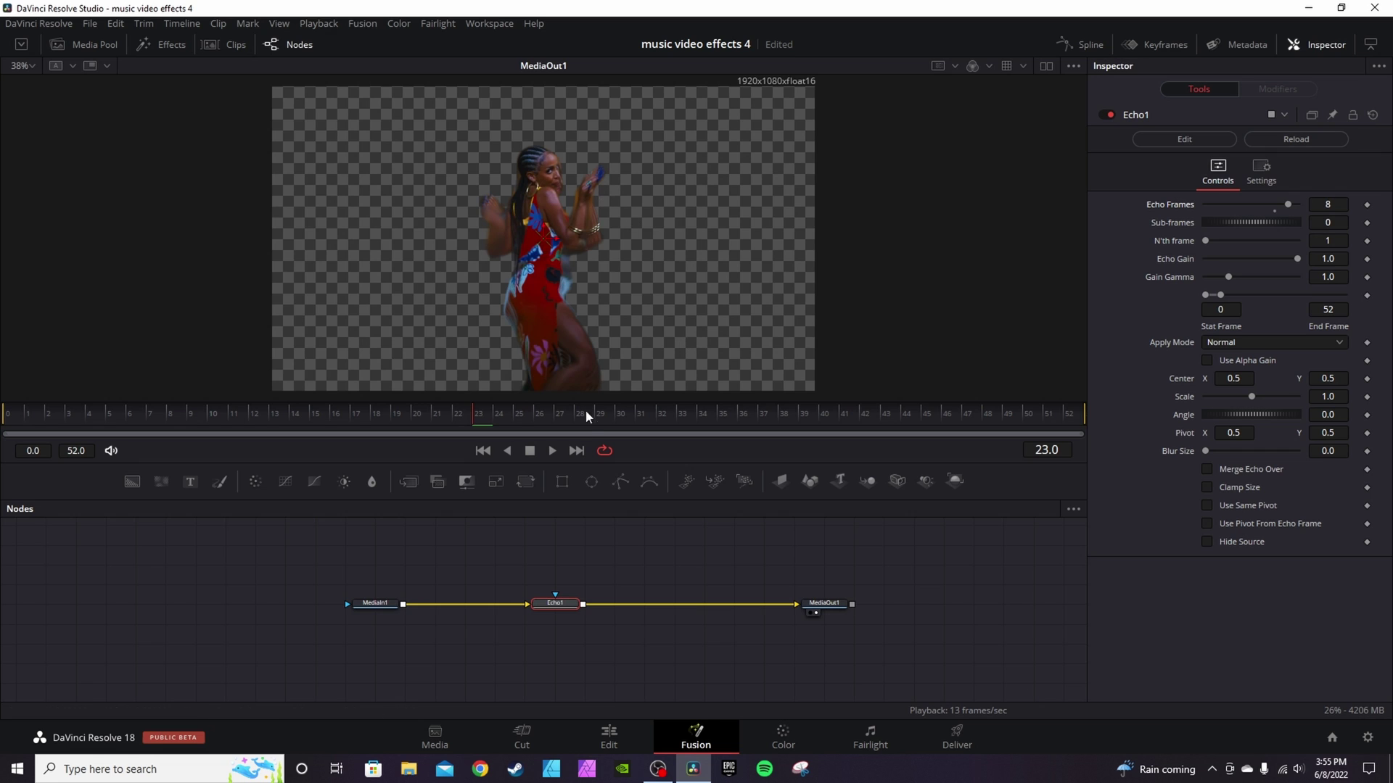
pyautogui.click(552, 450)
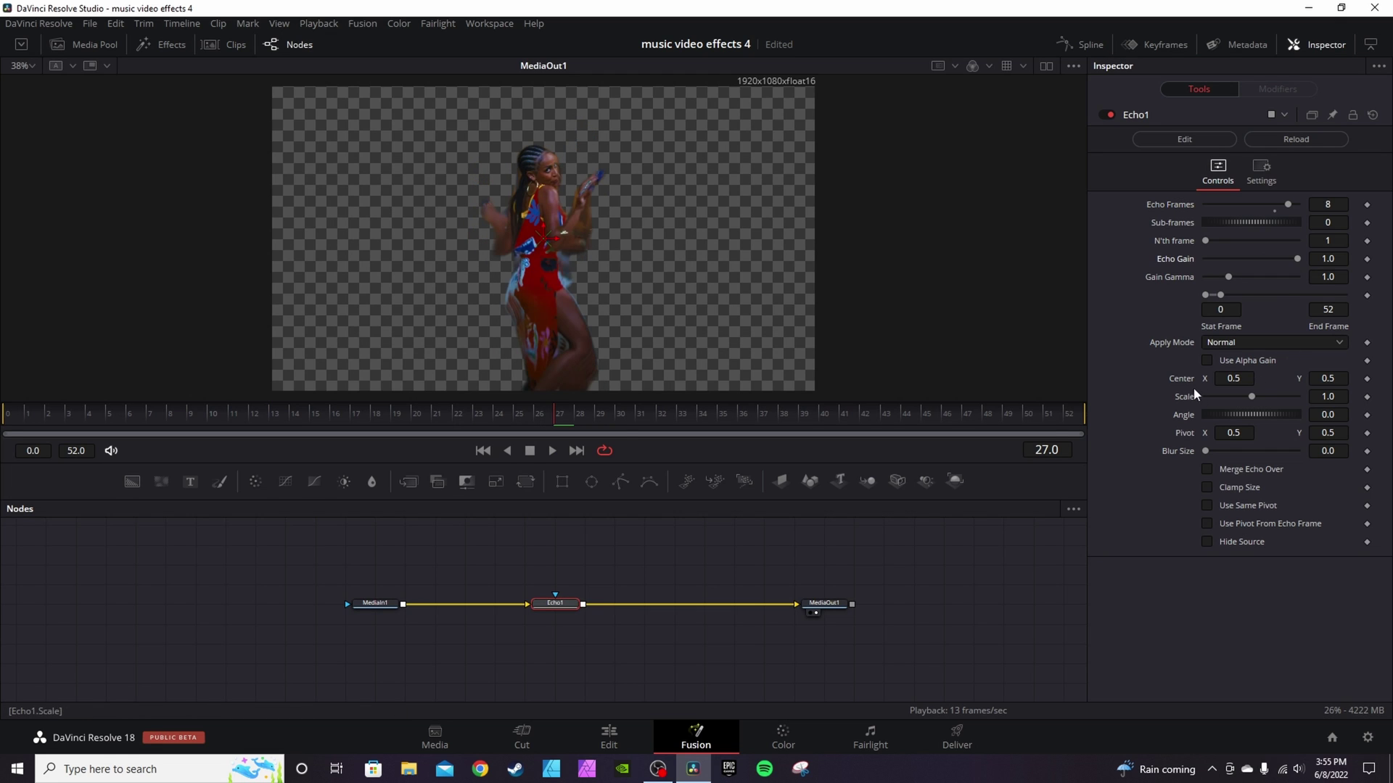
# - Preview Center X at 0.533, then reset it to 0.5 and keyframe Center at frame 19
pyautogui.click(1233, 378)
pyautogui.write('0.533')
pyautogui.press('Return')
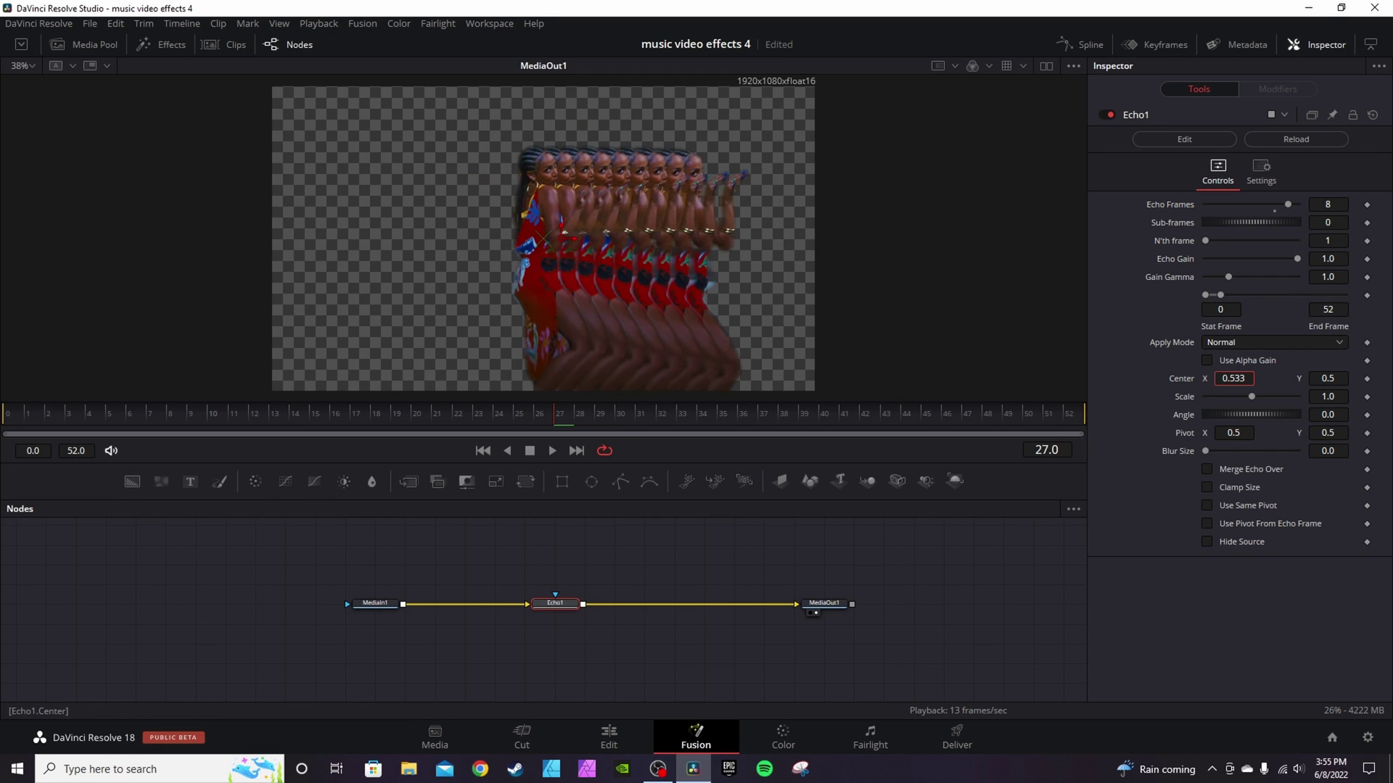
pyautogui.click(552, 451)
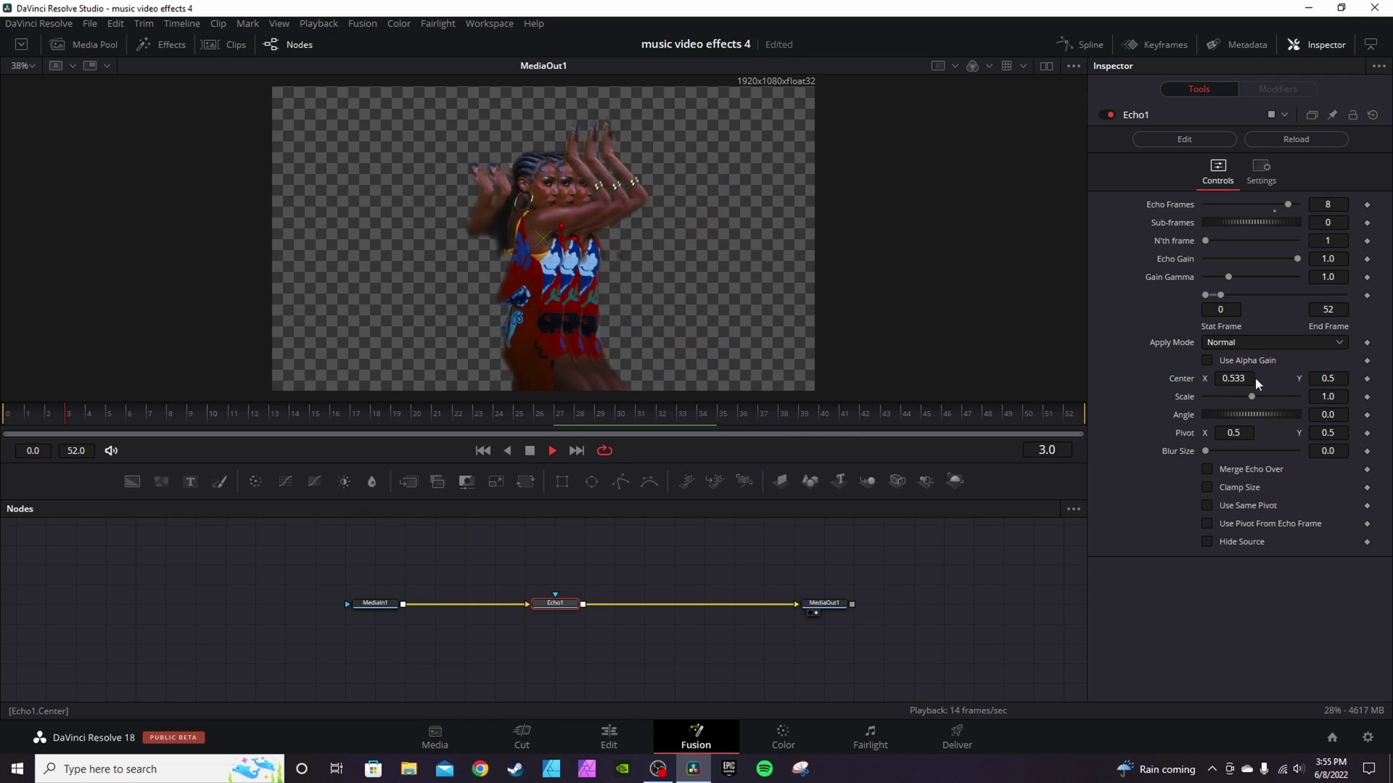
pyautogui.click(530, 452)
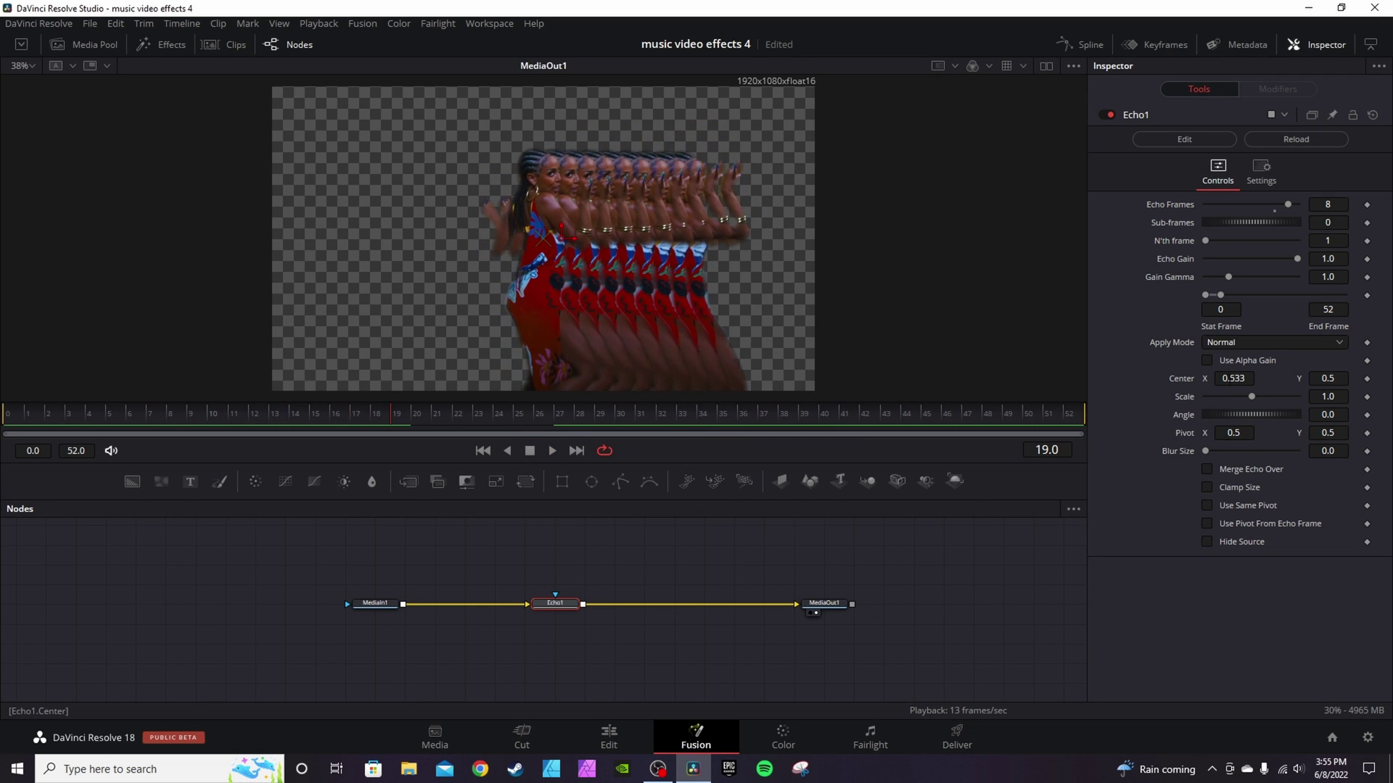
pyautogui.doubleClick(1190, 386)
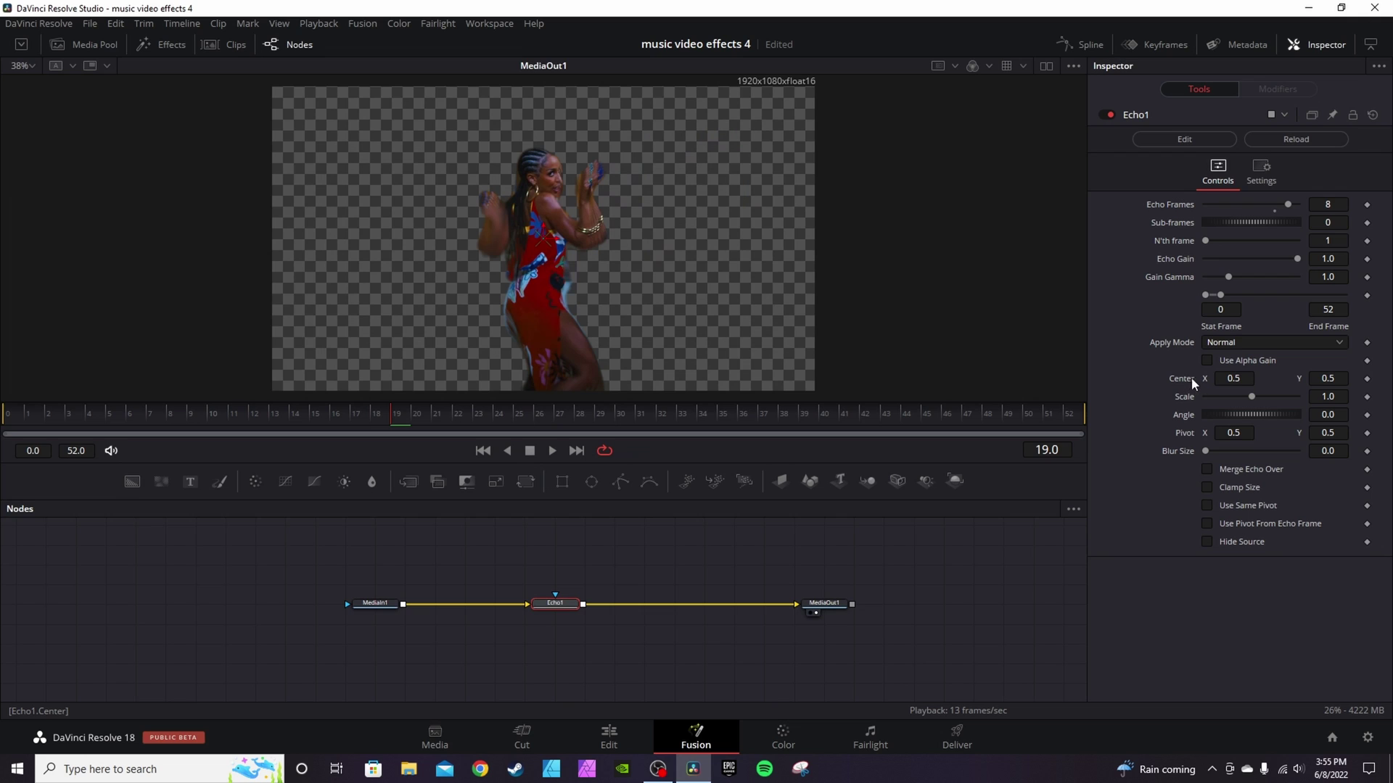
pyautogui.click(1366, 379)
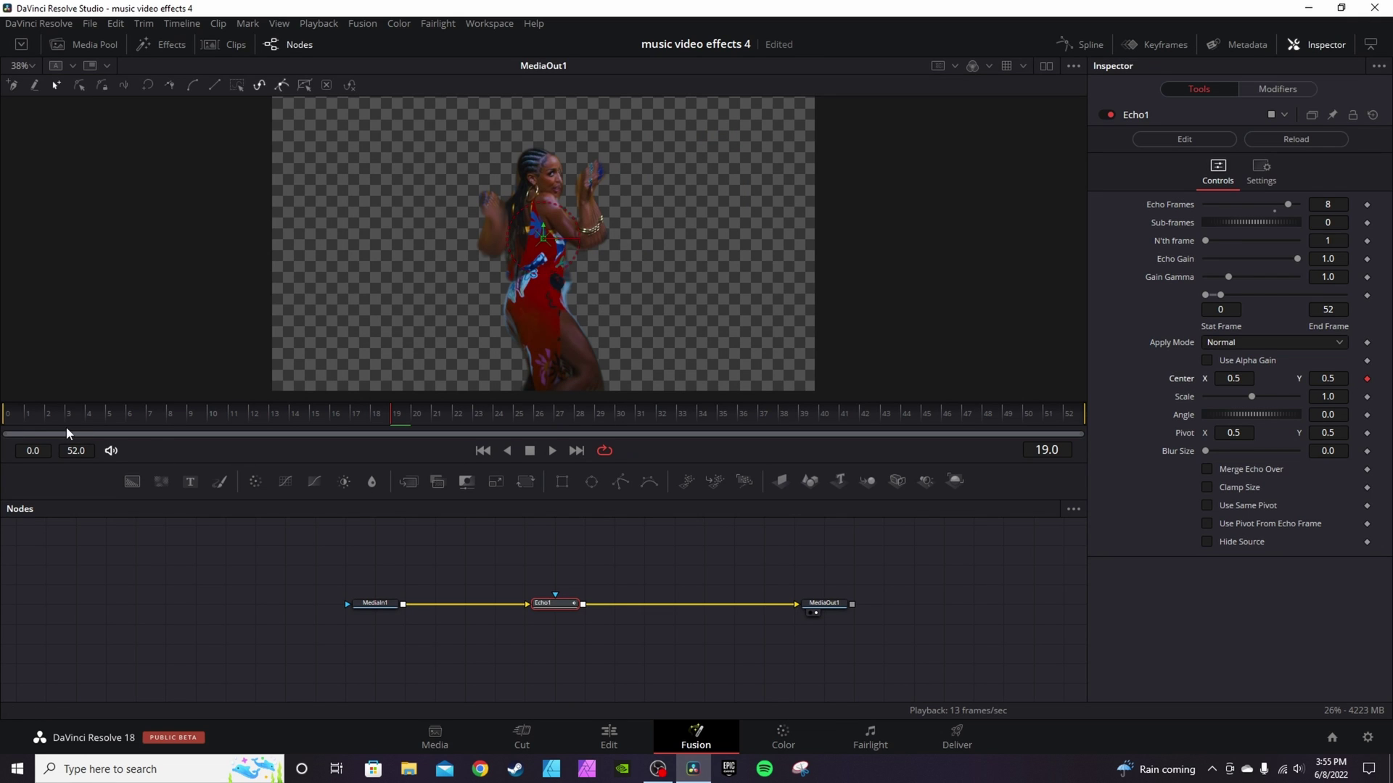
# - Save the project, shift the echo Center X right at frame 19, and preview
pyautogui.click(12, 421)
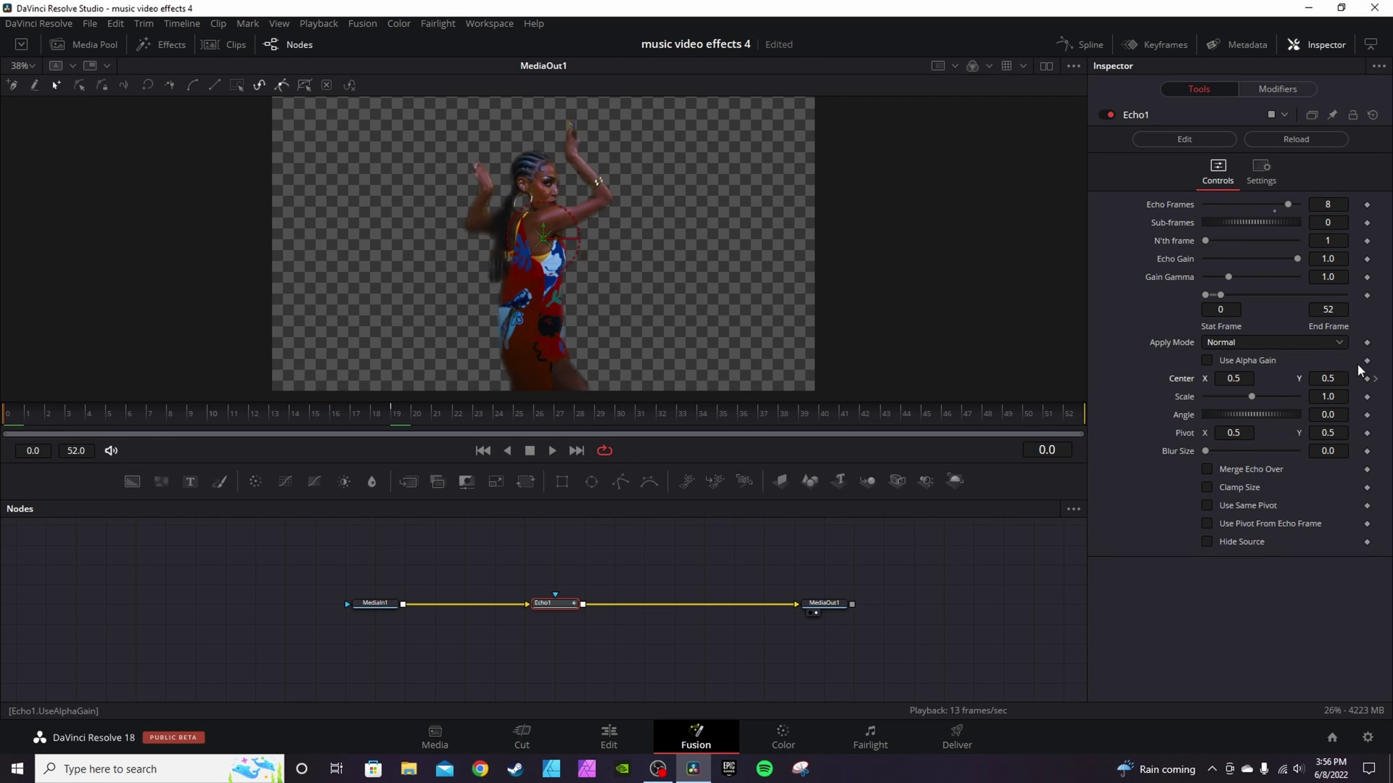
pyautogui.hotkey('ctrl', 's')
pyautogui.click(393, 413)
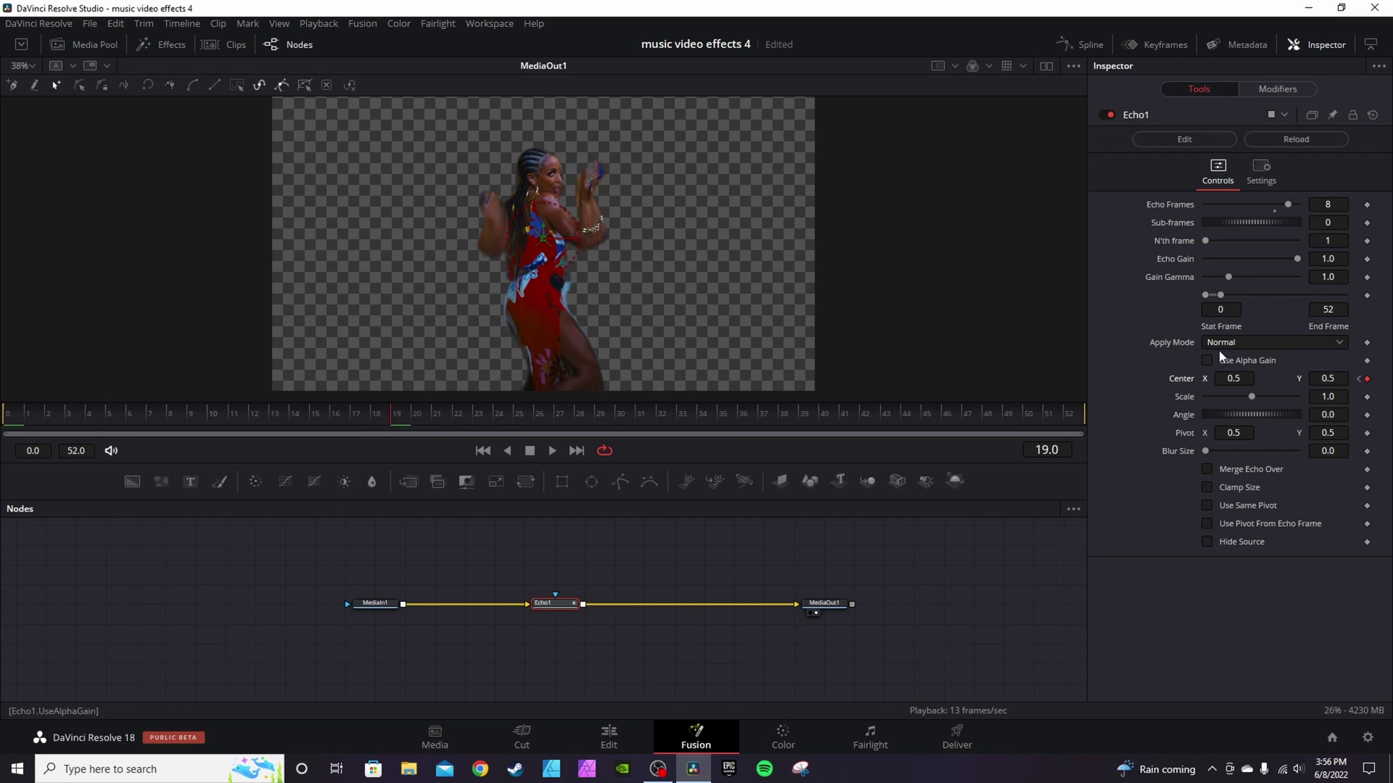
pyautogui.moveTo(1233, 378); pyautogui.dragTo(1262, 378)
pyautogui.click(8, 420)
pyautogui.press('space')
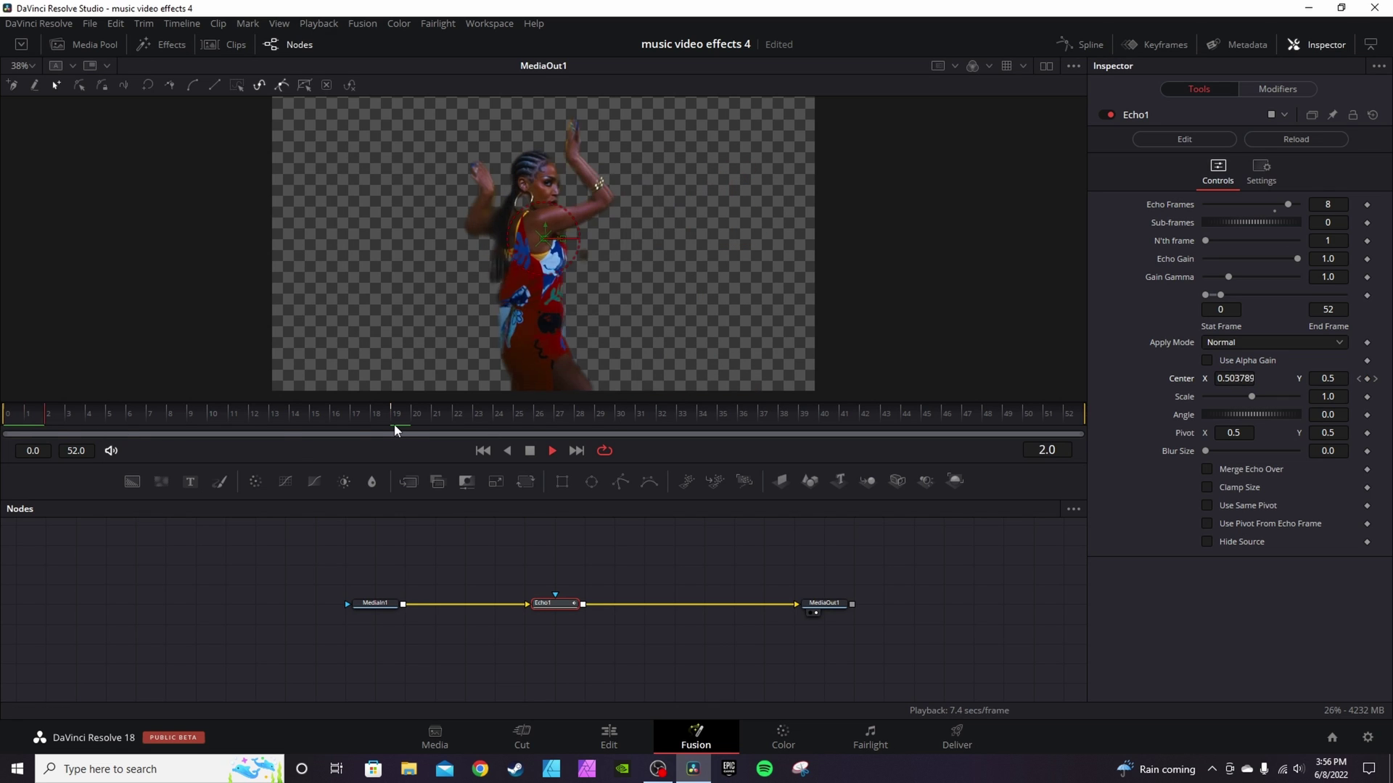
pyautogui.press('space')
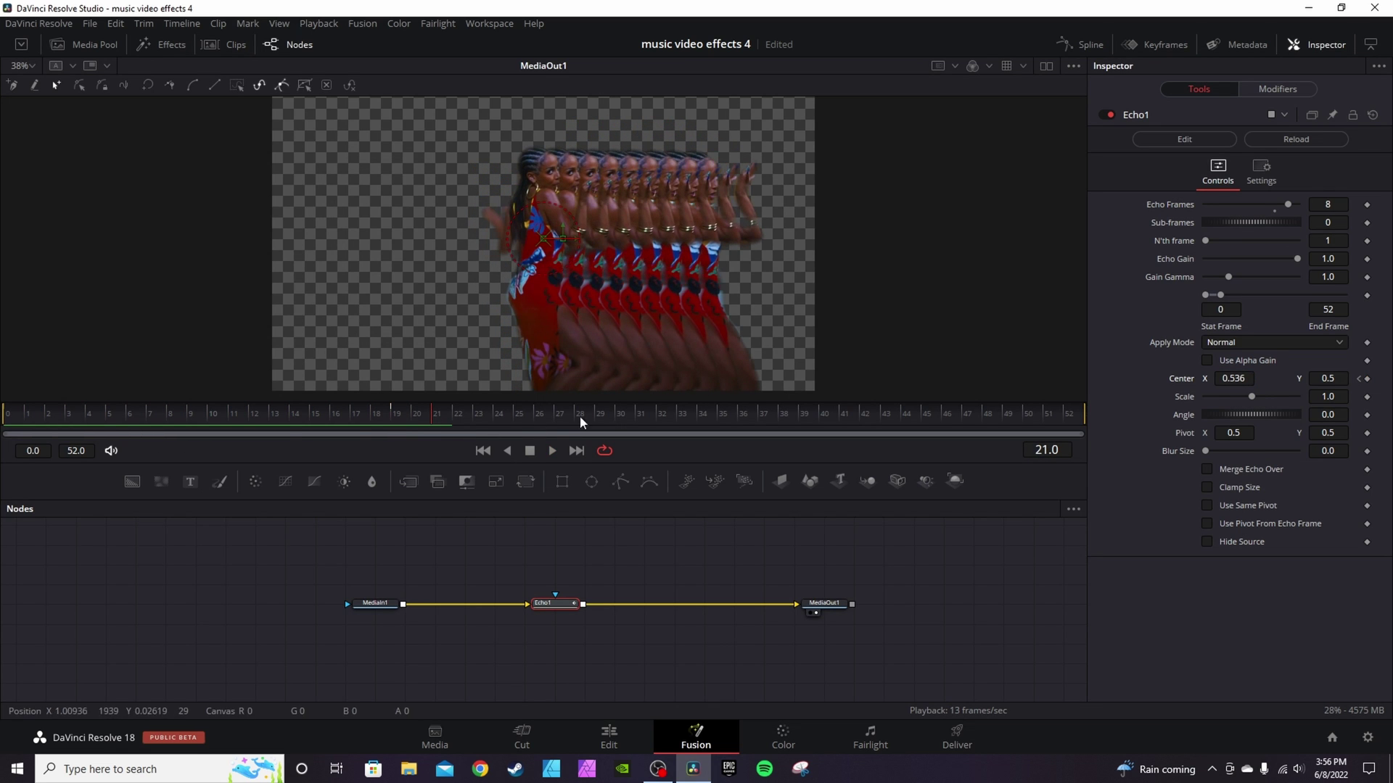
# - Keyframe the echo Center at frame 30 and reset it to default
pyautogui.click(617, 415)
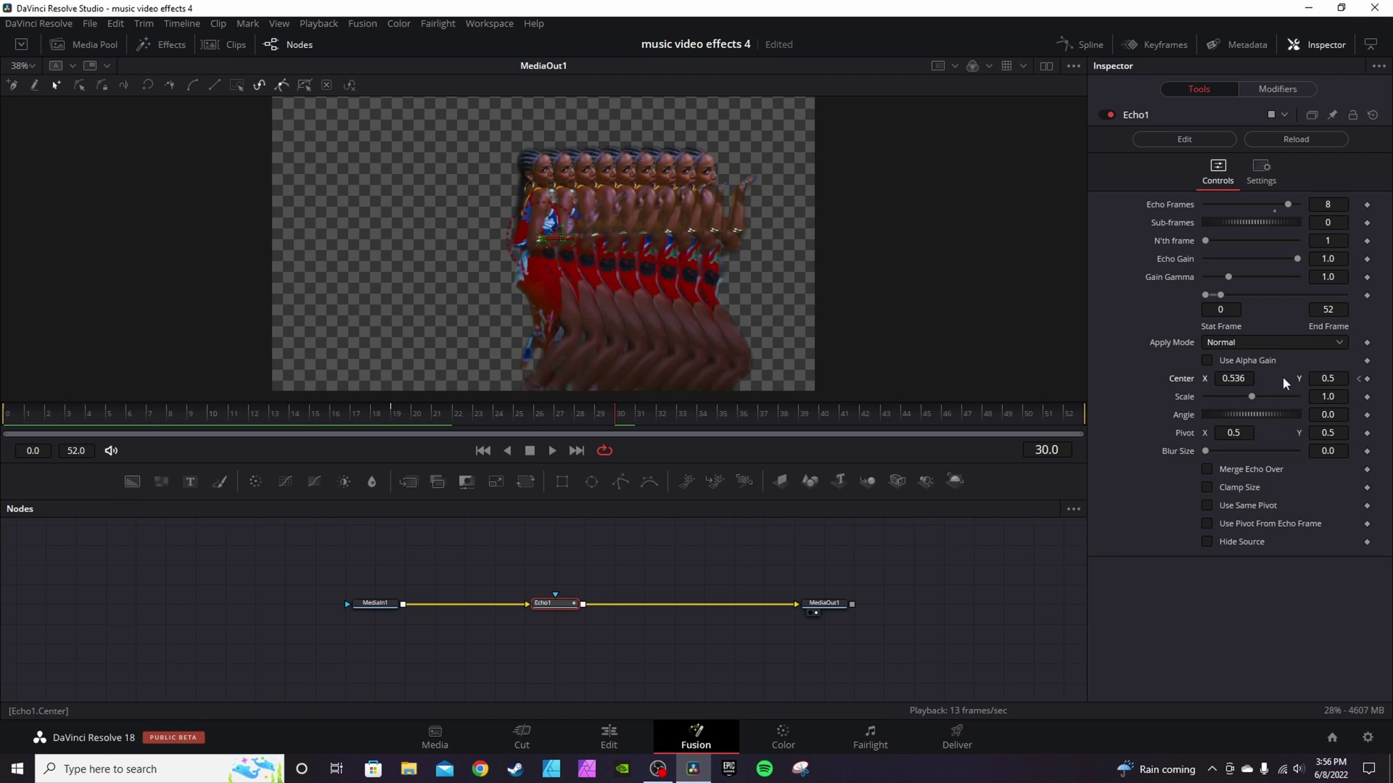
pyautogui.click(1366, 379)
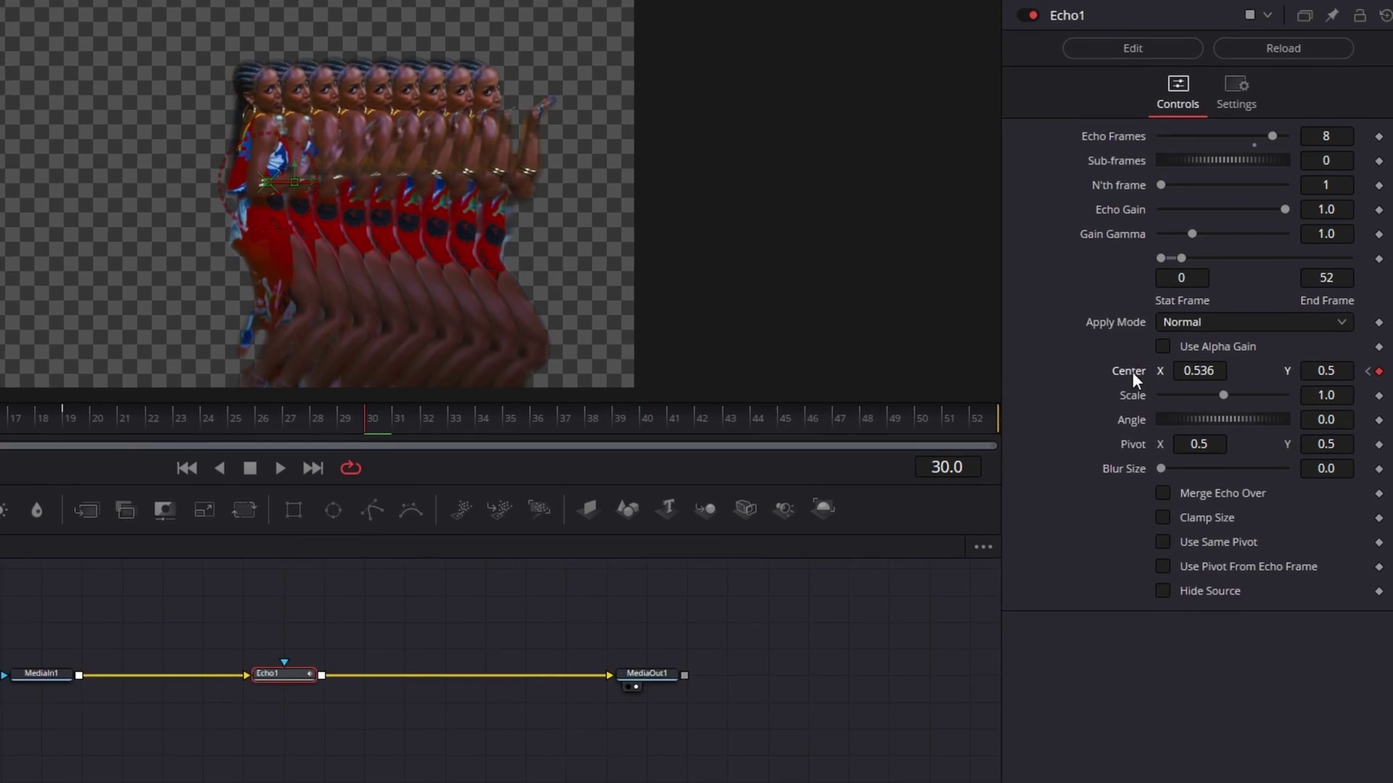
pyautogui.rightClick(1185, 379)
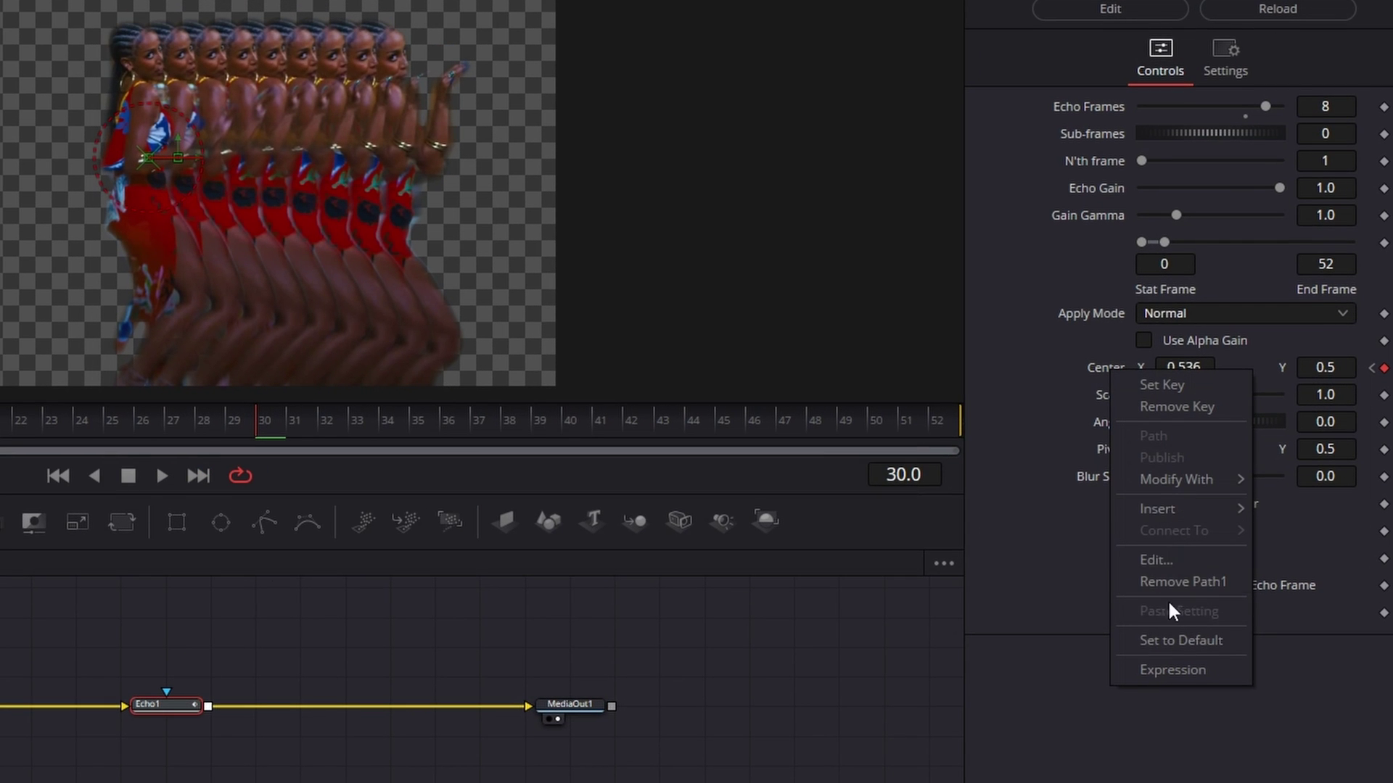
pyautogui.click(1173, 640)
# - At frame 40, set the echo Center Y to 0.478
pyautogui.moveTo(22, 421); pyautogui.dragTo(129, 423)
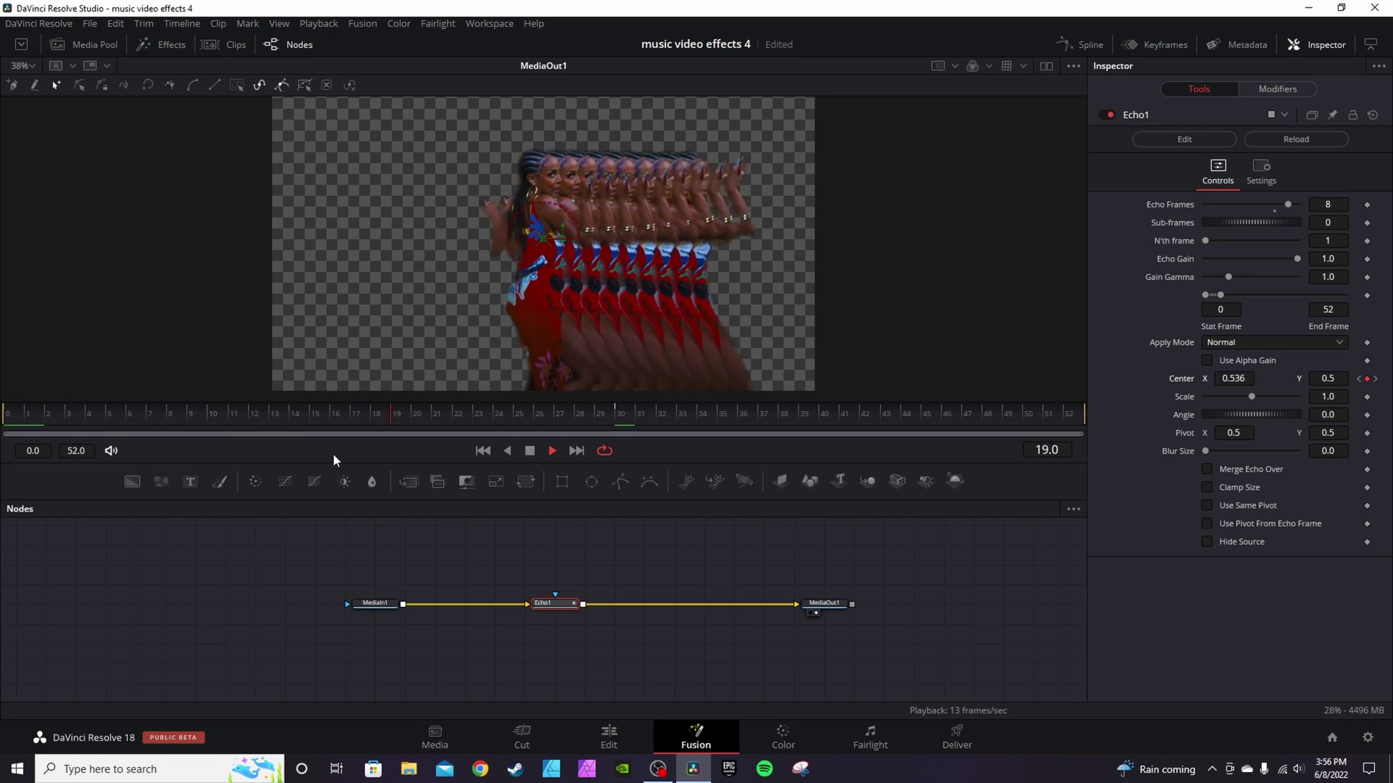
pyautogui.press('space')
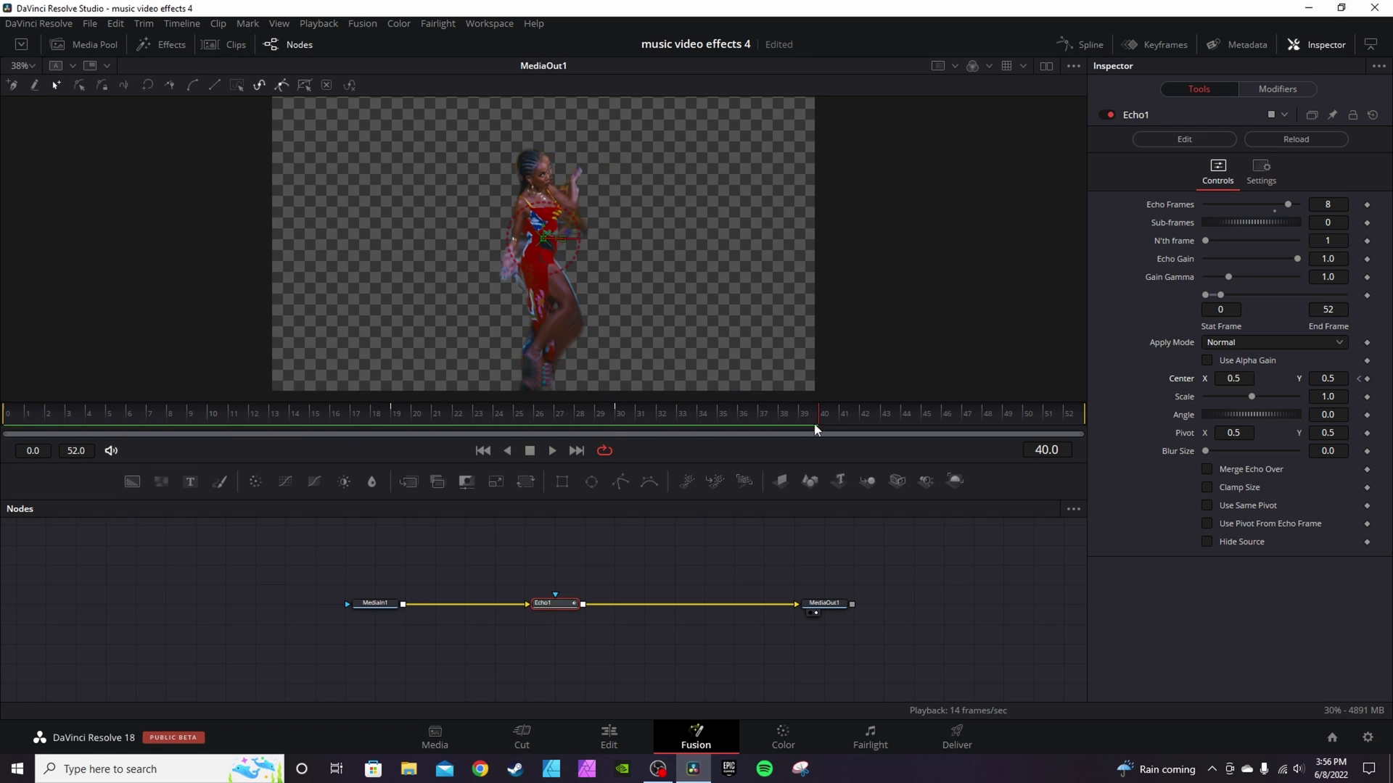
pyautogui.click(1327, 378)
pyautogui.write('0.413')
pyautogui.press('Return')
pyautogui.write('0.478')
pyautogui.press('Return')
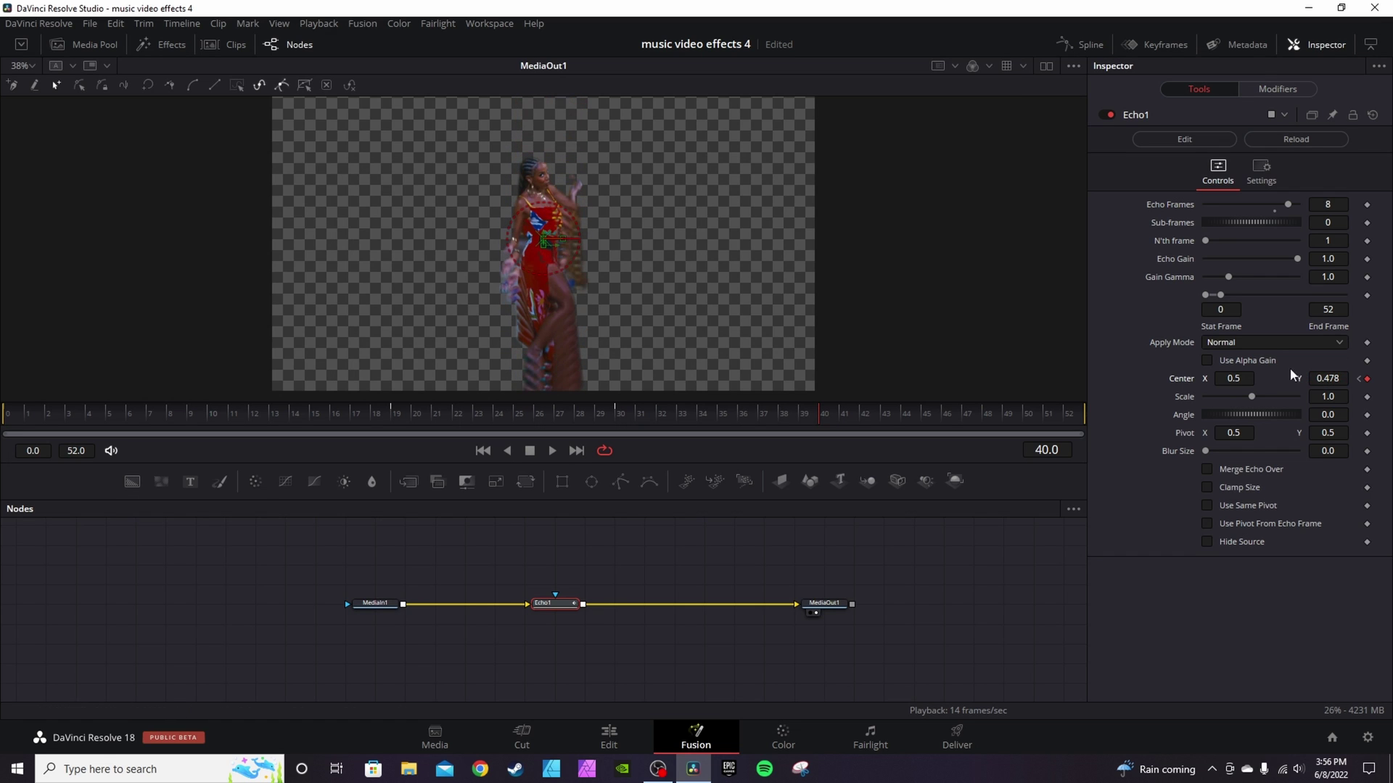
# - Set the Echo Apply Mode to Screen and return to the Edit page
pyautogui.click(1261, 344)
pyautogui.click(1239, 378)
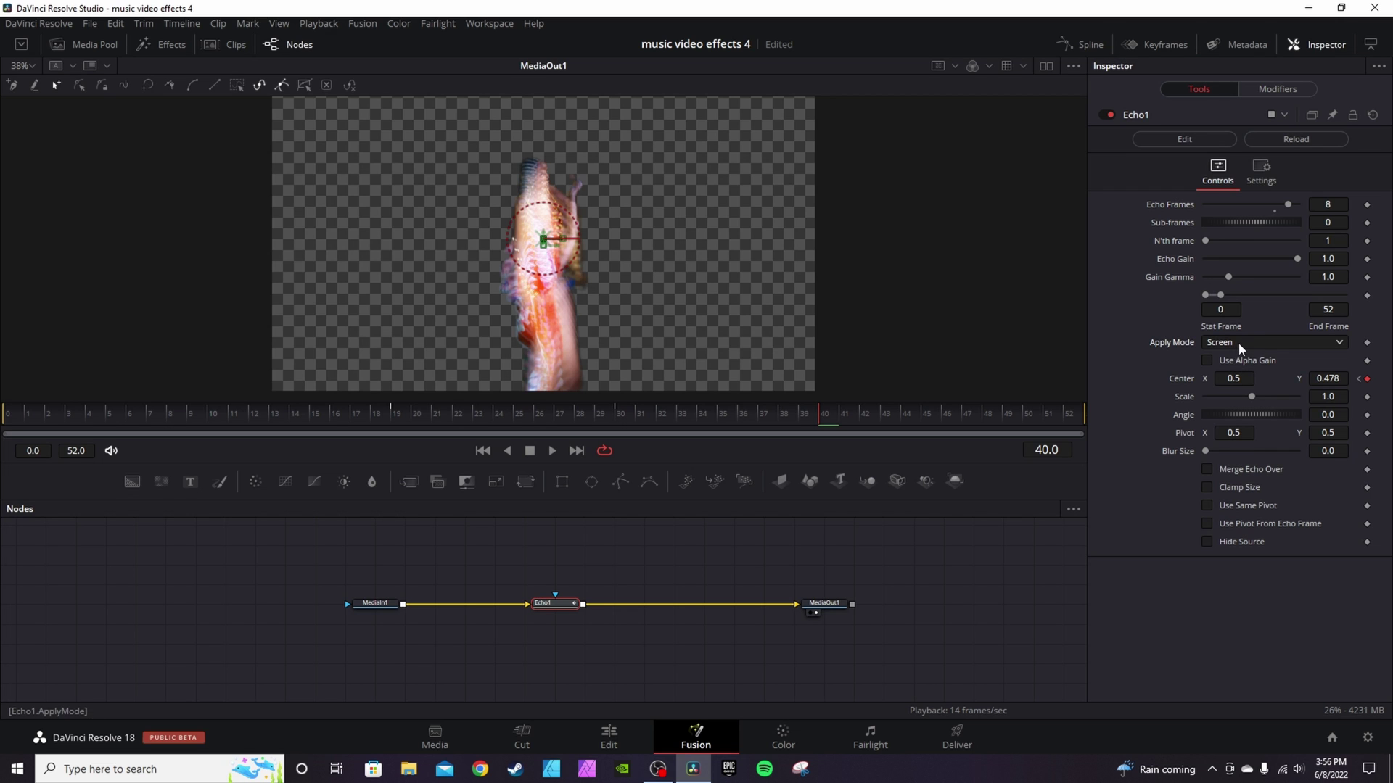
pyautogui.click(626, 729)
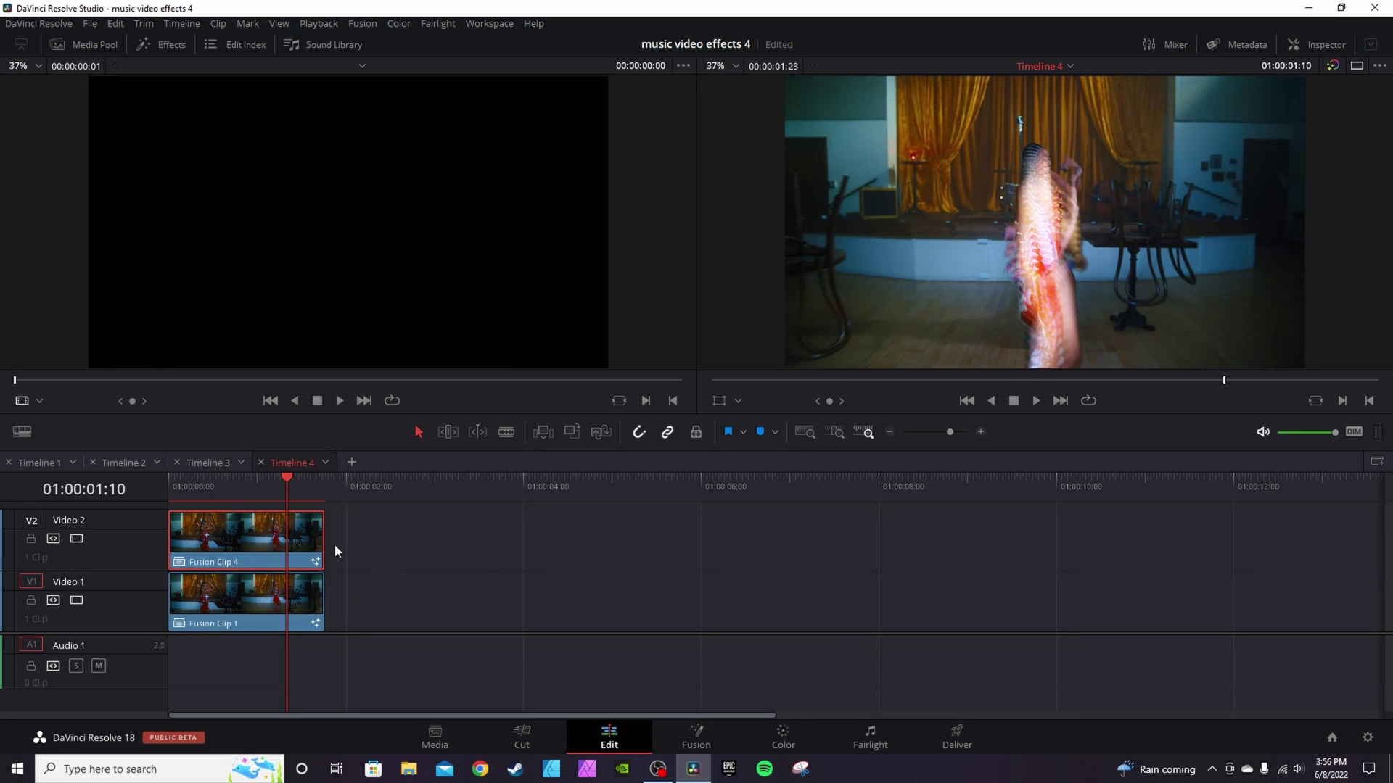
# - Play and scrub Timeline 4 to review the echo trail, stopping at 01:00:04:16
pyautogui.moveTo(185, 481); pyautogui.dragTo(168, 481)
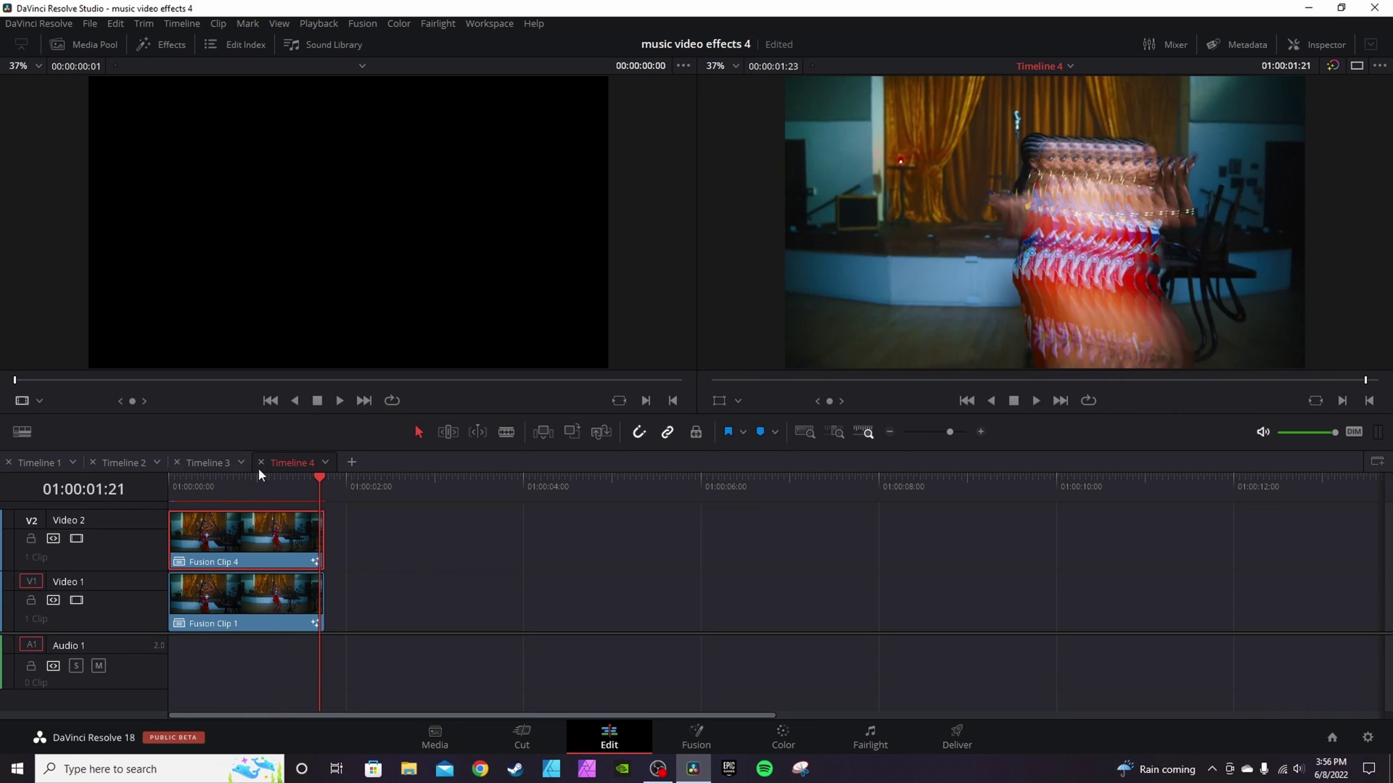
pyautogui.moveTo(206, 479); pyautogui.dragTo(175, 479)
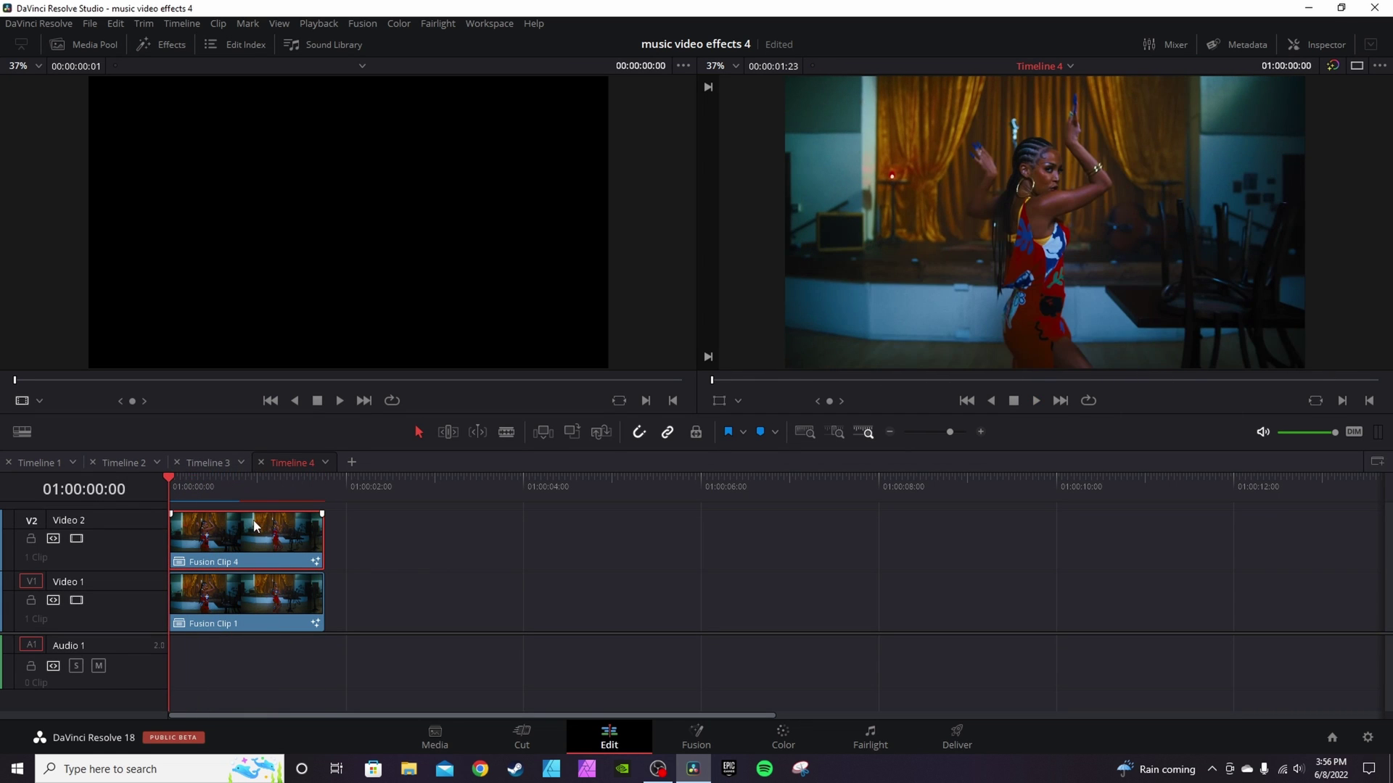
pyautogui.press('space')
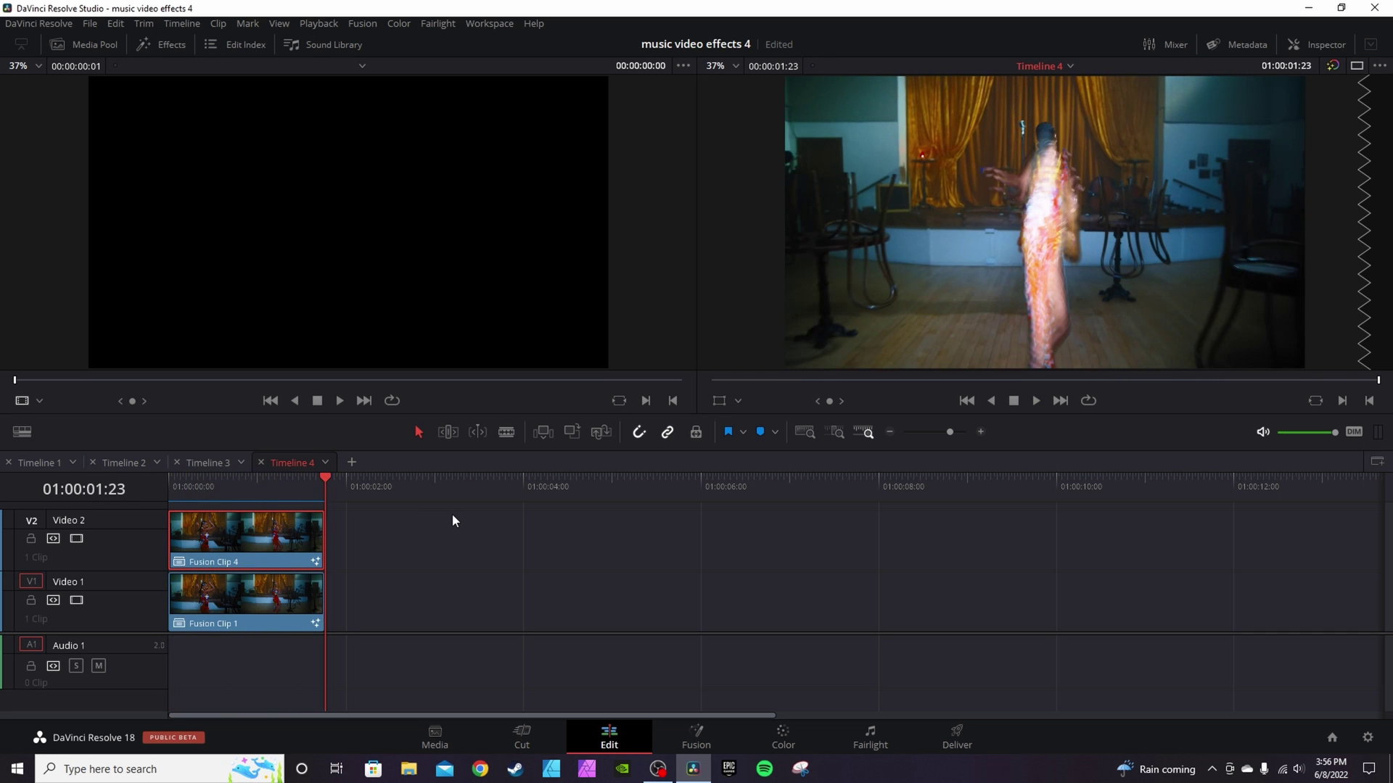
pyautogui.moveTo(184, 481); pyautogui.dragTo(273, 481)
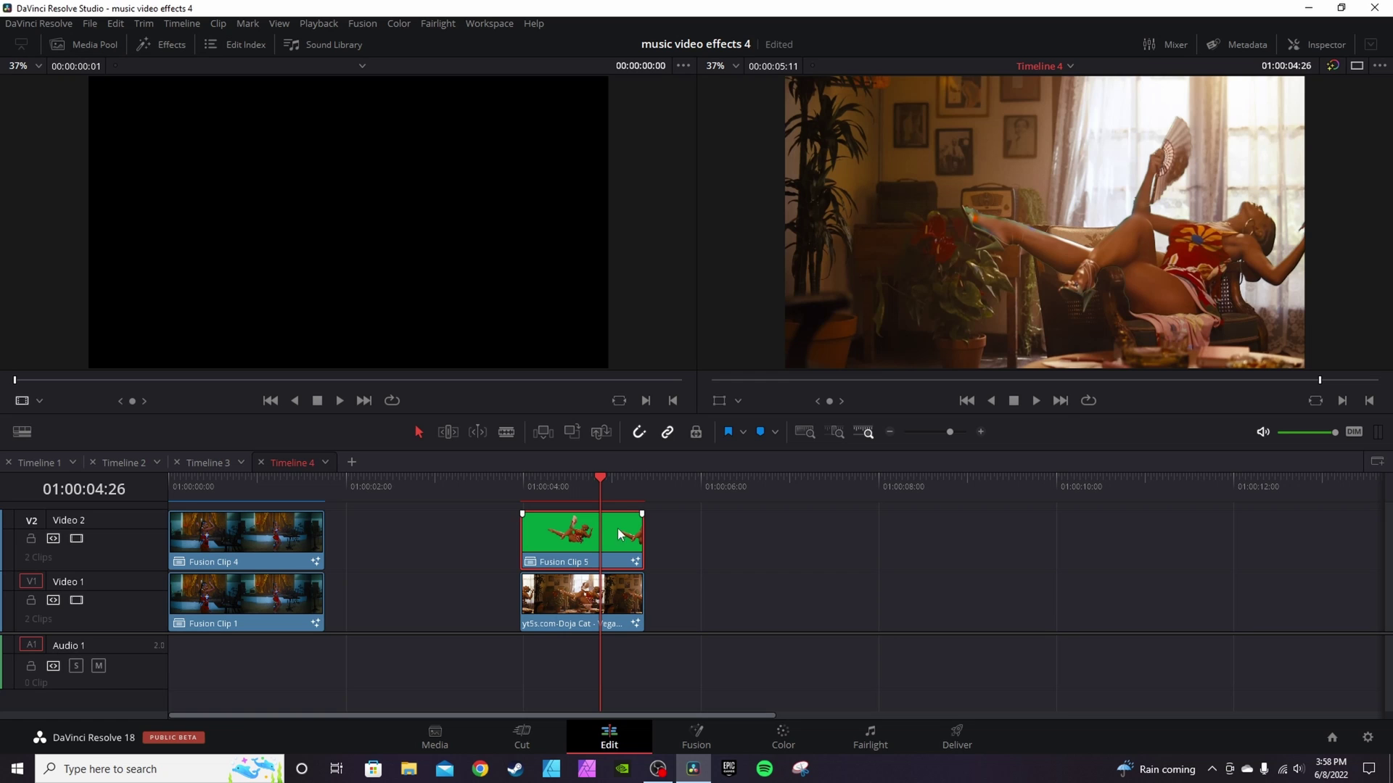
pyautogui.moveTo(599, 481); pyautogui.dragTo(563, 477)
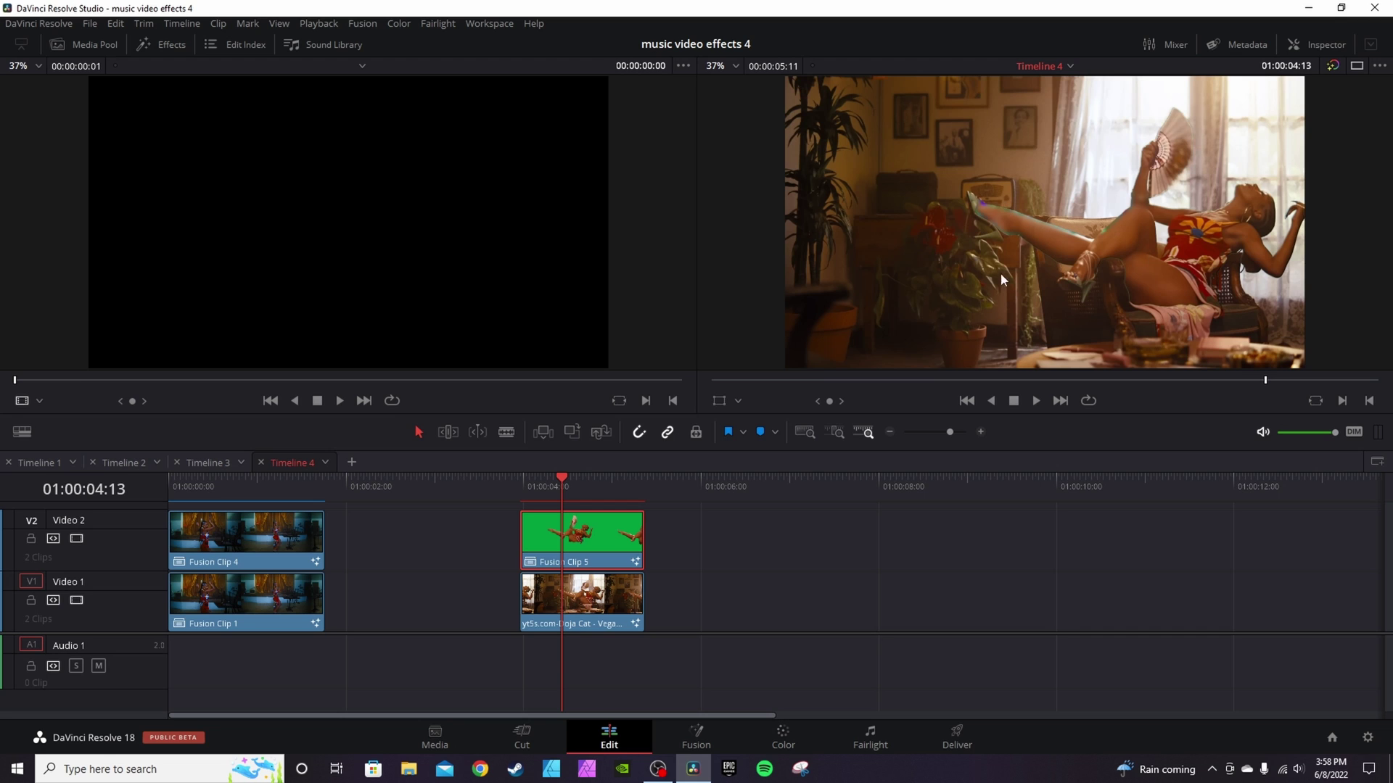
pyautogui.moveTo(567, 473); pyautogui.dragTo(572, 481)
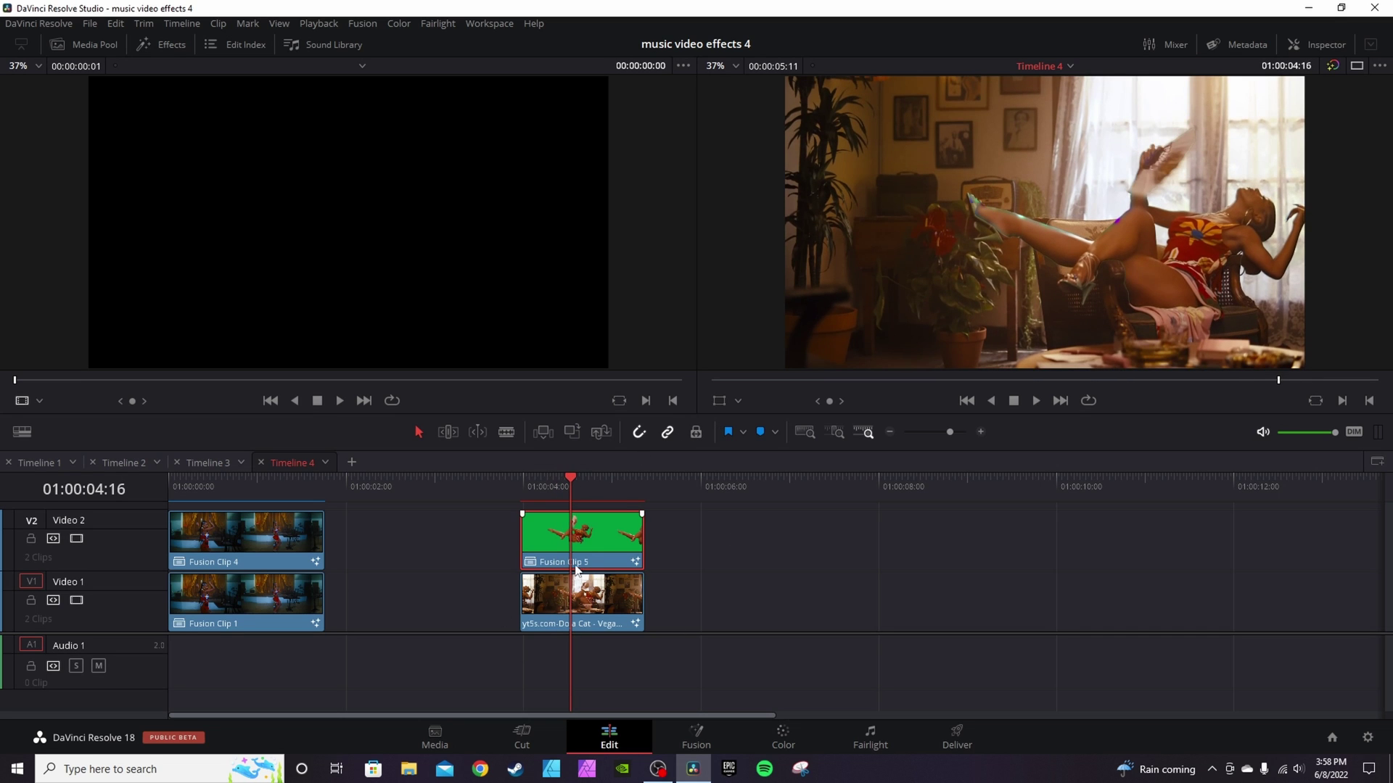
# - Disable Fusion Clip 5 and open the Video 1 room clip in Fusion
pyautogui.press('d')
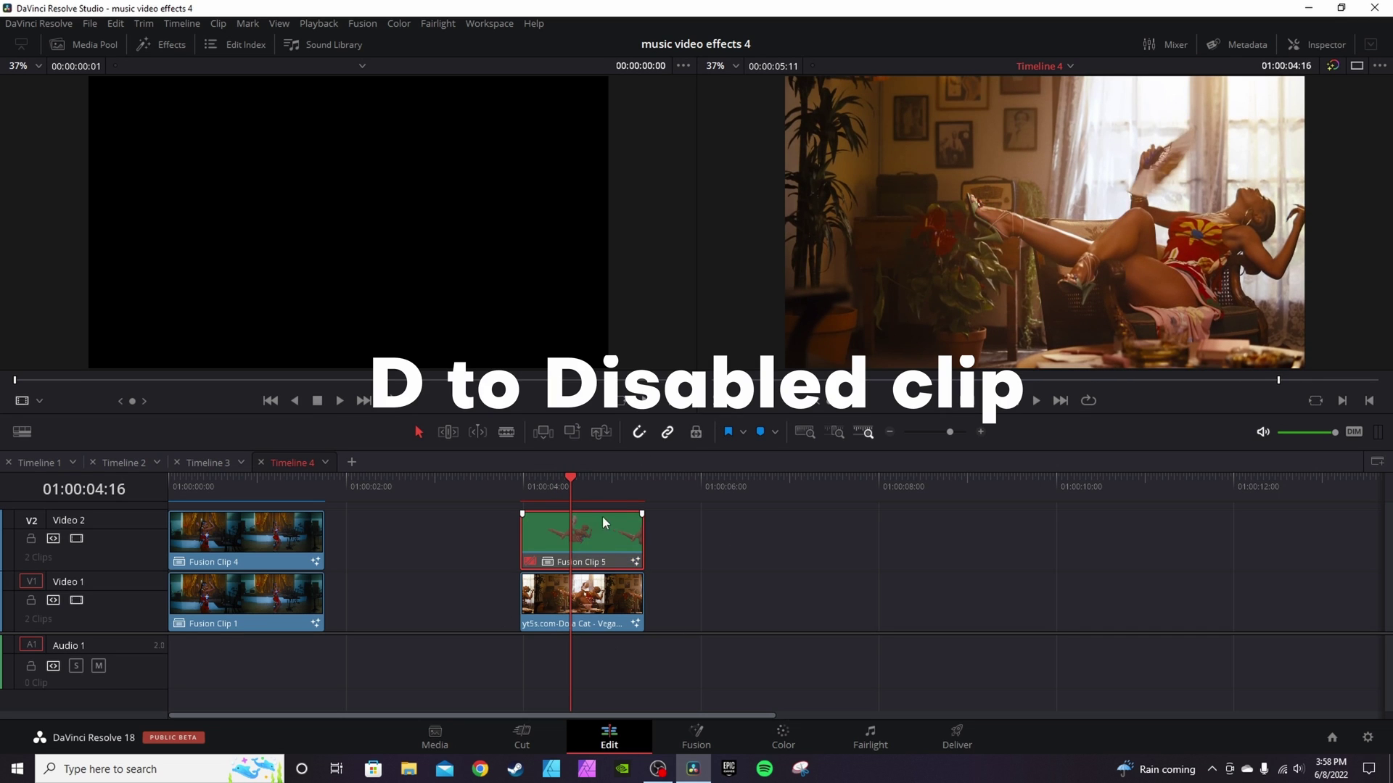
pyautogui.click(586, 610)
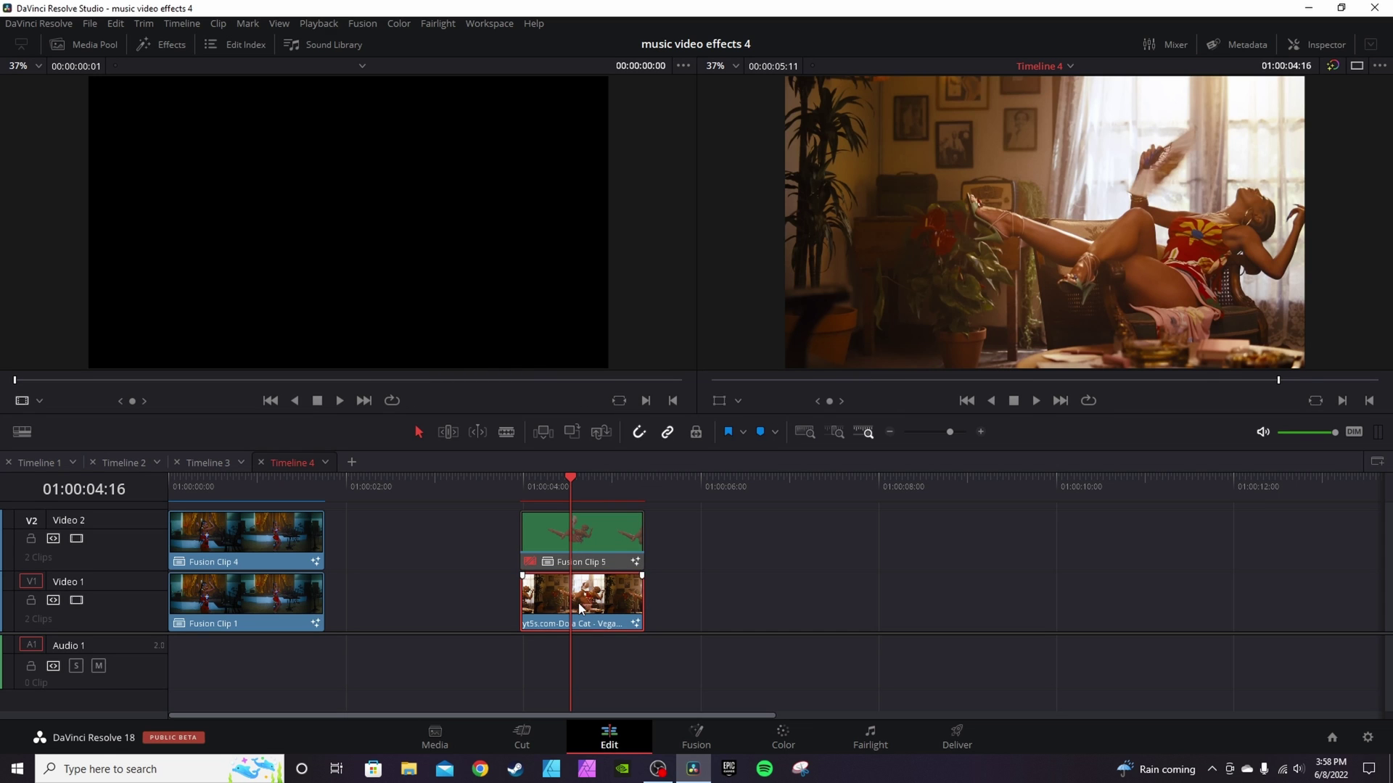
pyautogui.click(697, 734)
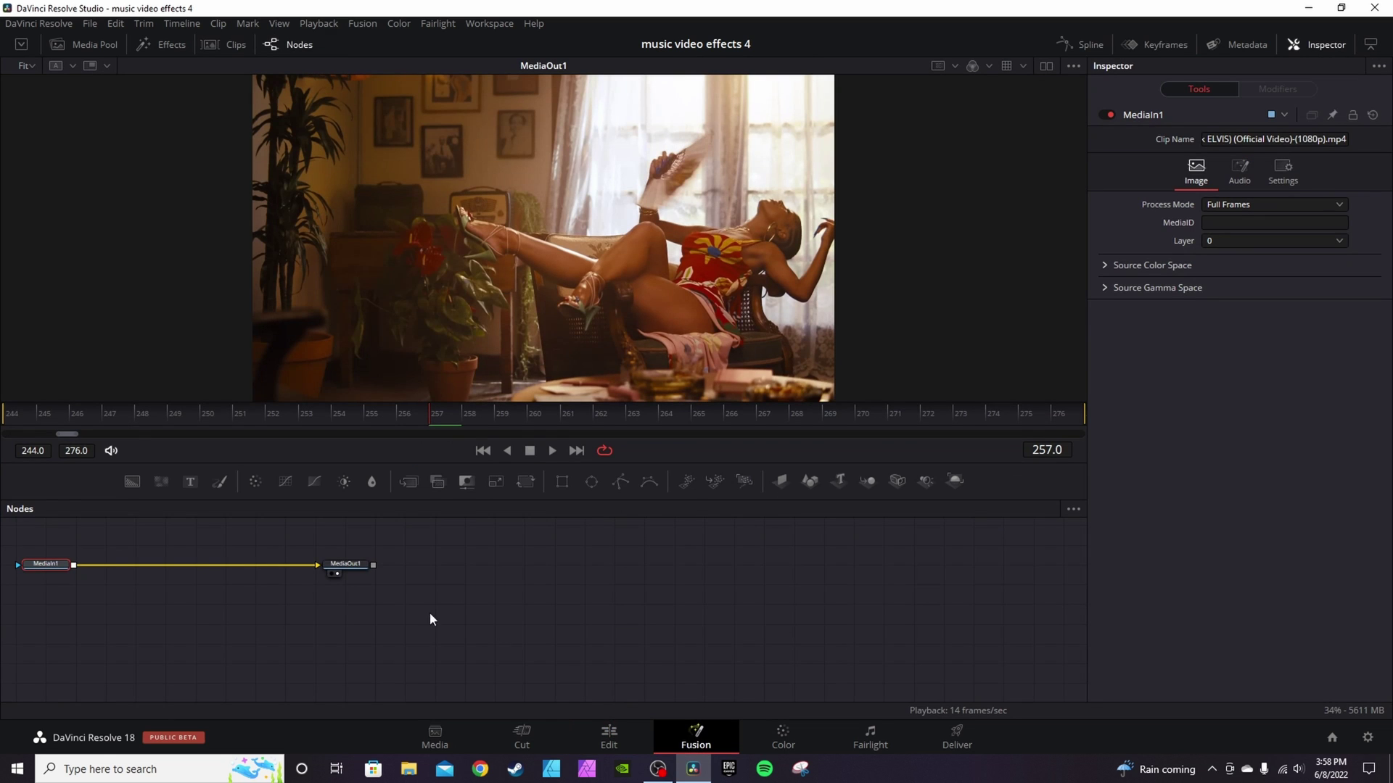
# - Spread MediaIn1 and MediaOut1 apart and insert an MT_Colorama node between them
pyautogui.moveTo(353, 566); pyautogui.dragTo(772, 585)
pyautogui.moveTo(72, 567); pyautogui.dragTo(498, 587)
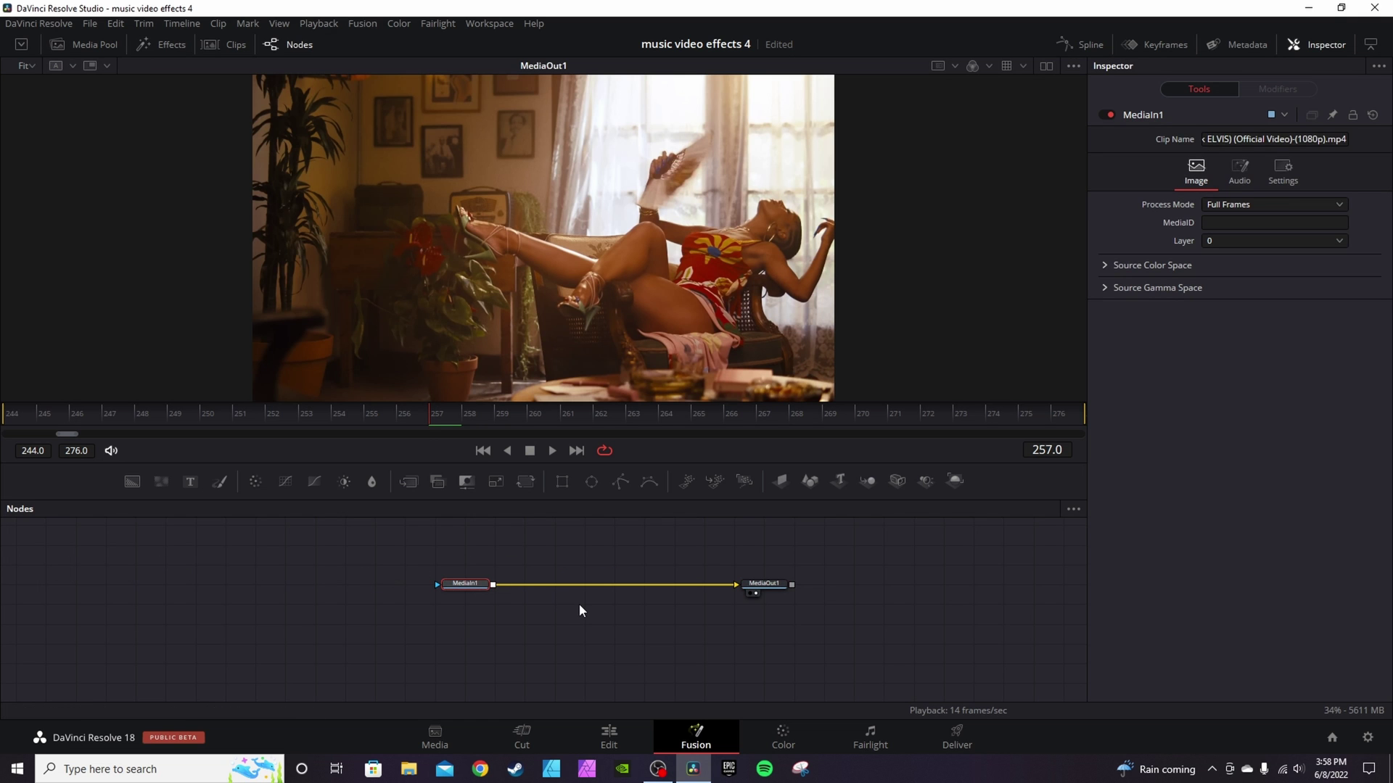
pyautogui.hotkey('ctrl', 'space')
pyautogui.write('Echo')
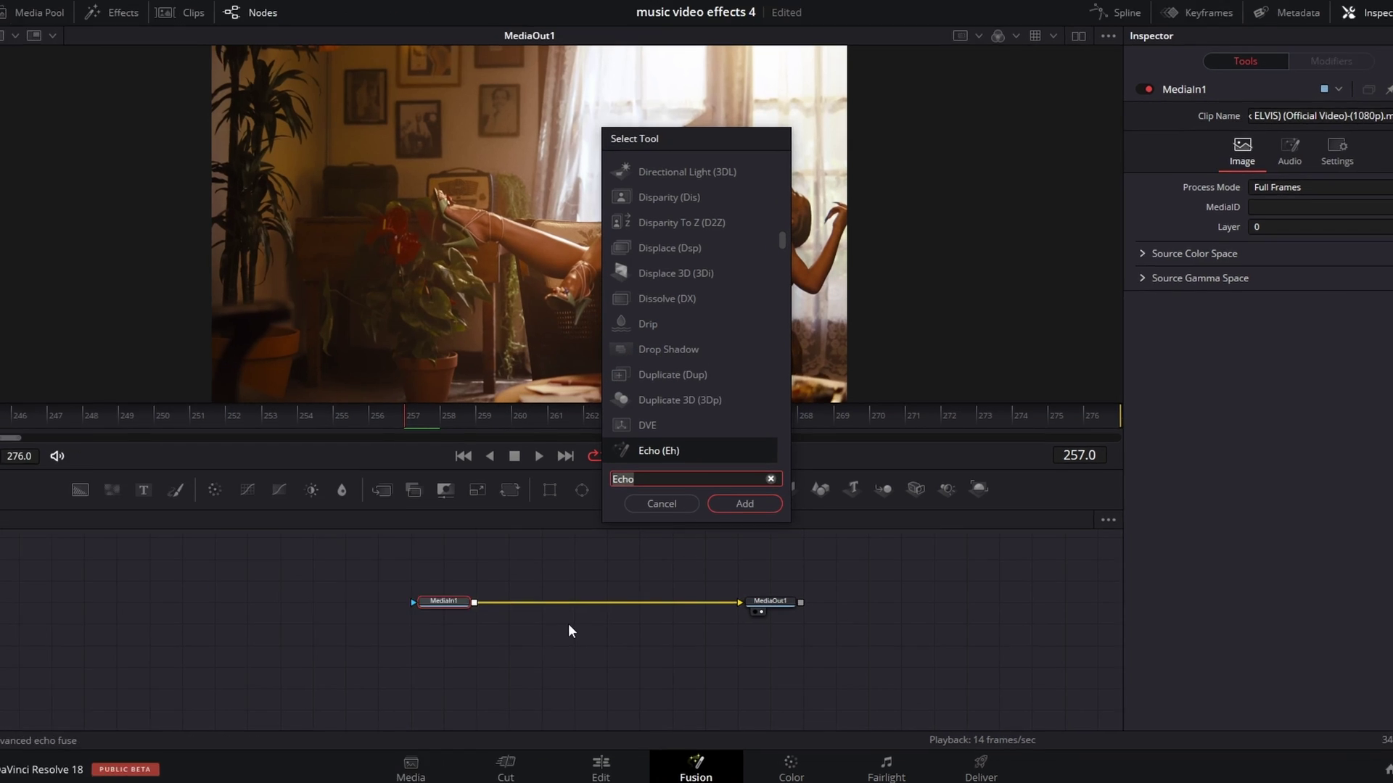
pyautogui.write('mt')
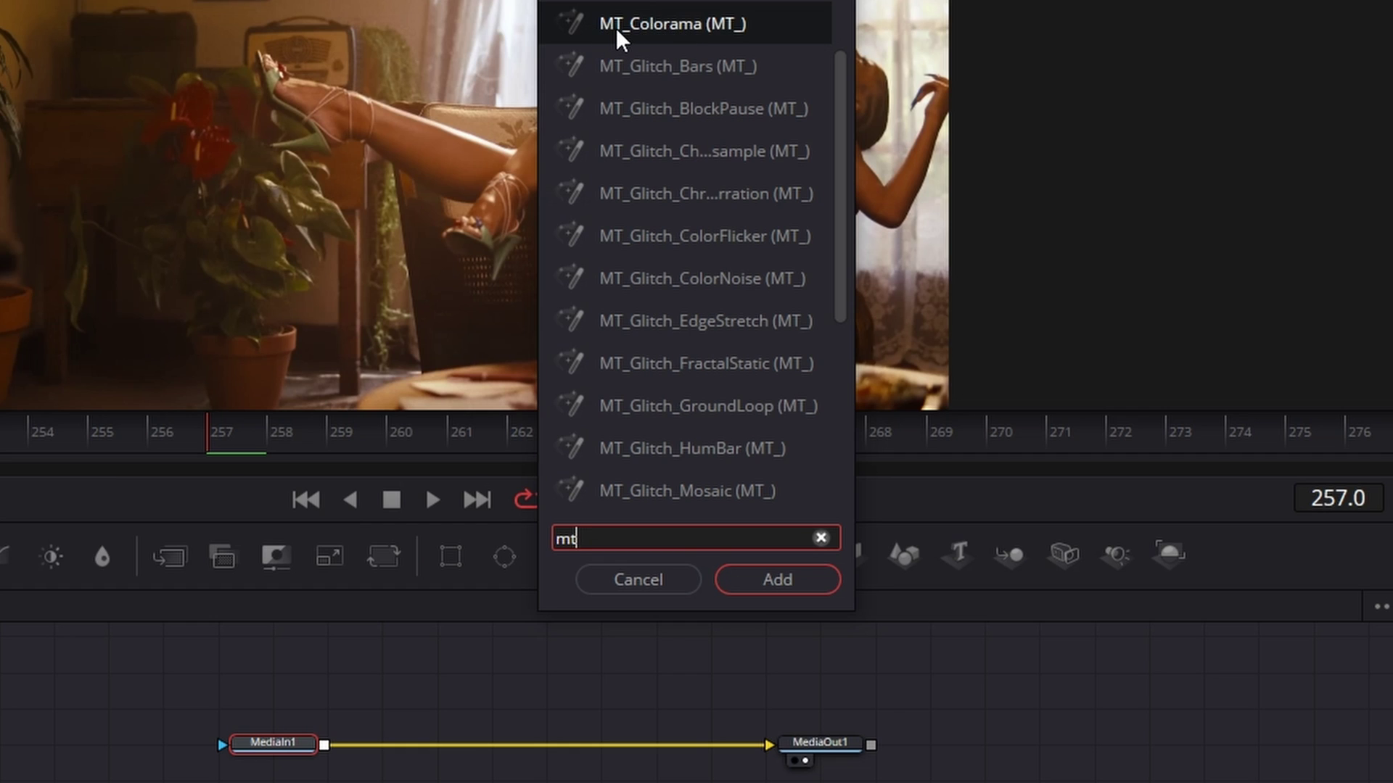
pyautogui.click(677, 23)
pyautogui.click(777, 580)
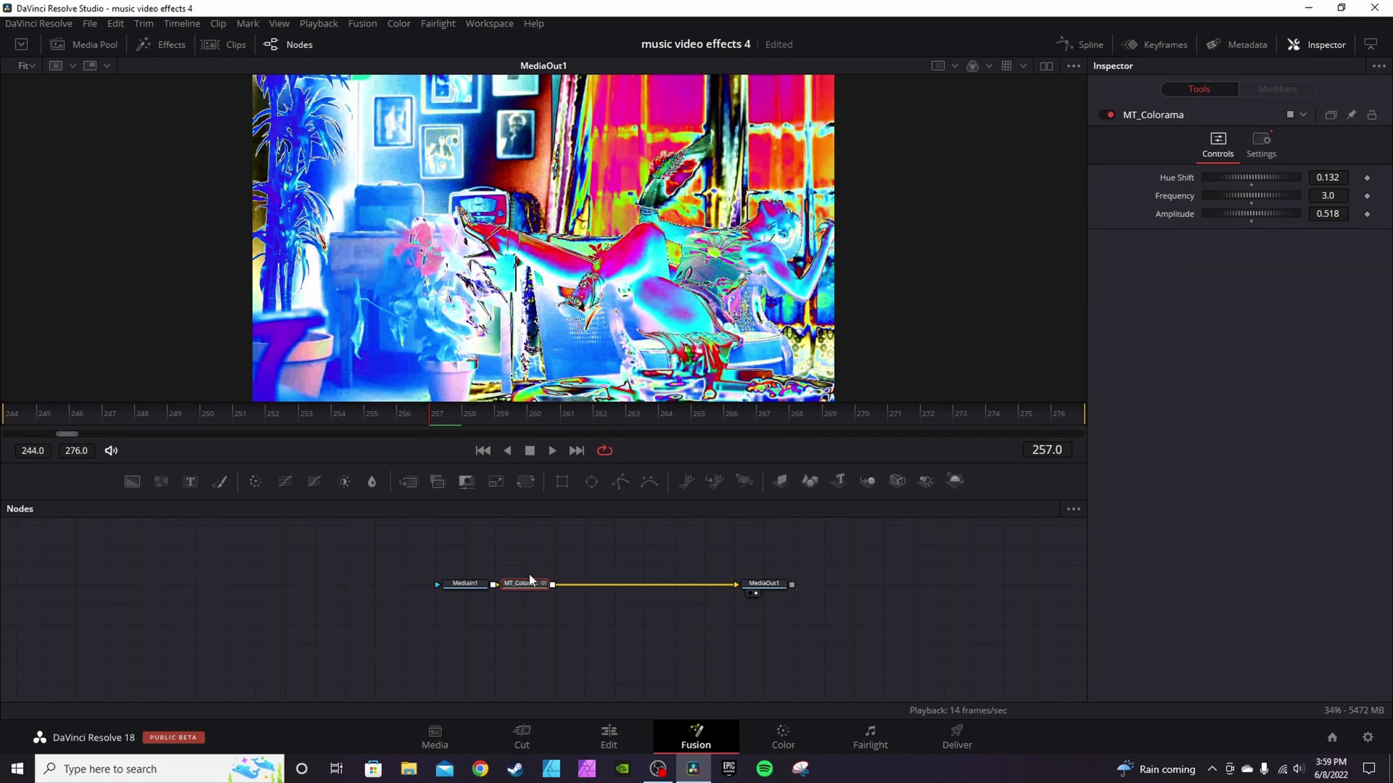
pyautogui.moveTo(530, 580); pyautogui.dragTo(562, 581)
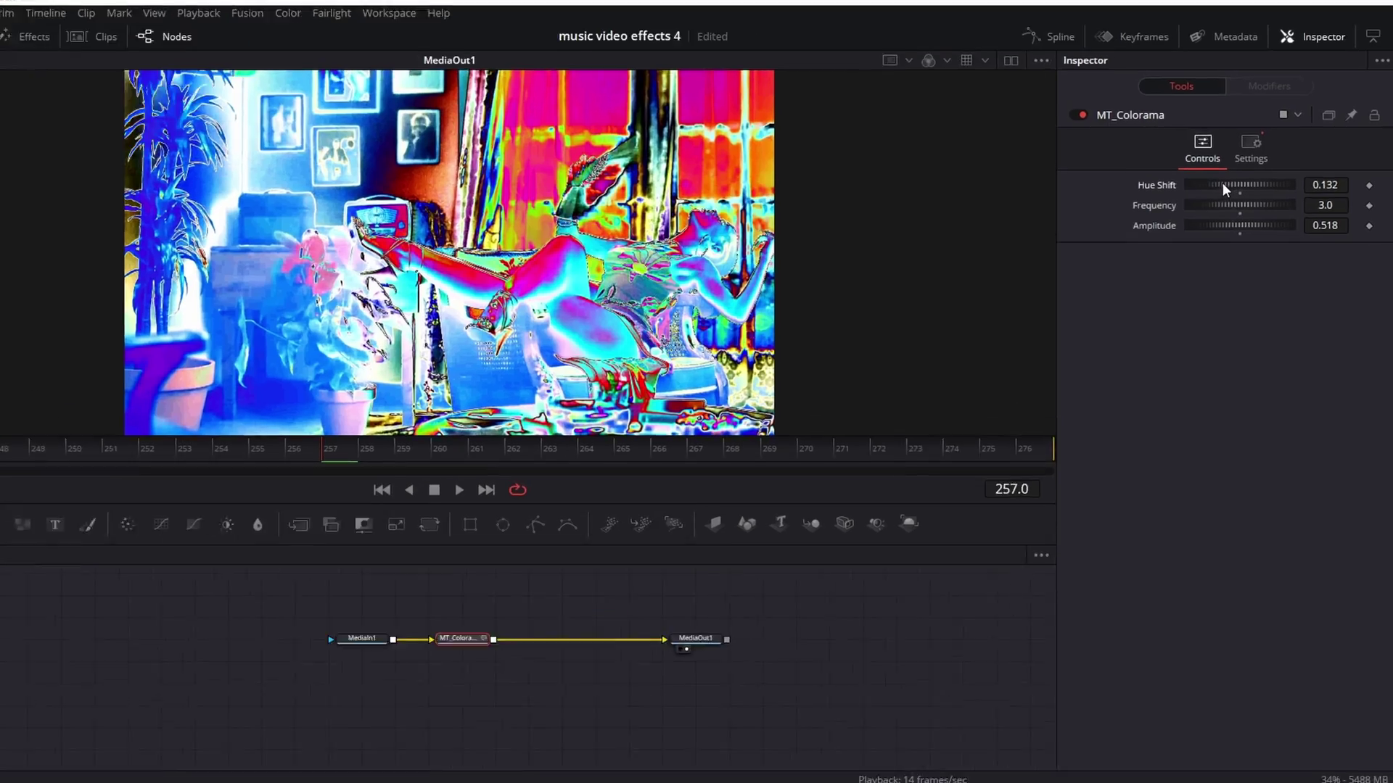
# - Raise Colorama frequency and amplitude and push Hue Shift to 0.668
pyautogui.moveTo(1241, 182); pyautogui.dragTo(1269, 225)
pyautogui.moveTo(1200, 254); pyautogui.dragTo(1359, 248)
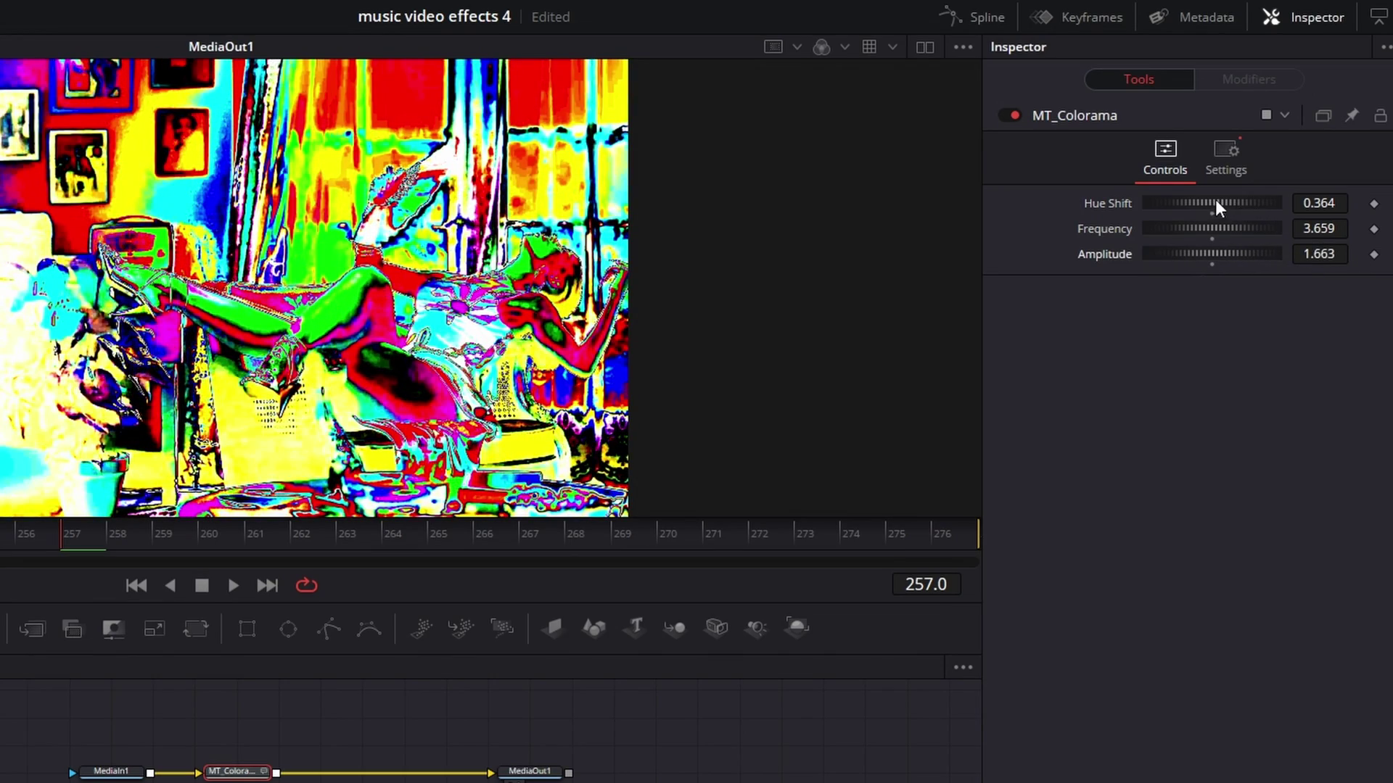
pyautogui.moveTo(1215, 200); pyautogui.dragTo(1248, 211)
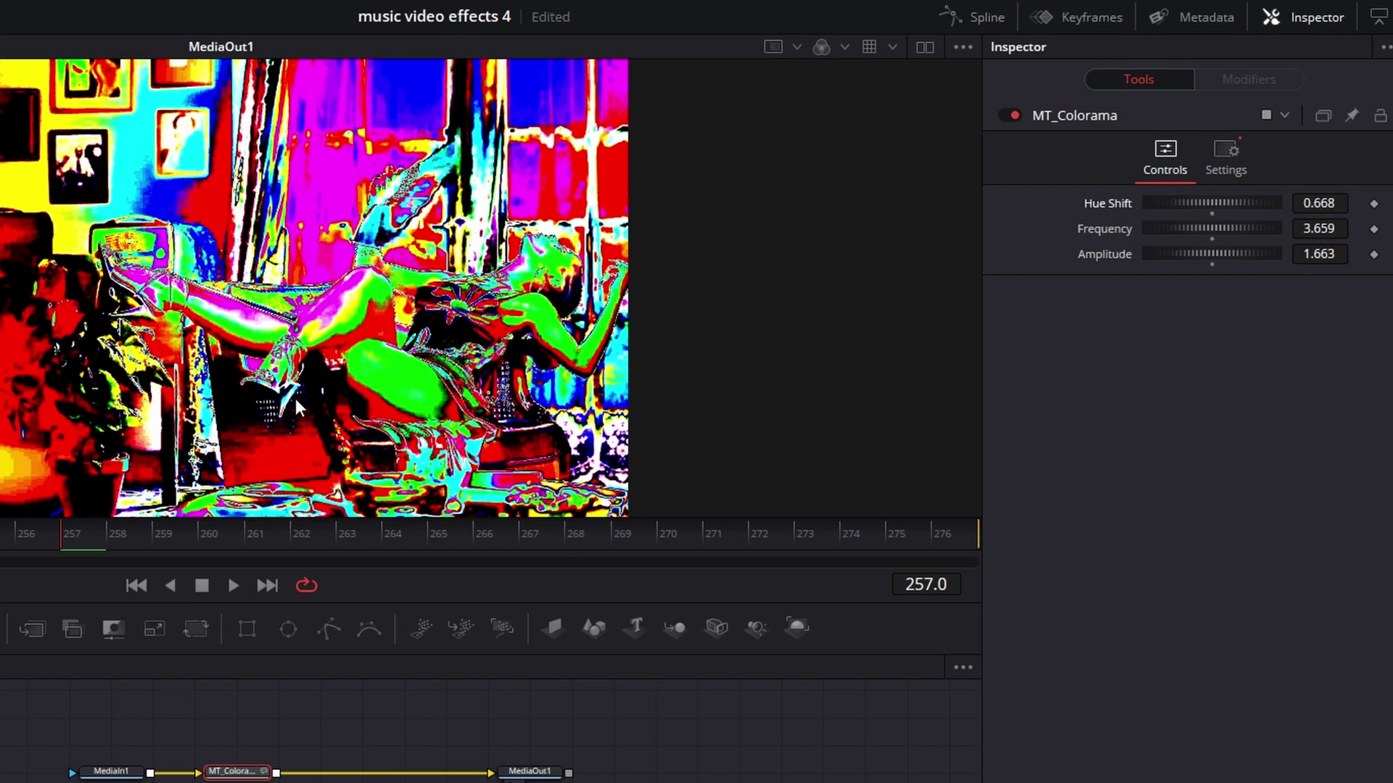
# - Drive Hue Shift with an Anim Curves modifier using Duration source and Easing curve, then play
pyautogui.rightClick(1181, 200)
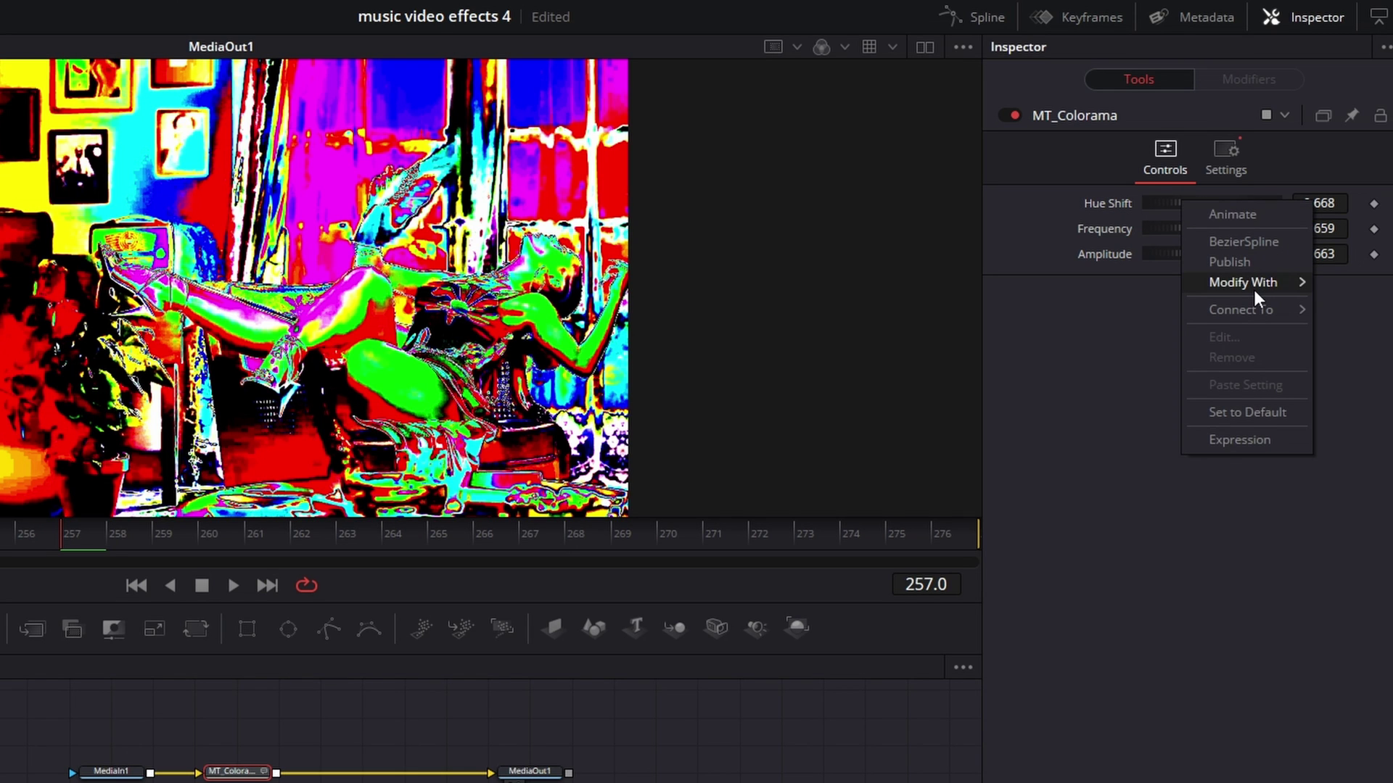
pyautogui.moveTo(1254, 289)
pyautogui.click(1080, 281)
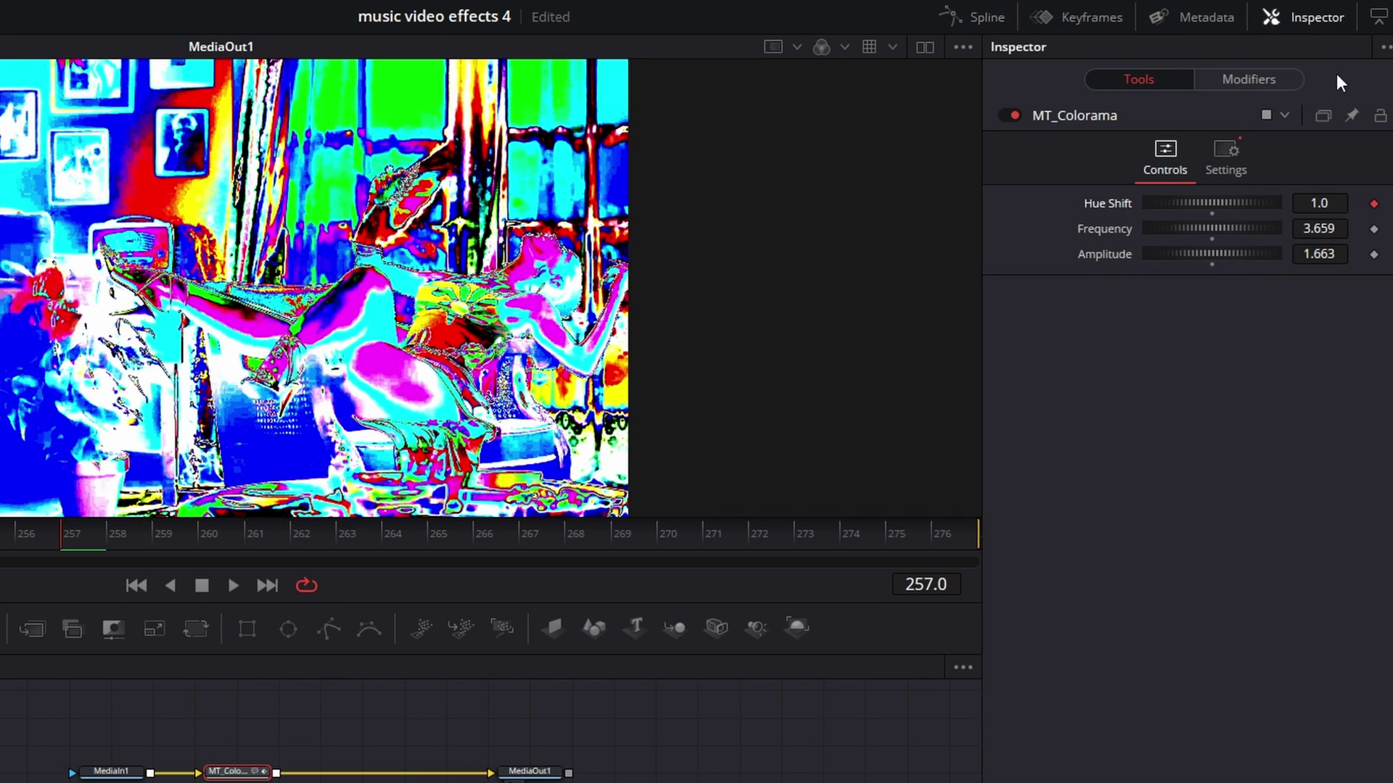
pyautogui.click(1238, 81)
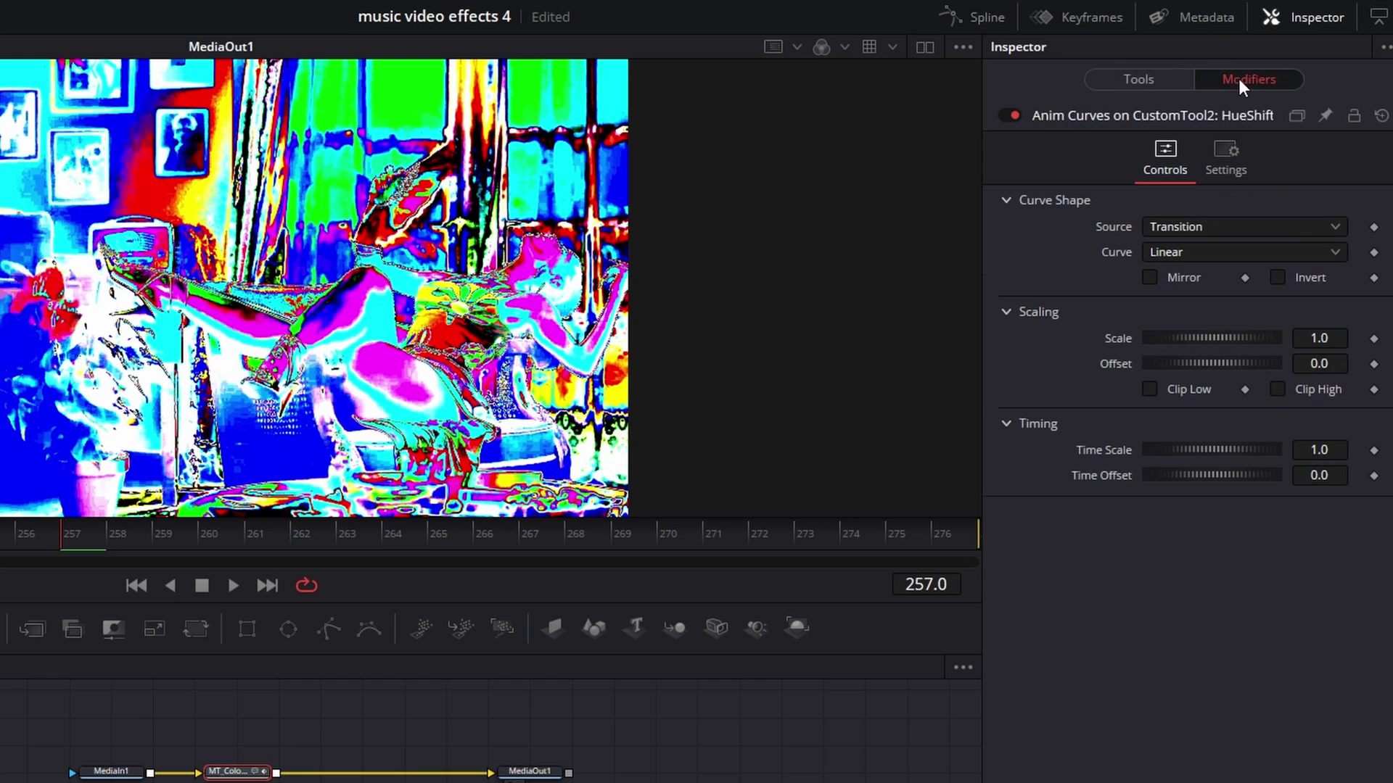
pyautogui.click(1189, 226)
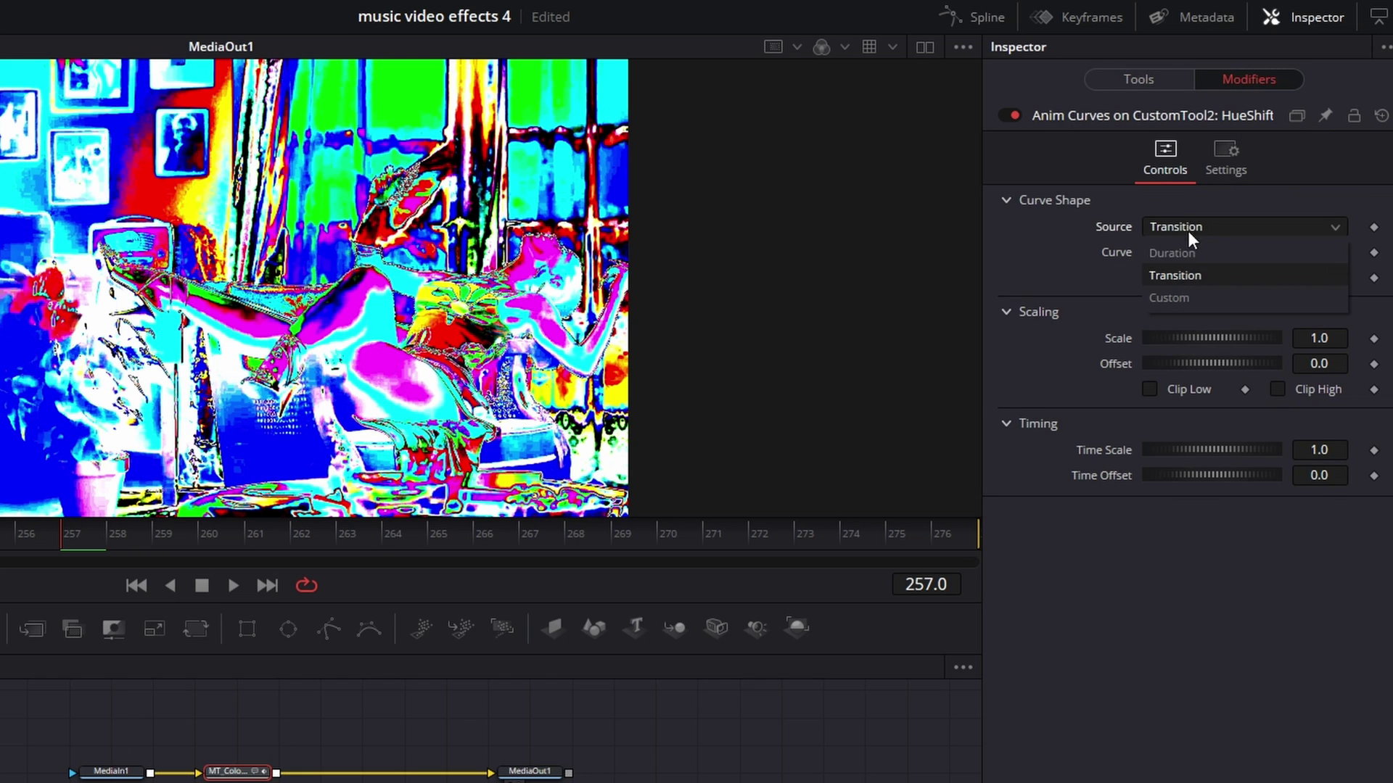
pyautogui.click(1188, 254)
pyautogui.click(1195, 253)
pyautogui.click(1186, 301)
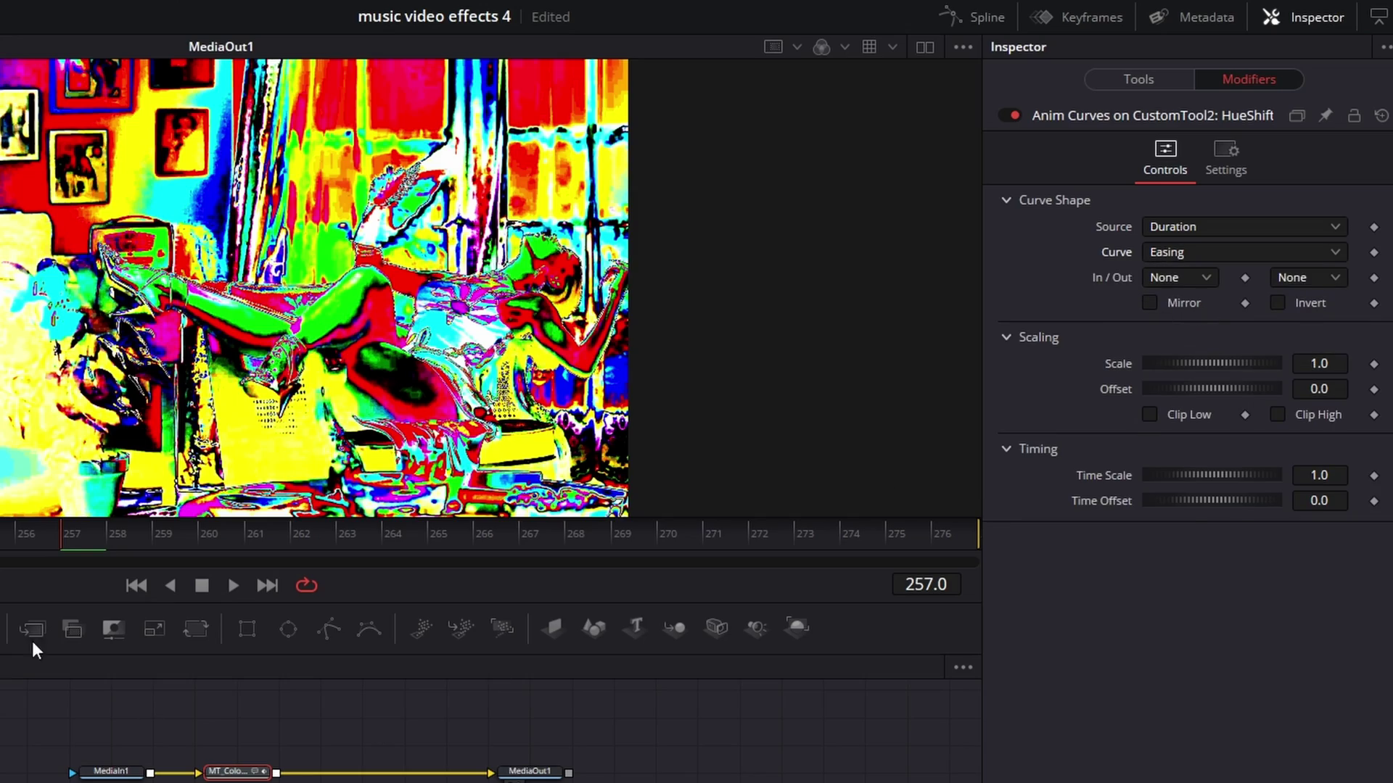
pyautogui.press('space')
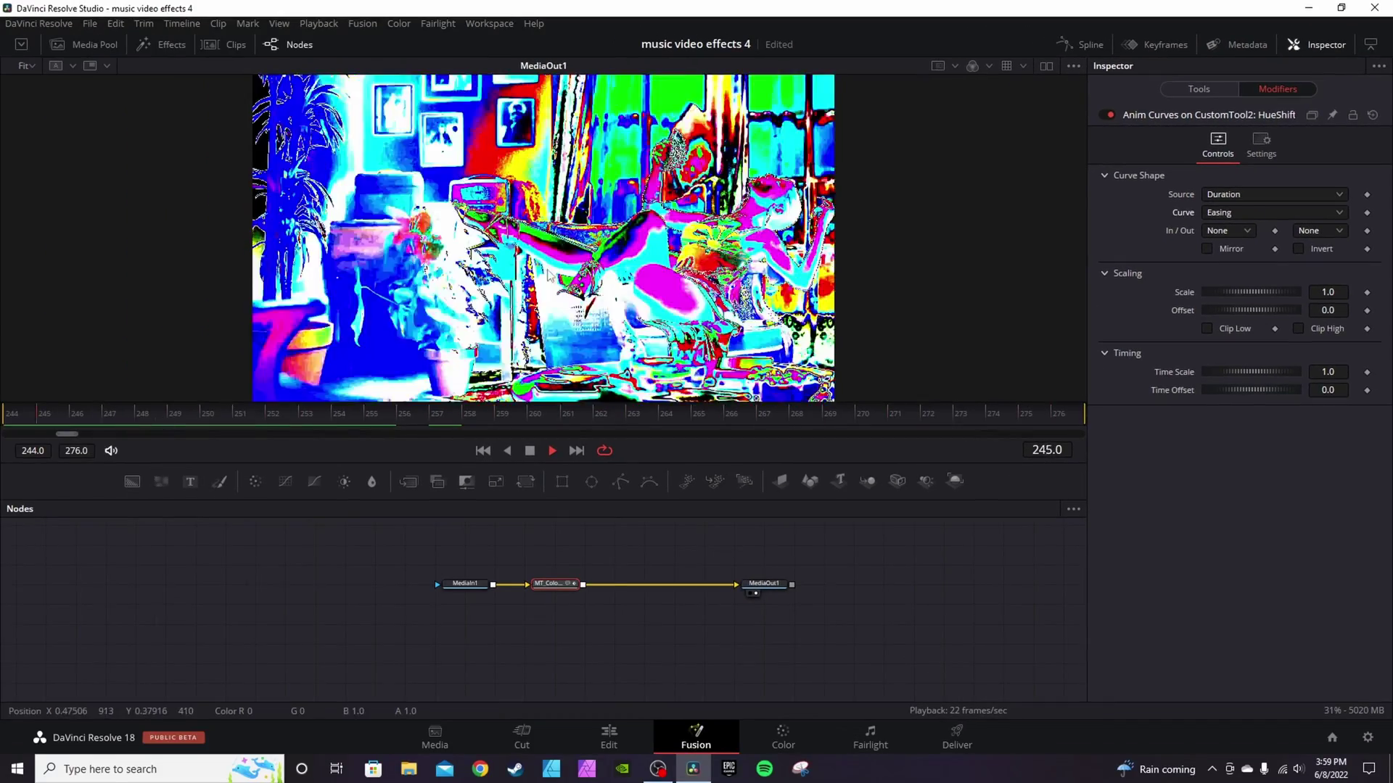
# - Switch to the Edit page, play Timeline 4 from Fusion Clip 5, and select that clip
pyautogui.press('space')
pyautogui.click(614, 736)
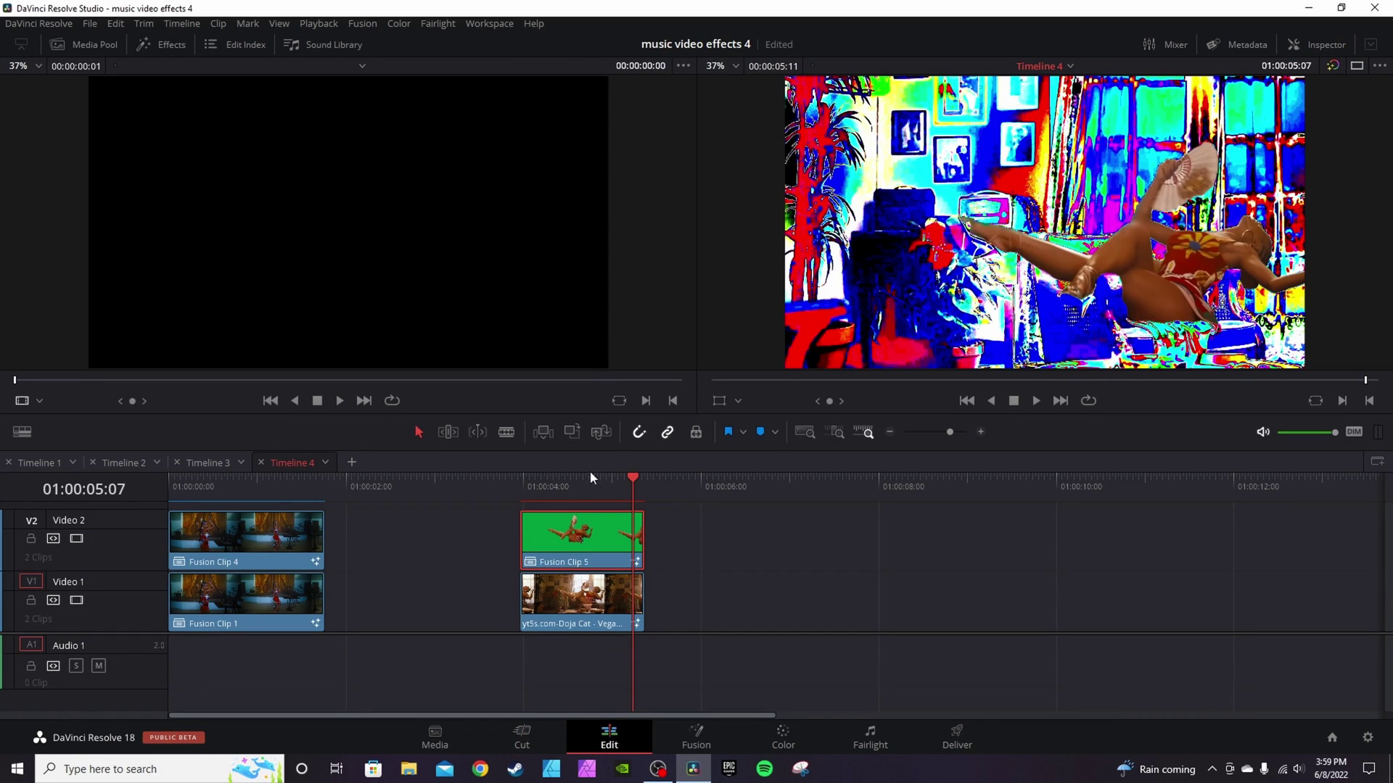
pyautogui.click(512, 479)
pyautogui.press('space')
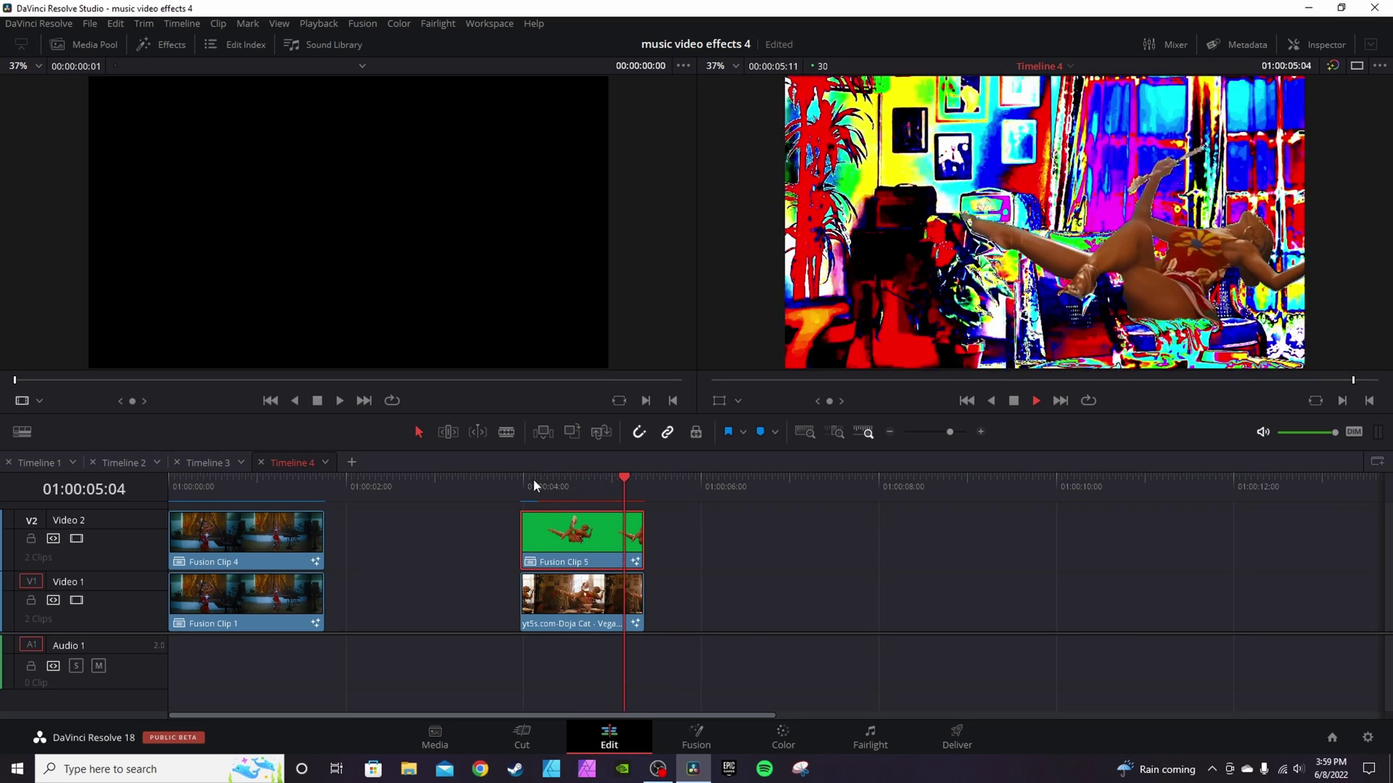
pyautogui.click(571, 479)
pyautogui.click(589, 543)
# - Disable Fusion Clip 5, then replace MT_Colorama with an Invert Color node in the chain
pyautogui.press('d')
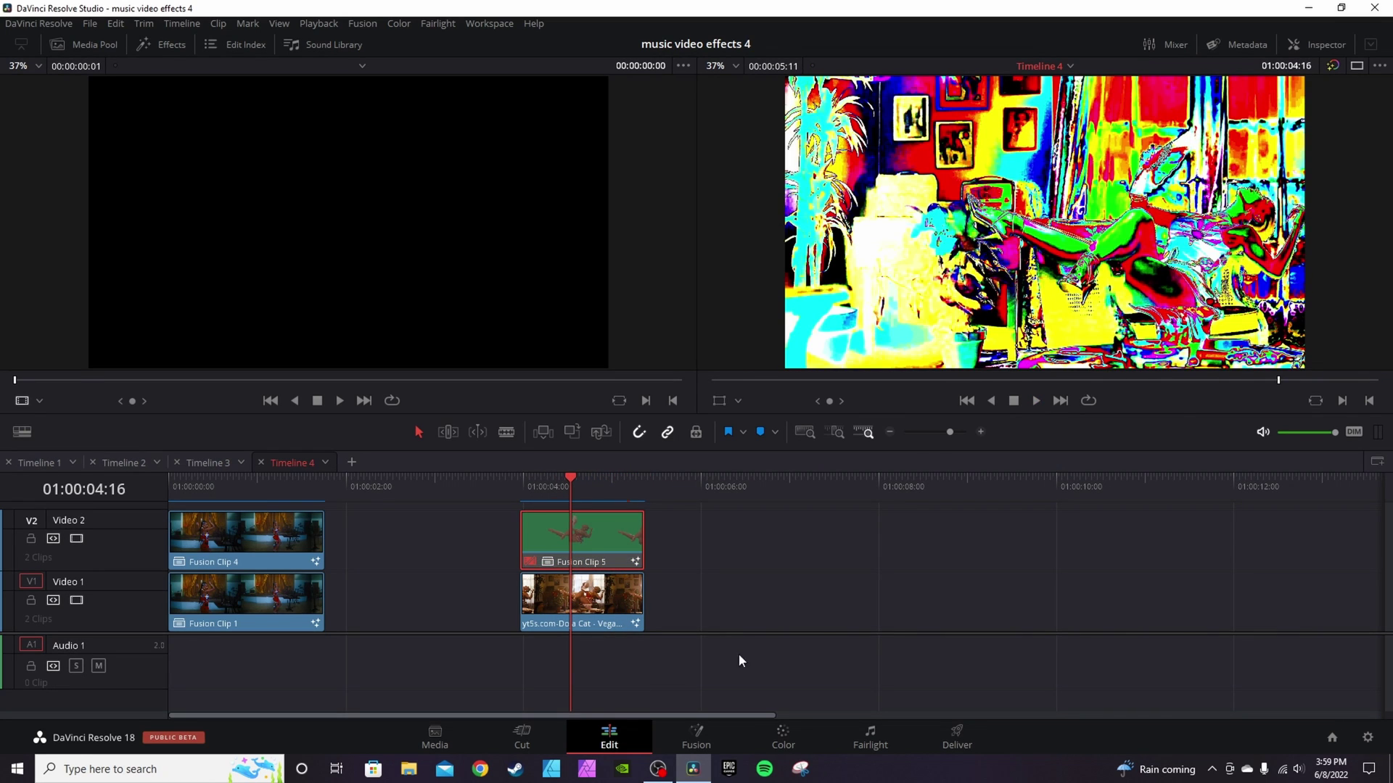
pyautogui.click(696, 736)
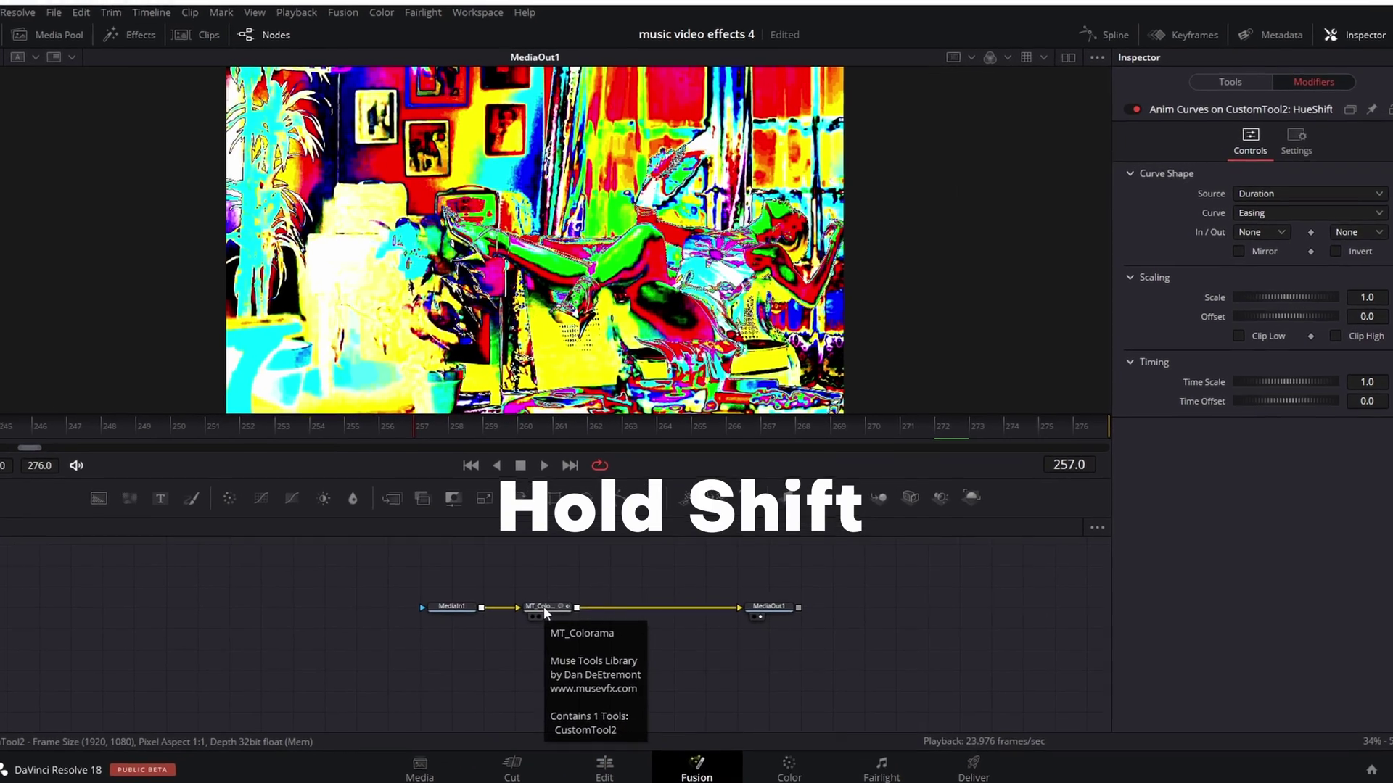
pyautogui.moveTo(551, 591); pyautogui.dragTo(340, 636)
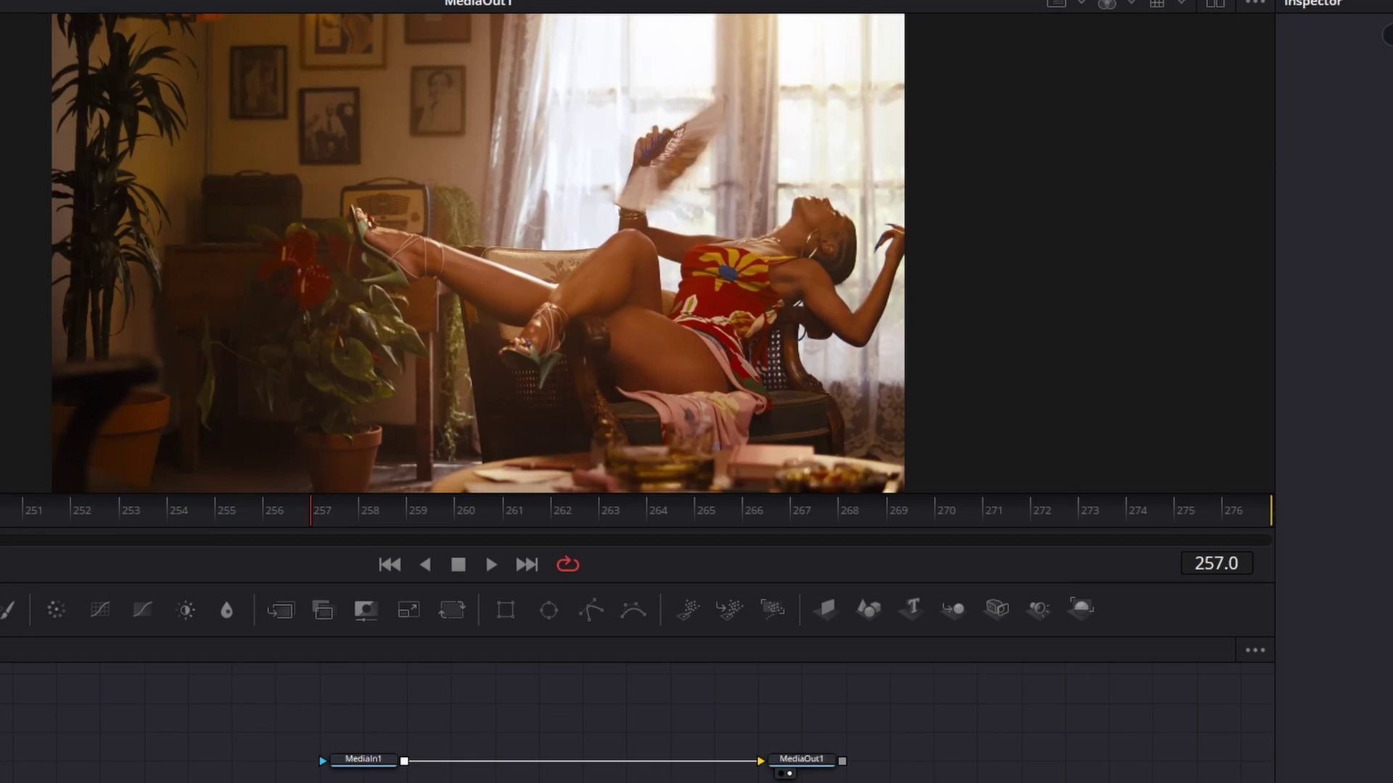
pyautogui.hotkey('ctrl', 'space')
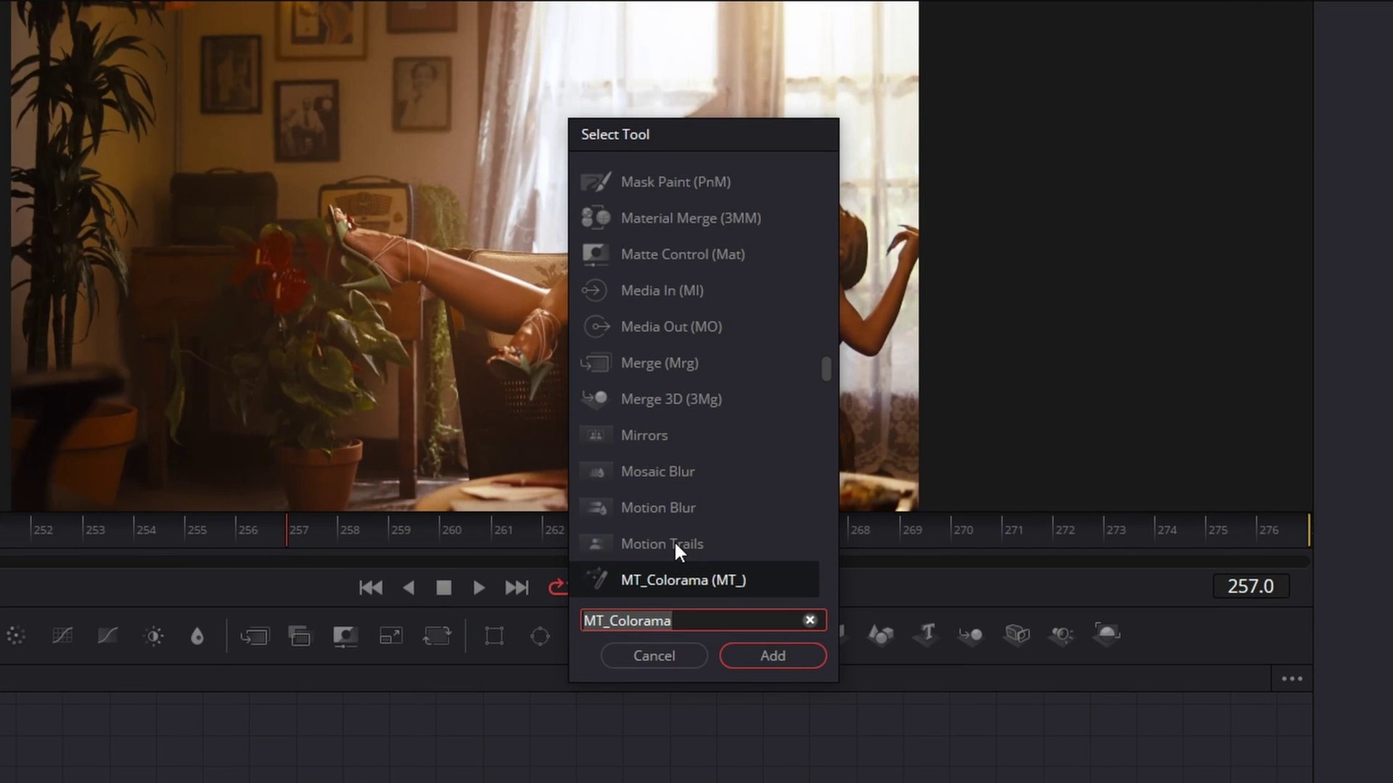
pyautogui.write('inv')
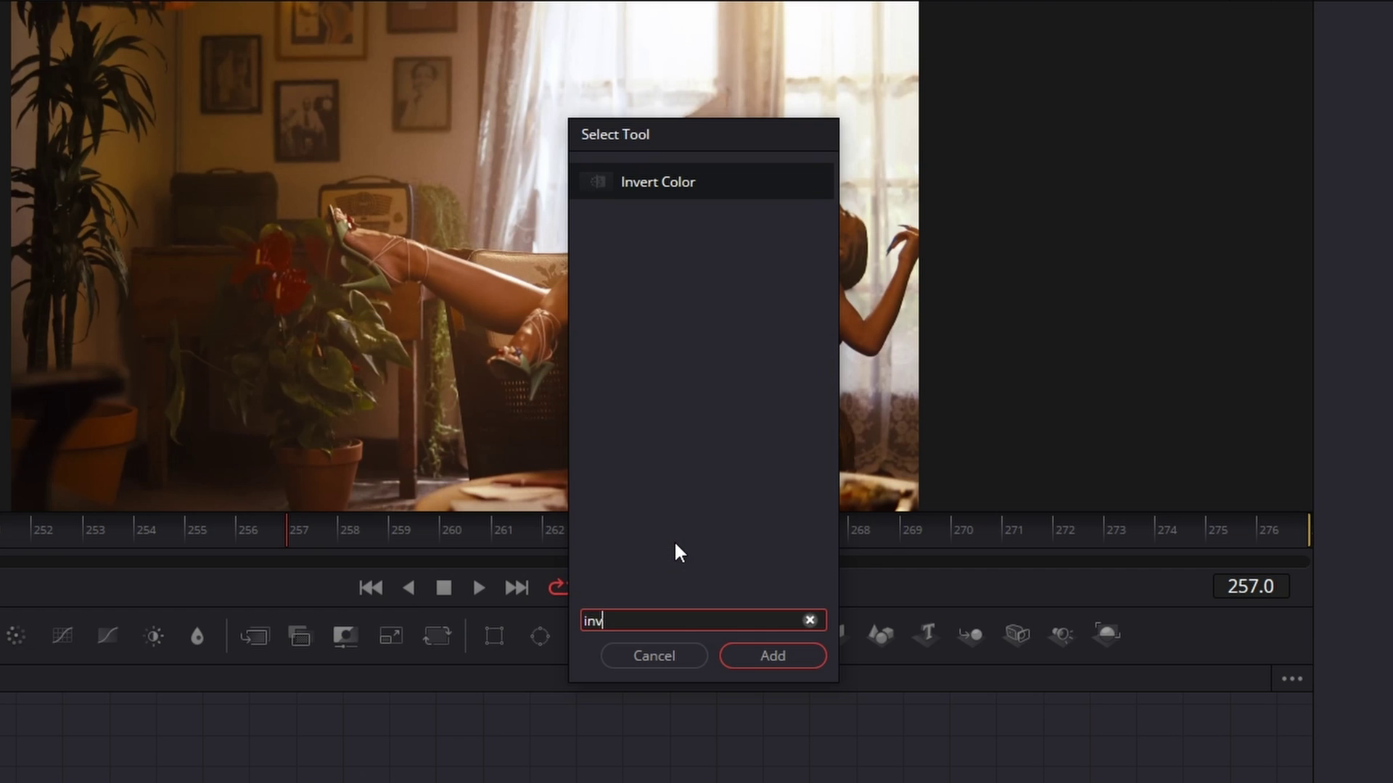
pyautogui.press('Return')
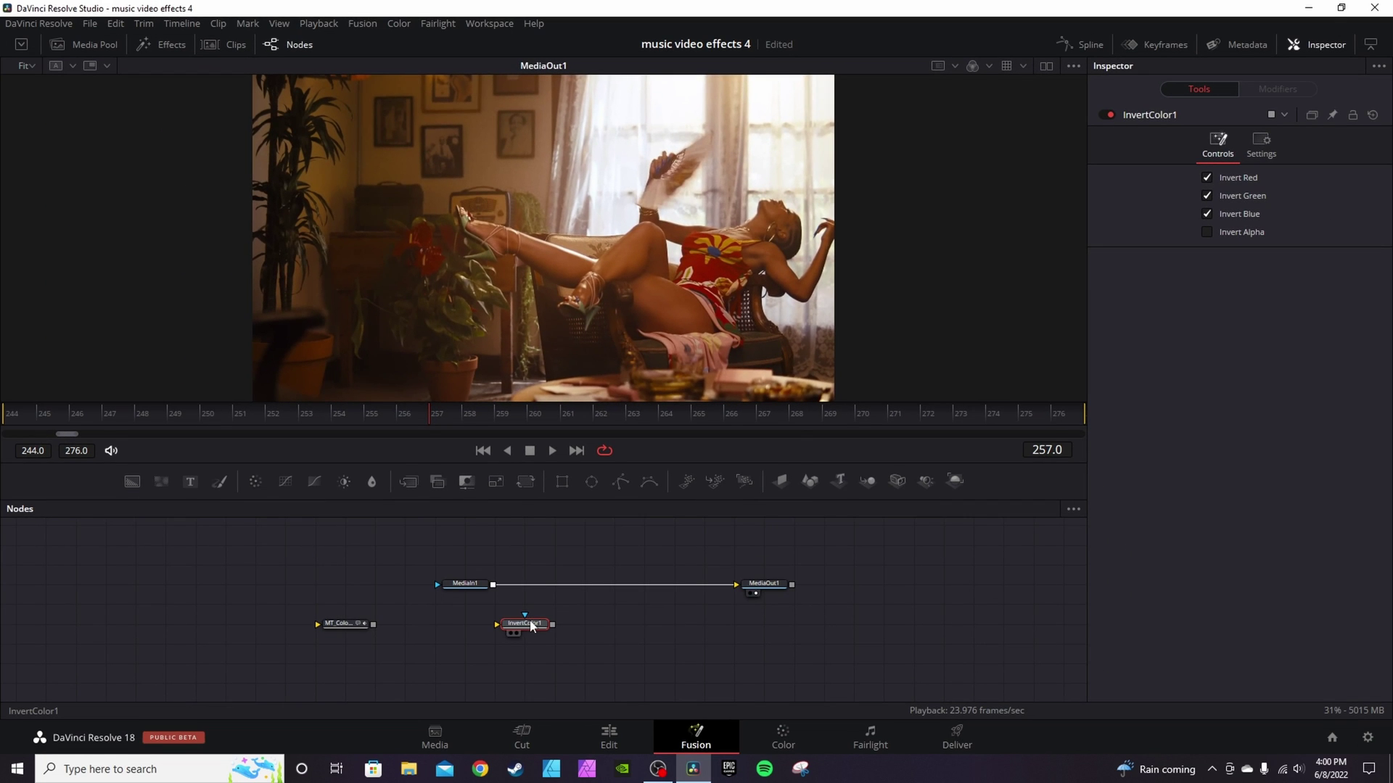
pyautogui.moveTo(530, 625); pyautogui.dragTo(599, 607)
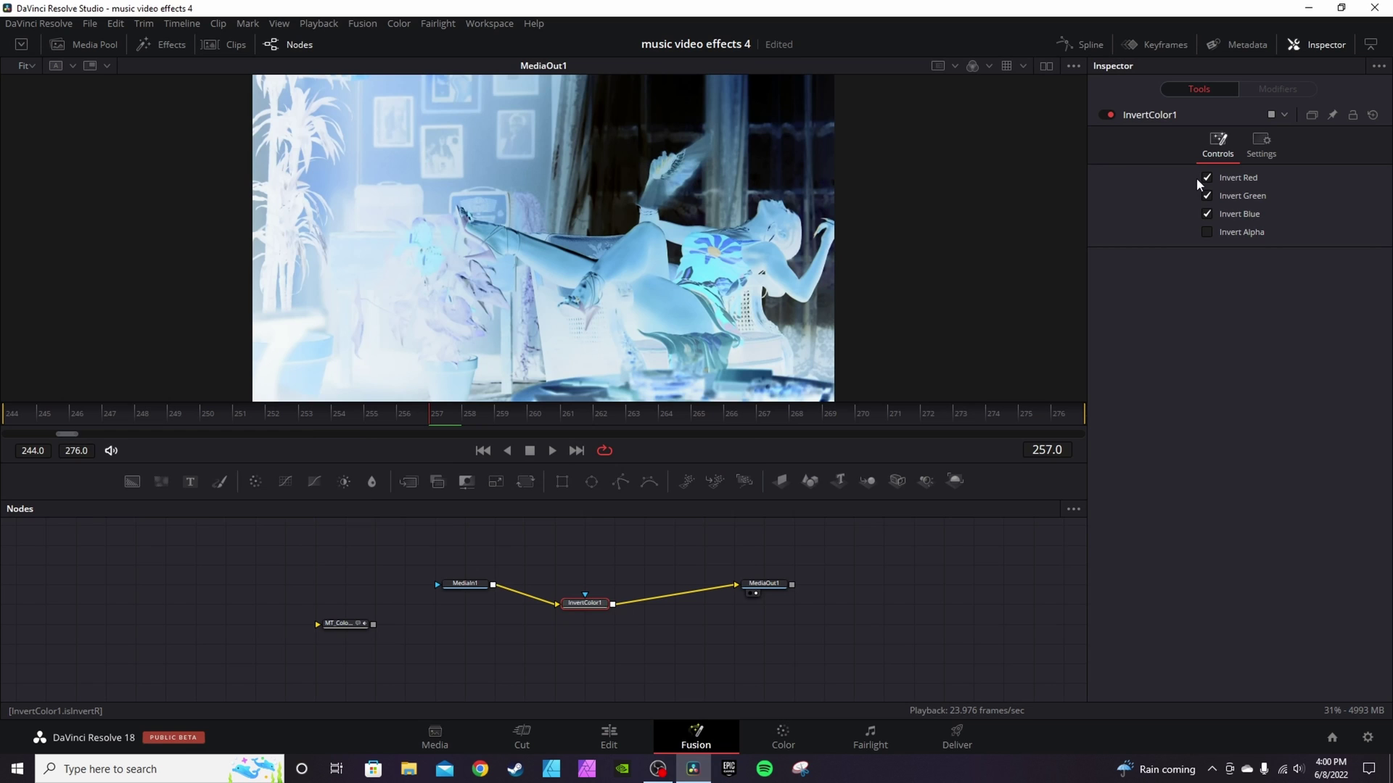
# - Turn off Invert Red so only green and blue invert, and align InvertColor1
pyautogui.click(1207, 196)
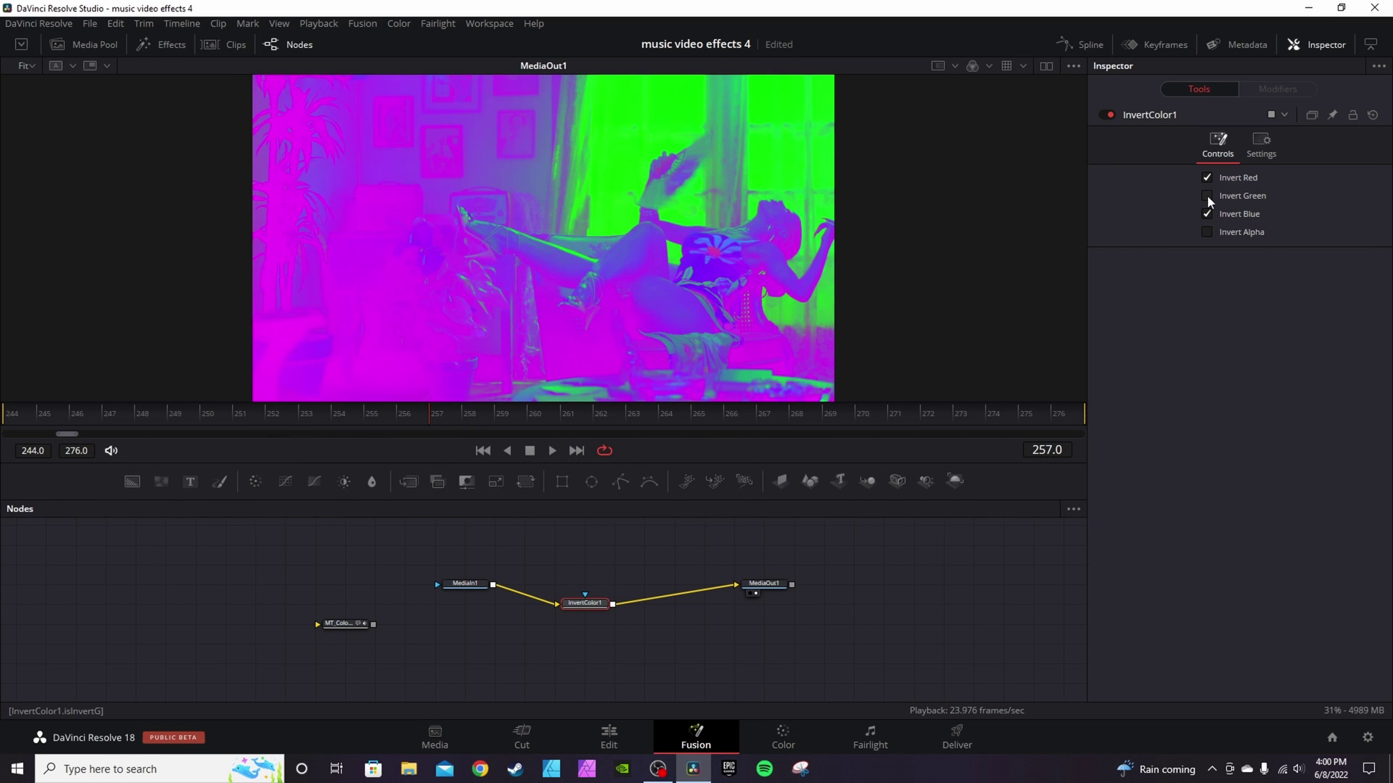
pyautogui.click(1207, 215)
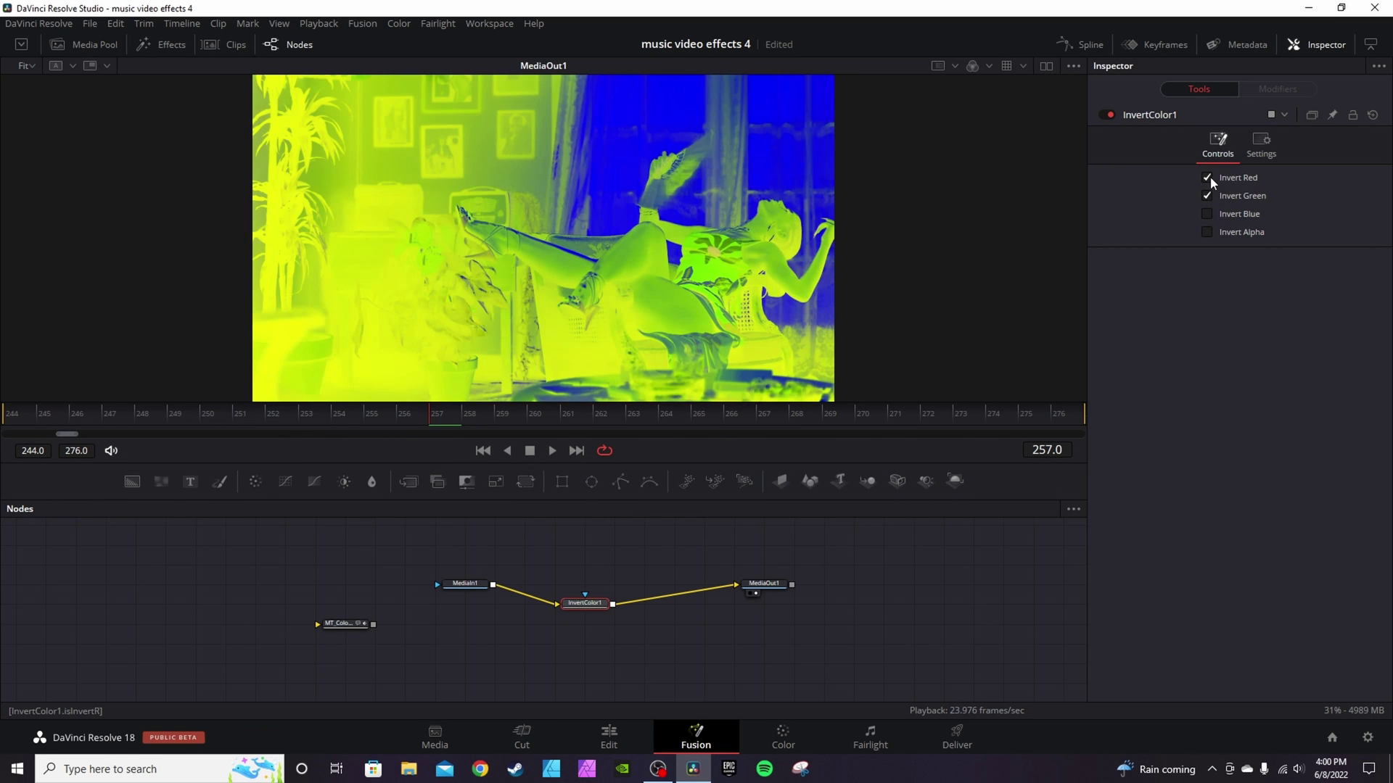
pyautogui.click(1210, 177)
pyautogui.click(1208, 214)
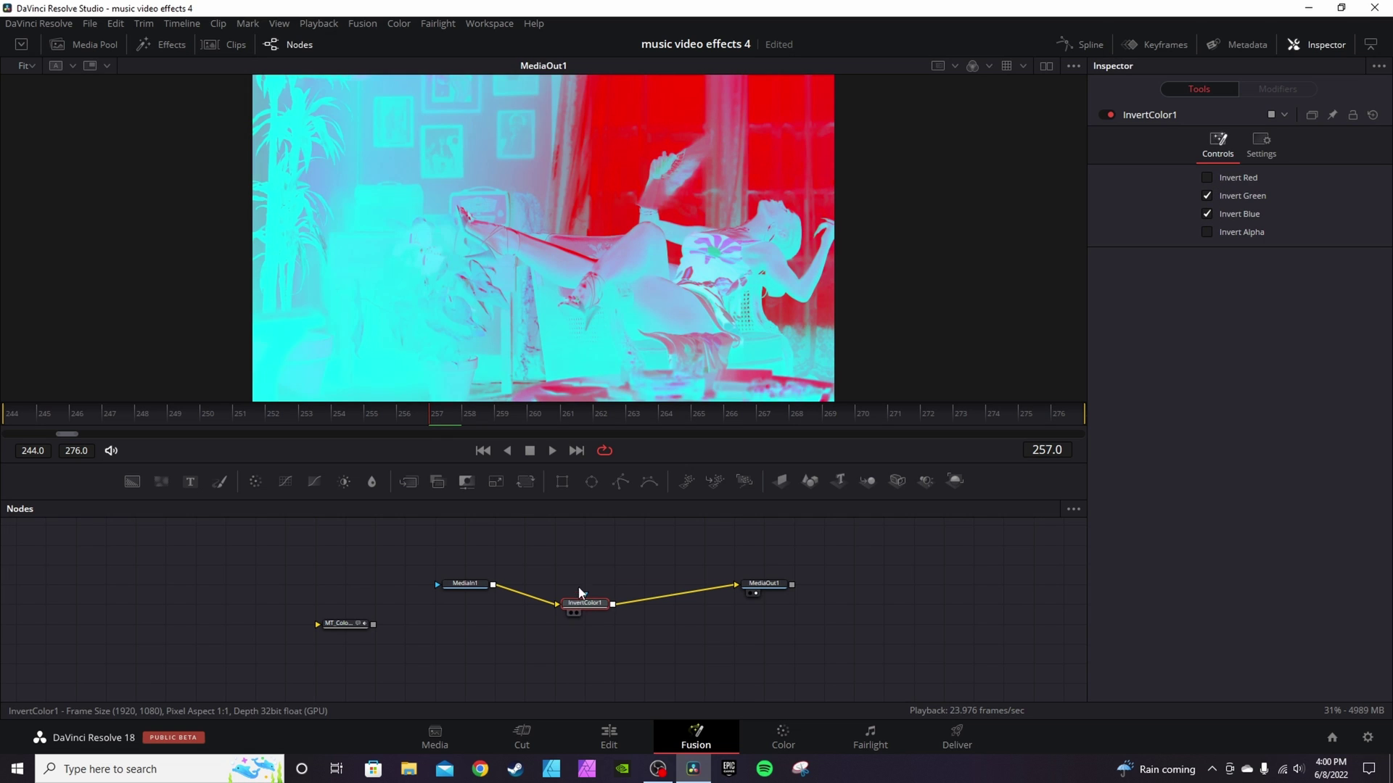
pyautogui.moveTo(580, 603); pyautogui.dragTo(585, 583)
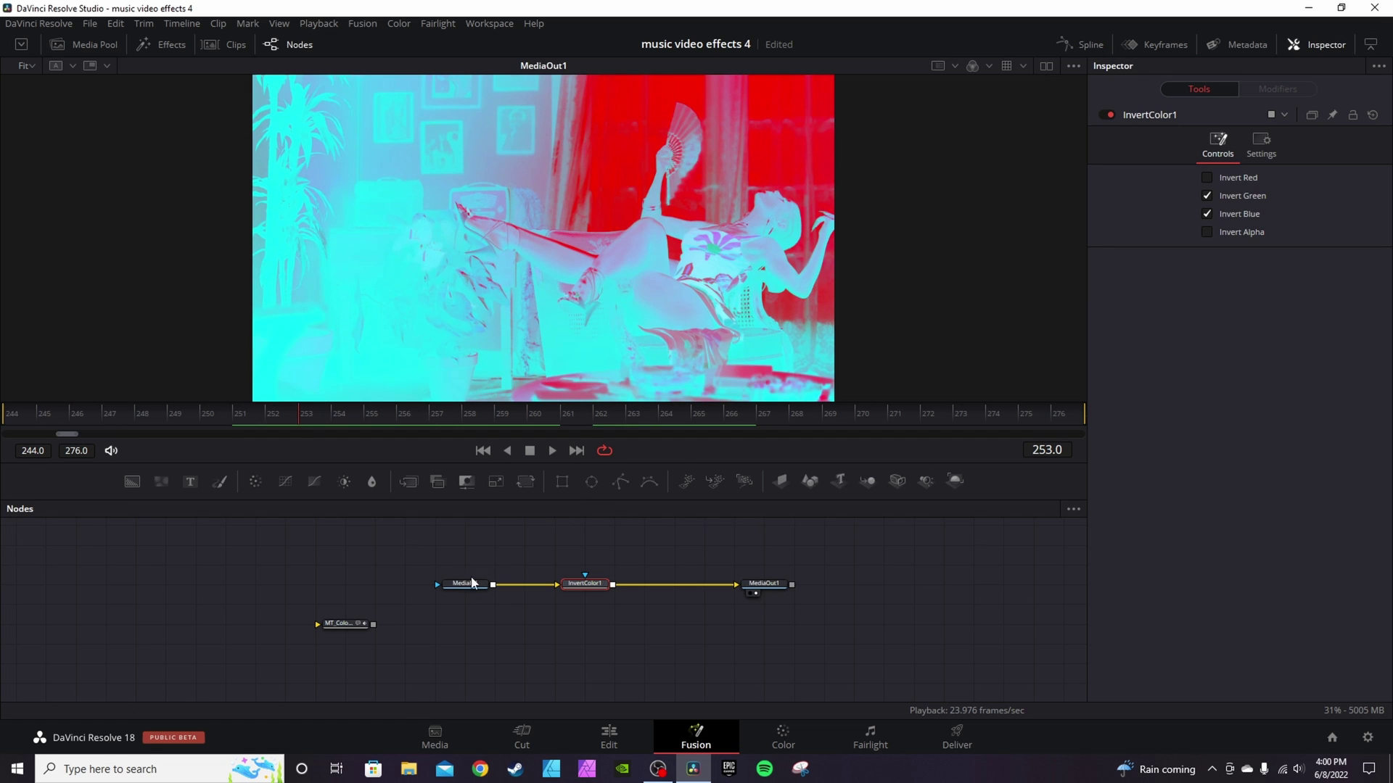
# - Add an Ellipse2 mask to InvertColor1 and link its Width to Height with an expression
pyautogui.click(591, 482)
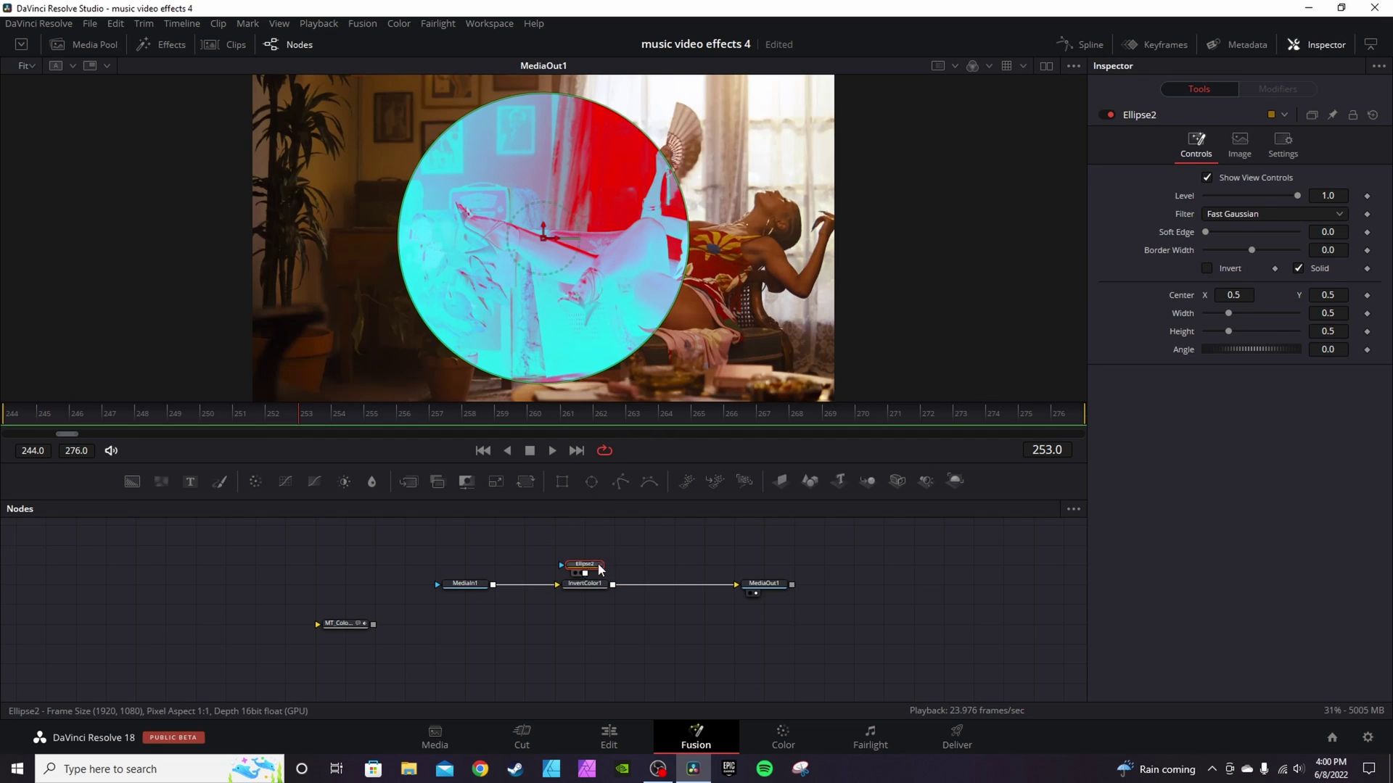
pyautogui.moveTo(584, 525); pyautogui.dragTo(585, 545)
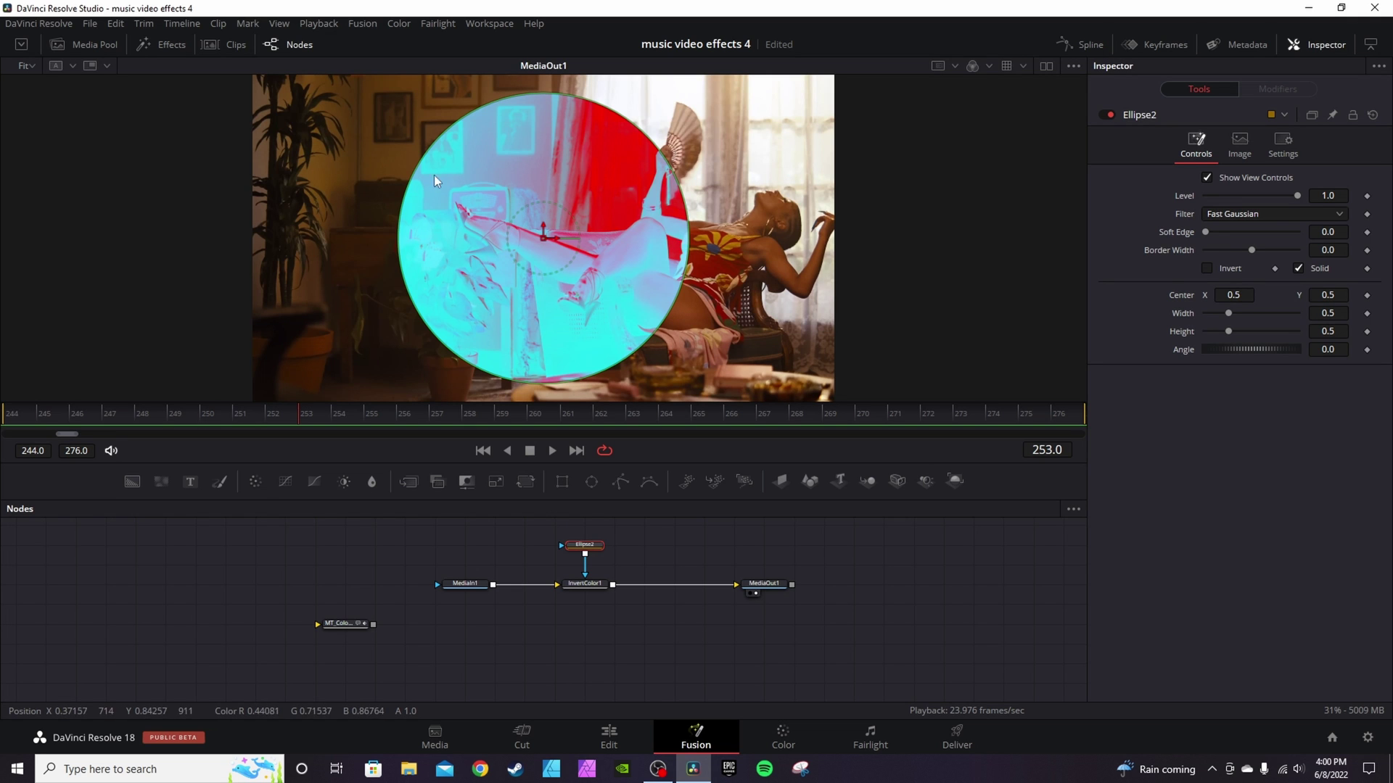
pyautogui.rightClick(1186, 316)
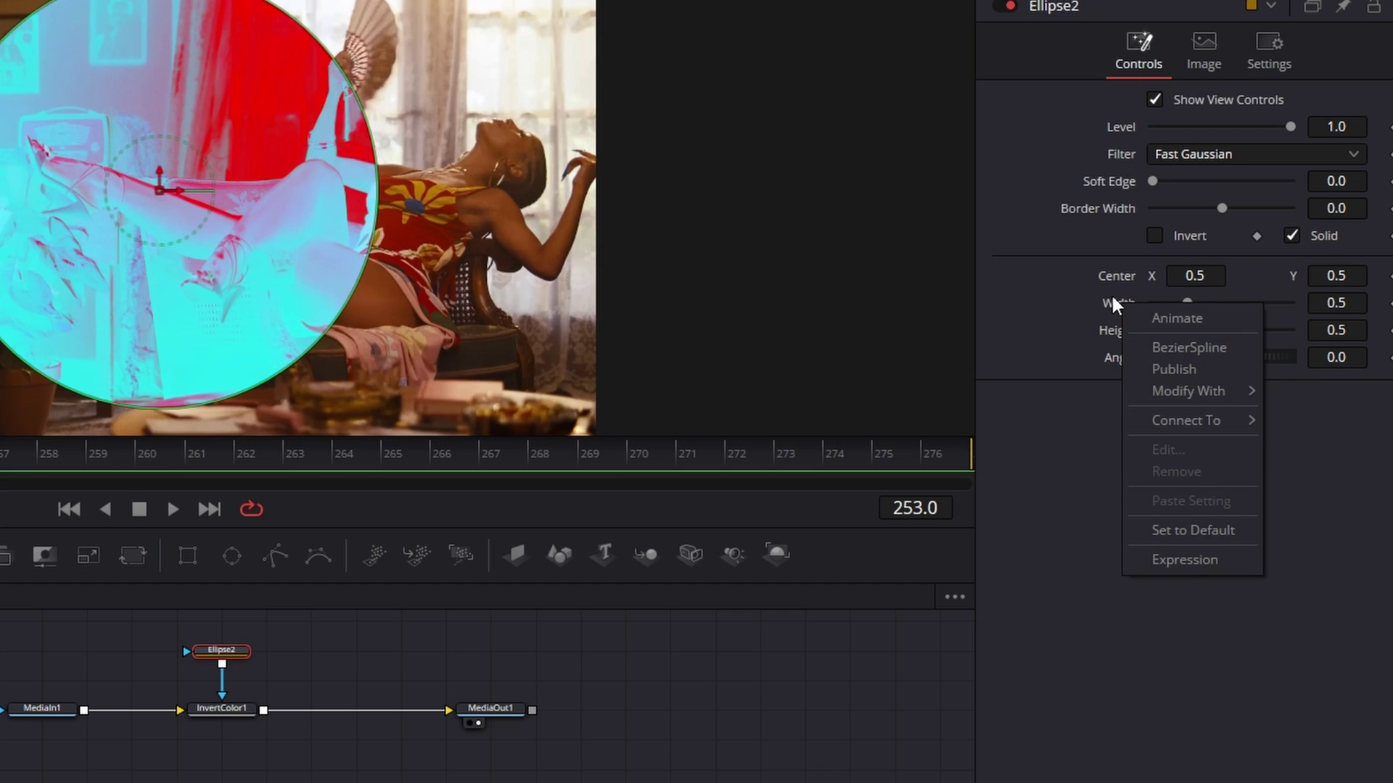
pyautogui.click(1190, 559)
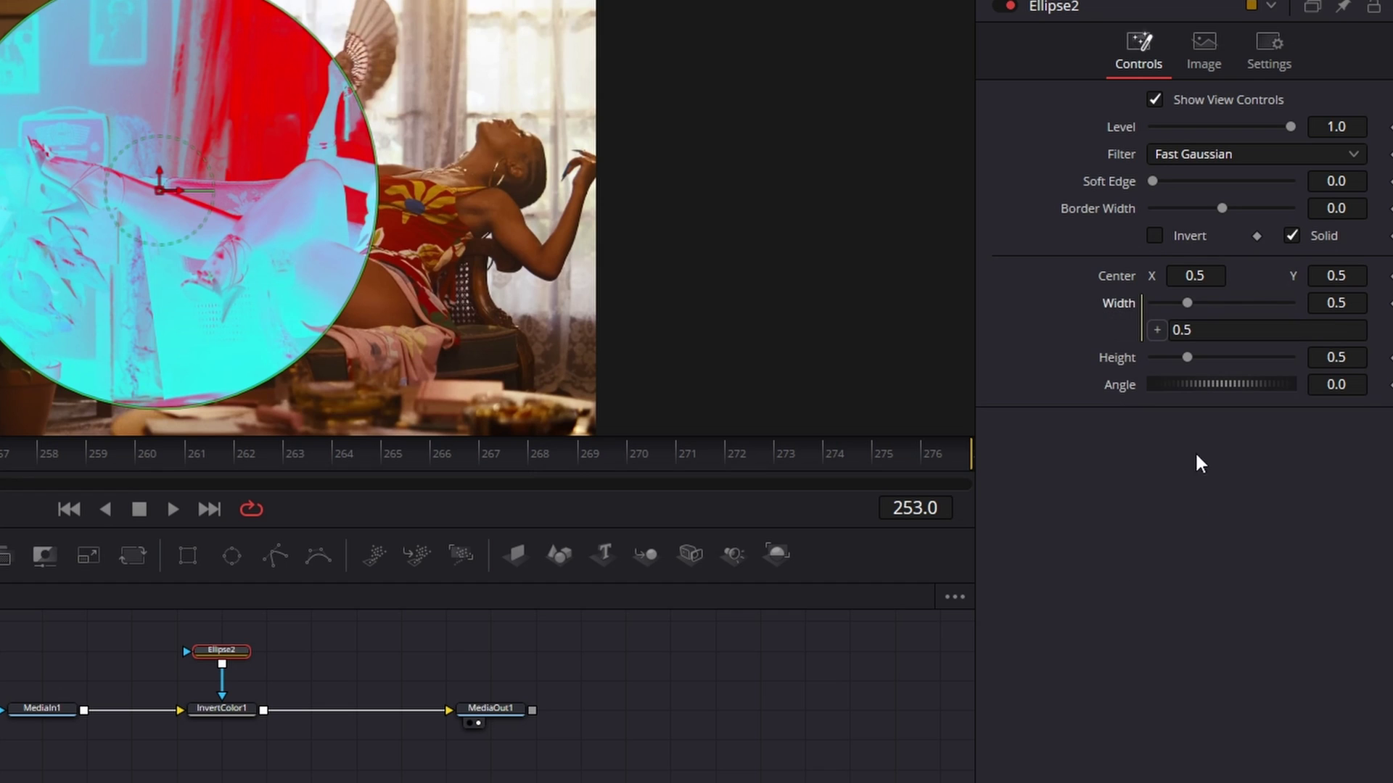
pyautogui.moveTo(1156, 329); pyautogui.dragTo(1116, 363)
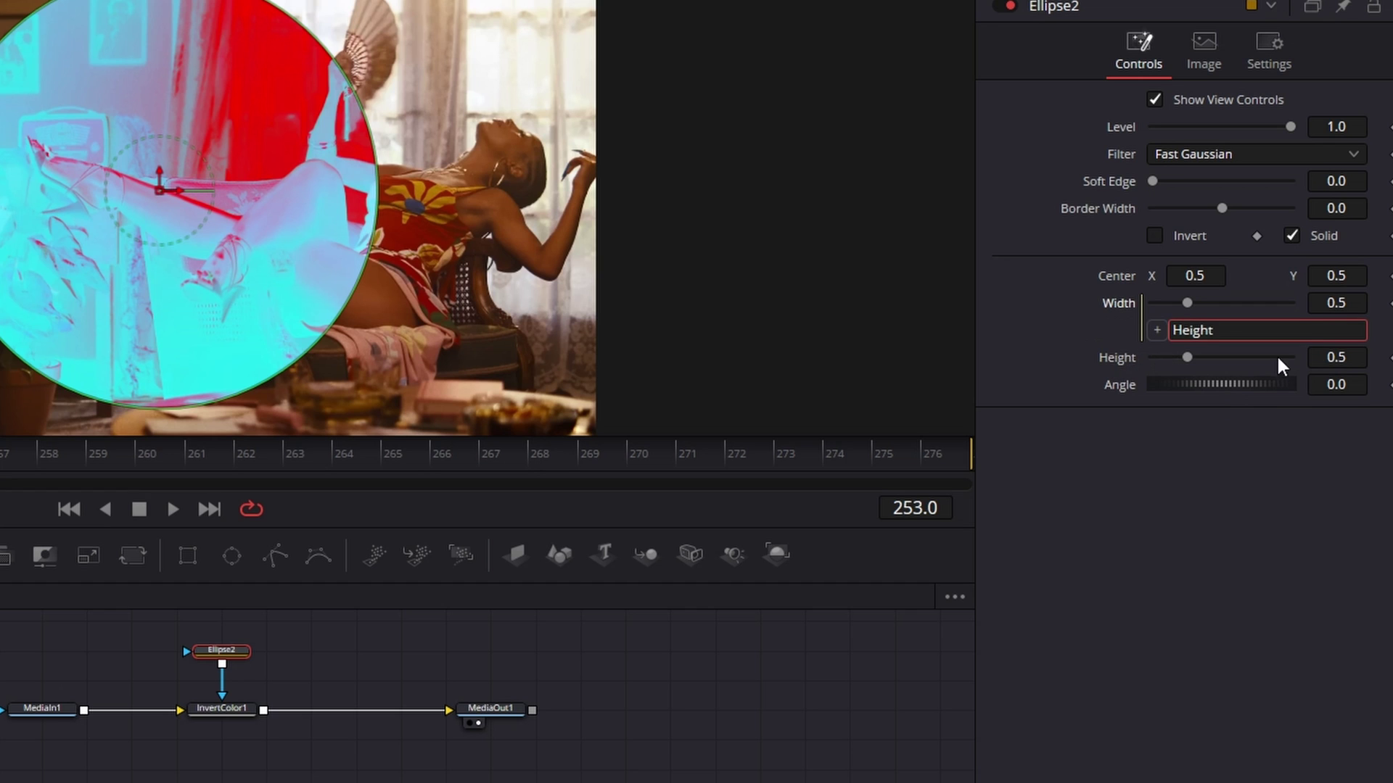
pyautogui.press('Tab')
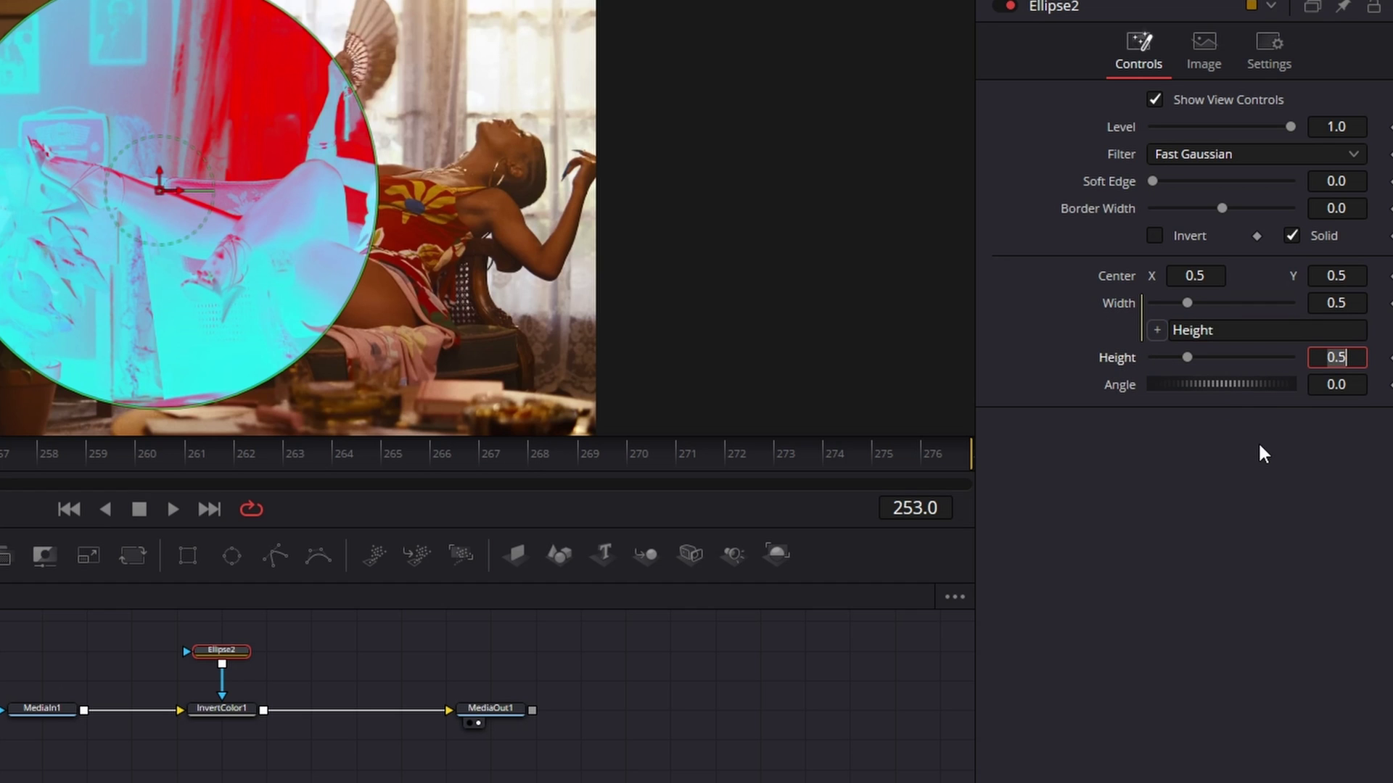
pyautogui.press('Return')
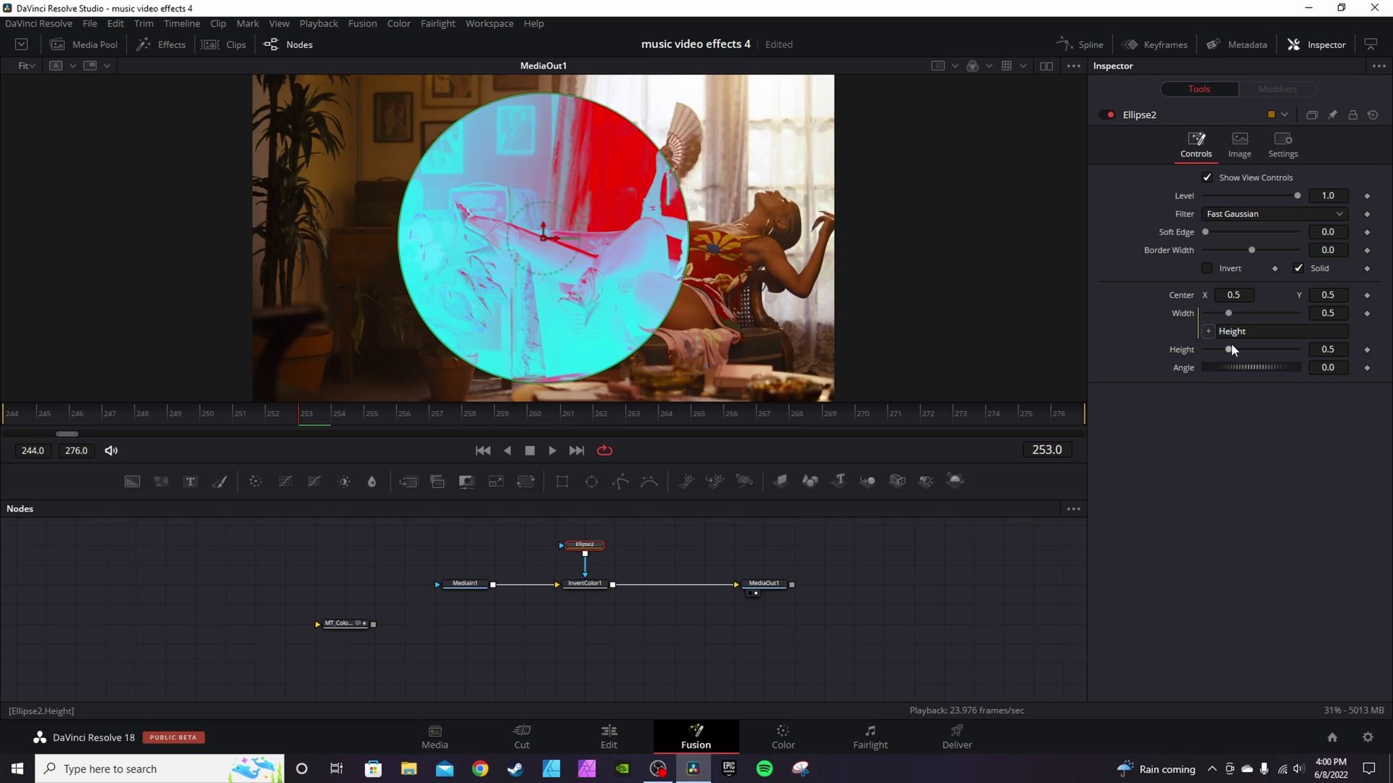
# - Keyframe the ellipse size at 0 at frame 244, about 0.96 at 257, and 0 at 270
pyautogui.moveTo(1229, 351); pyautogui.dragTo(1196, 352)
pyautogui.click(9, 419)
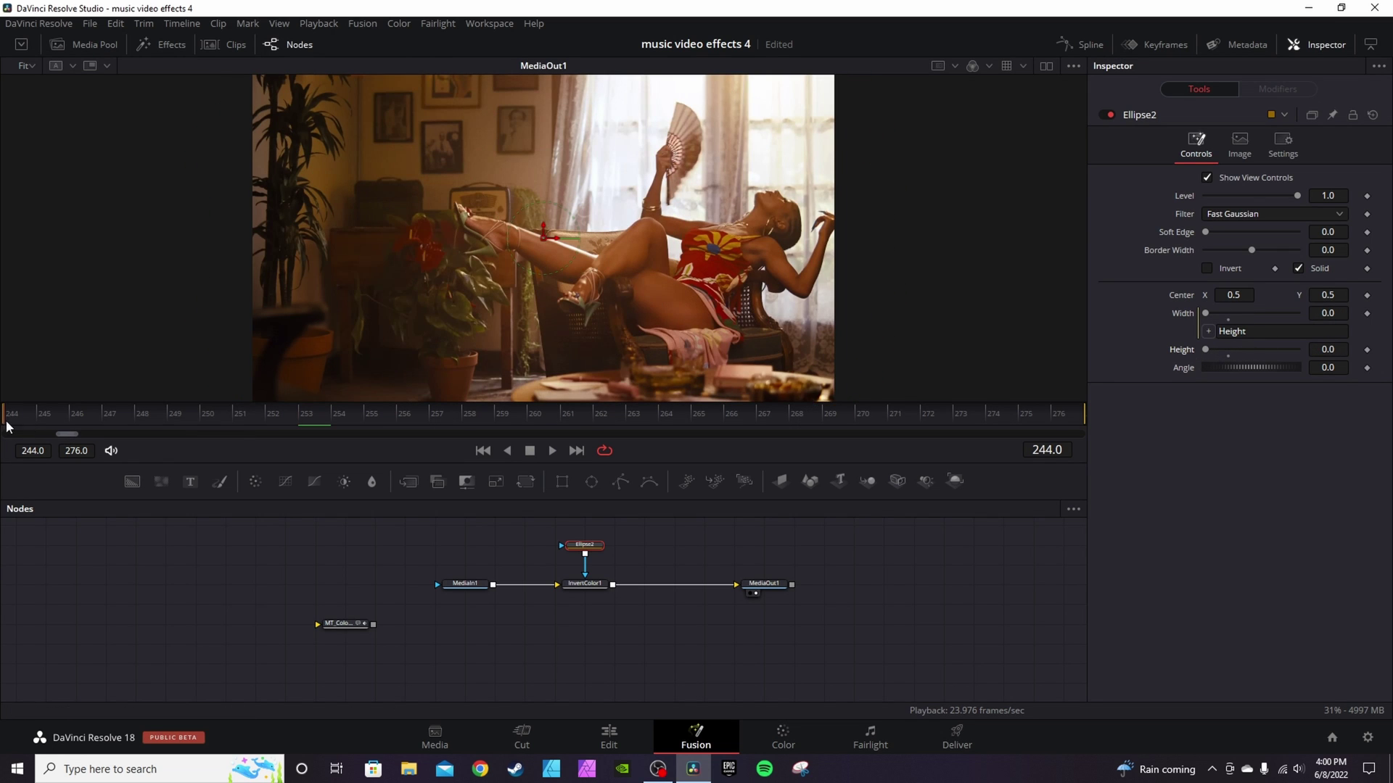
pyautogui.click(1367, 315)
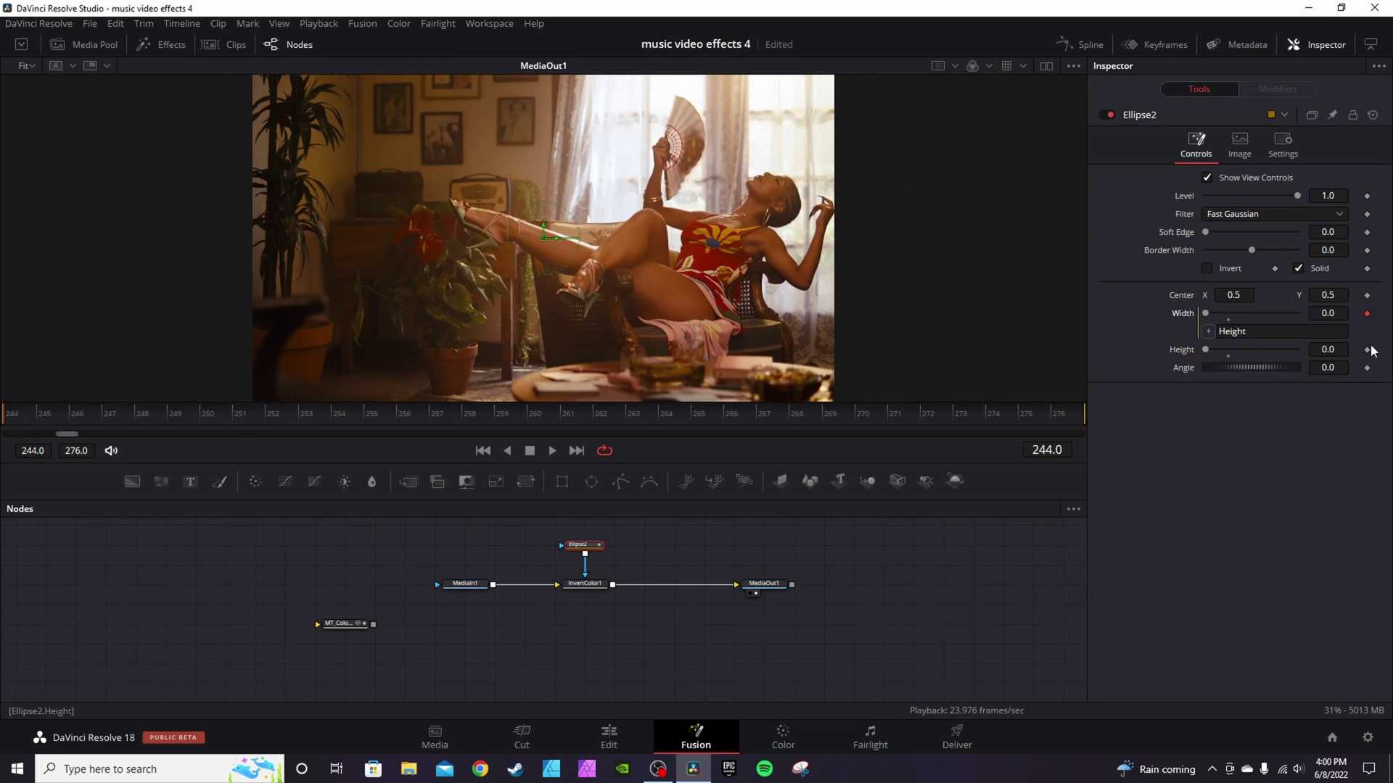
pyautogui.click(434, 420)
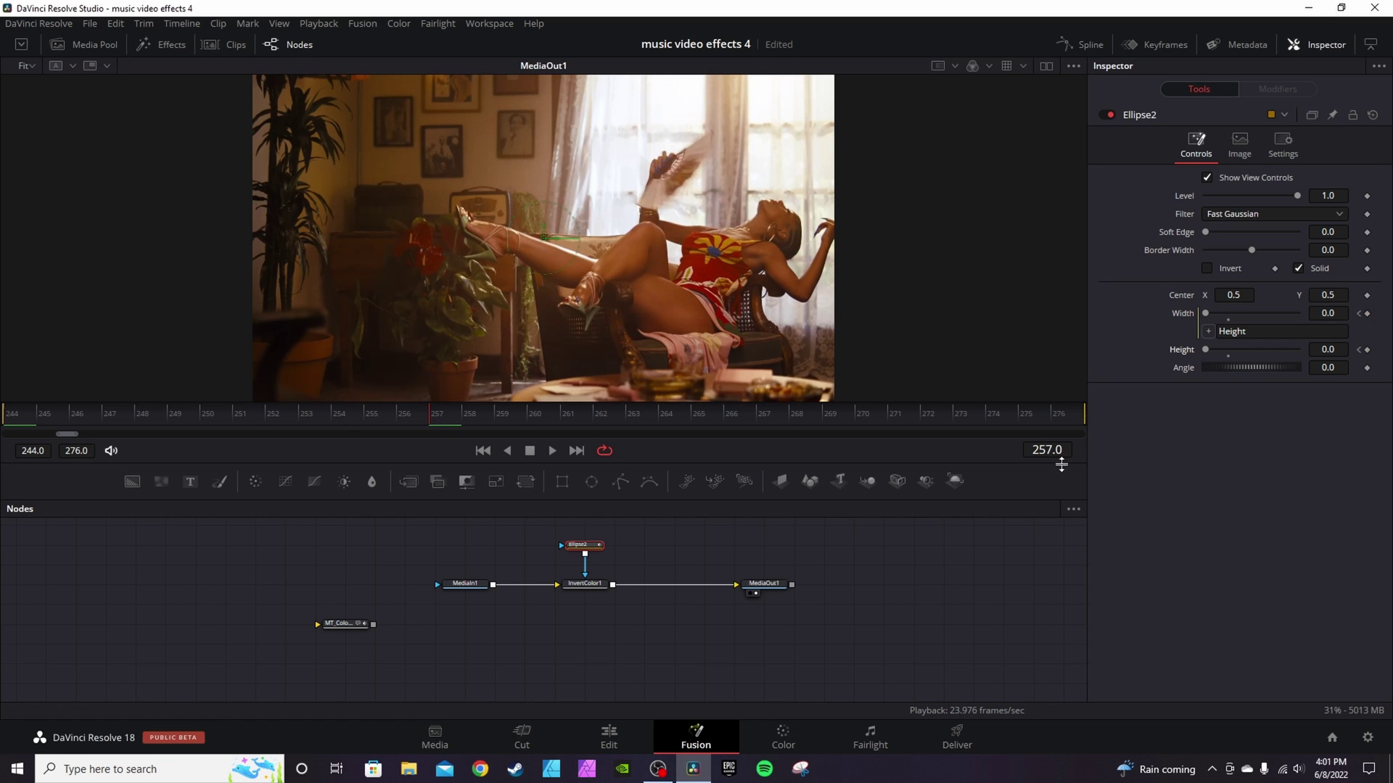
pyautogui.moveTo(1210, 355); pyautogui.dragTo(1249, 349)
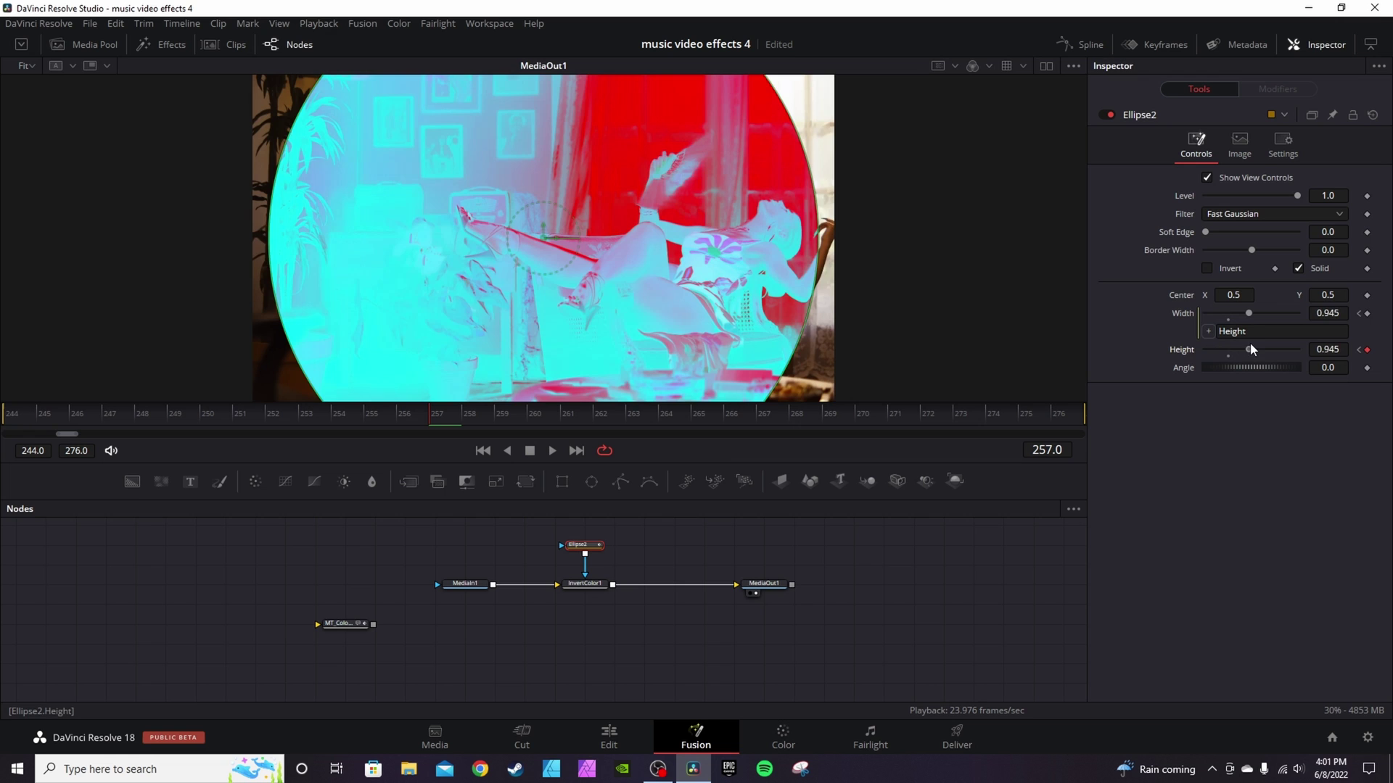
pyautogui.click(859, 424)
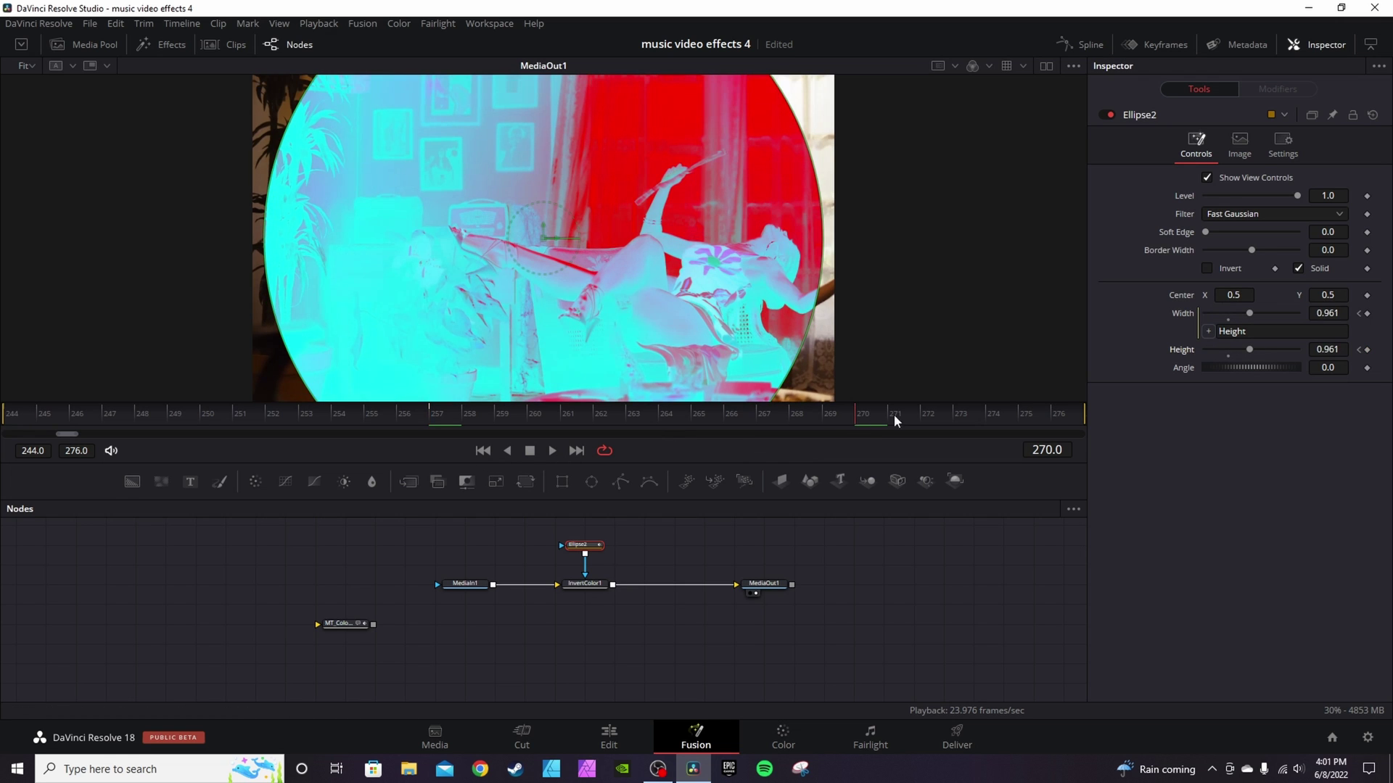
pyautogui.moveTo(1249, 354)
pyautogui.mouseDown()
pyautogui.moveTo(1206, 354)
pyautogui.moveTo(1265, 349)
pyautogui.mouseUp()
pyautogui.click(1023, 420)
pyautogui.click(11, 425)
pyautogui.press('space')
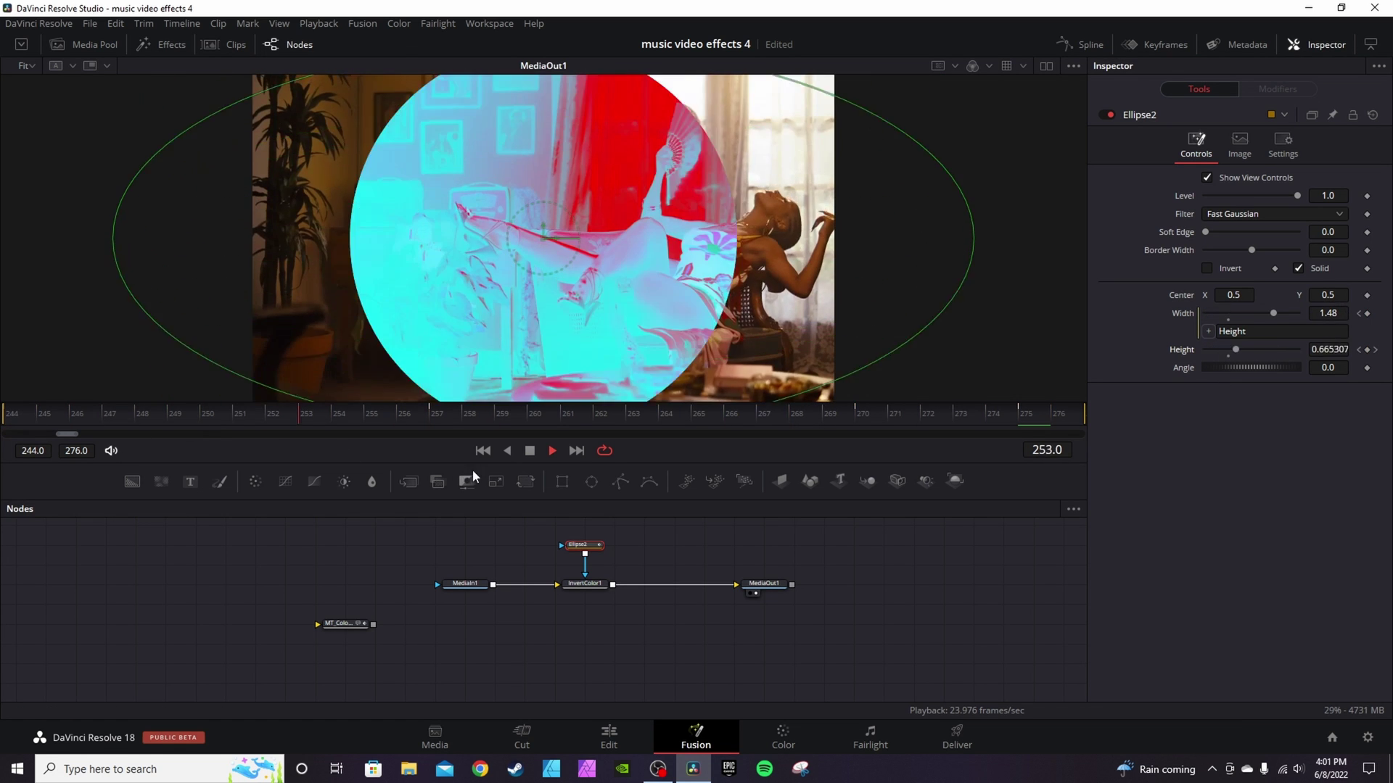
pyautogui.press('space')
# - Soften the ellipse edge to 0.0205 and add a border, then replace it with a rectangle mask
pyautogui.moveTo(1206, 232); pyautogui.dragTo(1214, 231)
pyautogui.press('space')
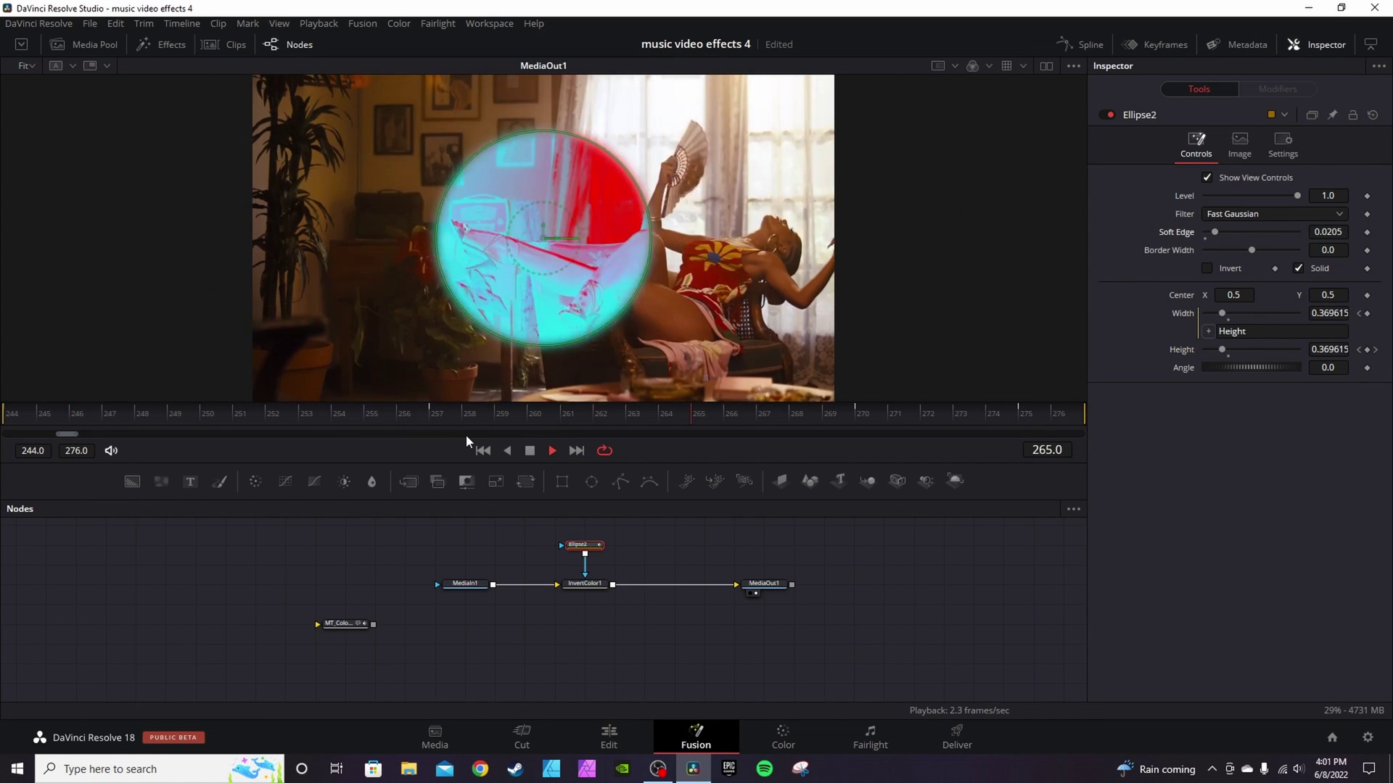
pyautogui.press('space')
pyautogui.moveTo(1252, 249); pyautogui.dragTo(1264, 253)
pyautogui.press('space')
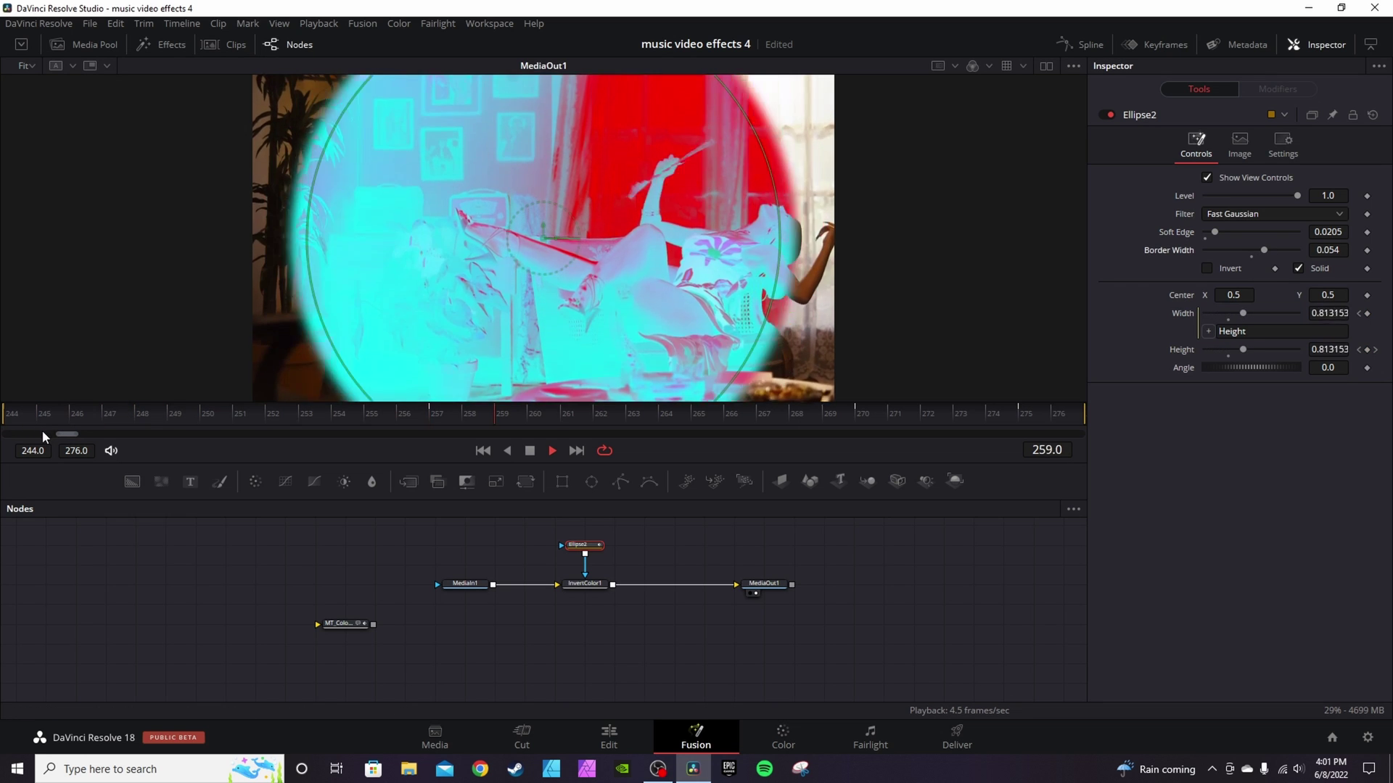
pyautogui.press('space')
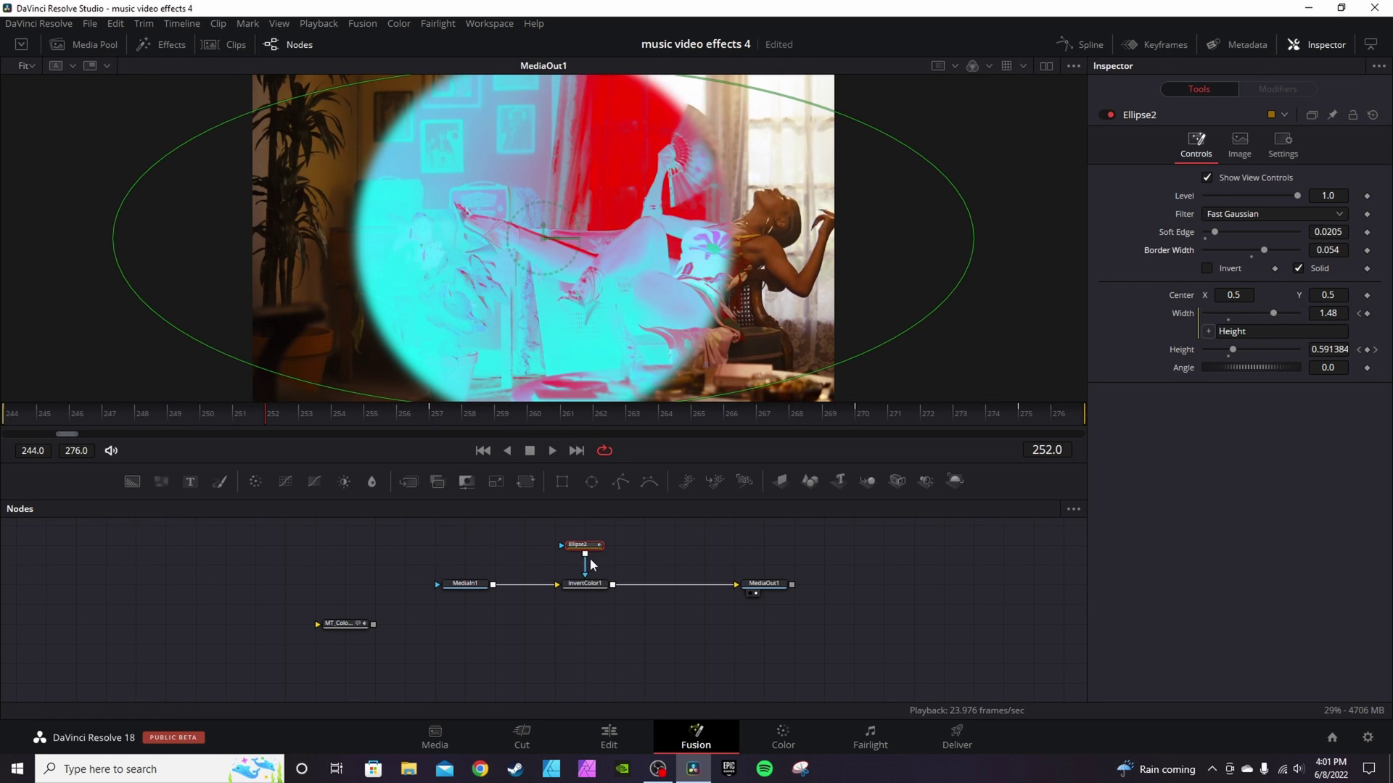
pyautogui.moveTo(585, 572); pyautogui.dragTo(913, 564)
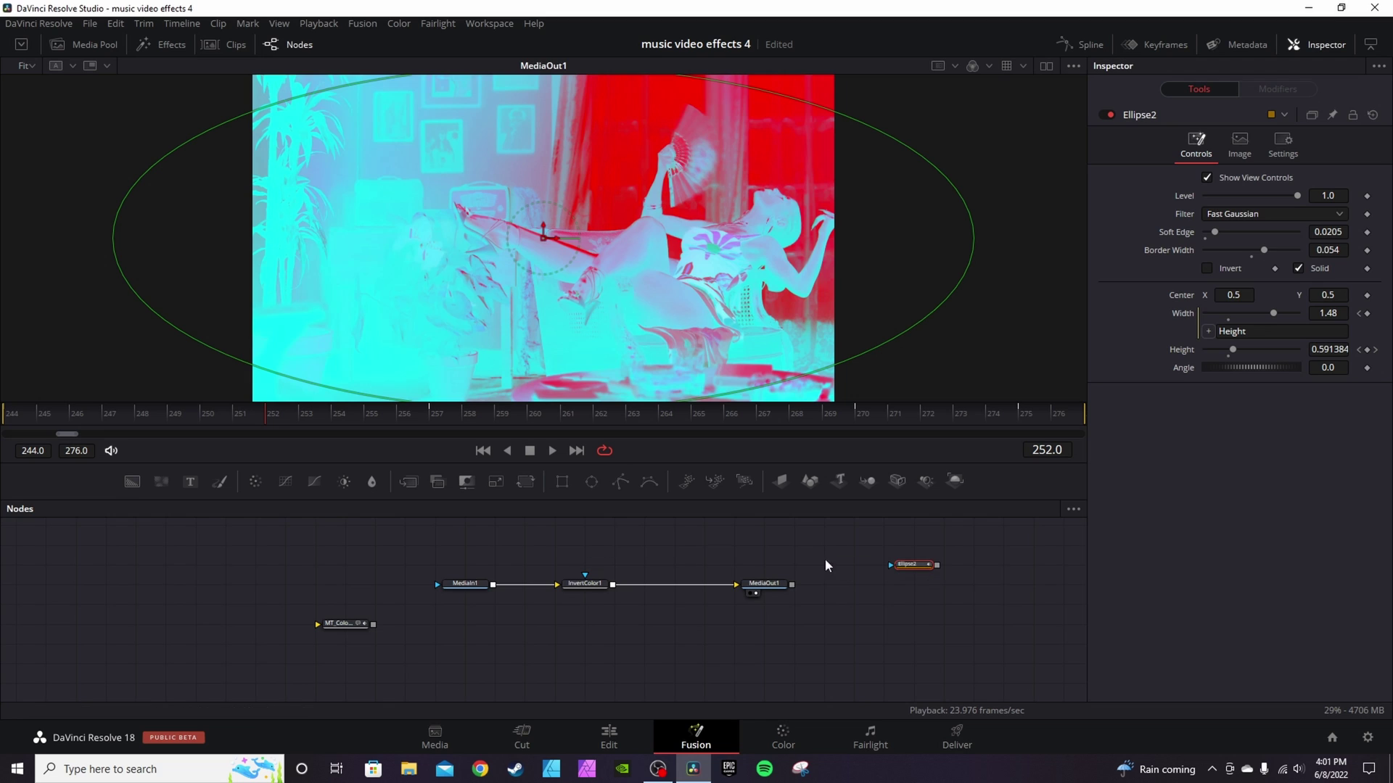
pyautogui.click(562, 481)
# - Connect Rectangle2 to InvertColor1's mask, widen it across the frame, and keyframe its Center at frame 244
pyautogui.moveTo(613, 544); pyautogui.dragTo(584, 593)
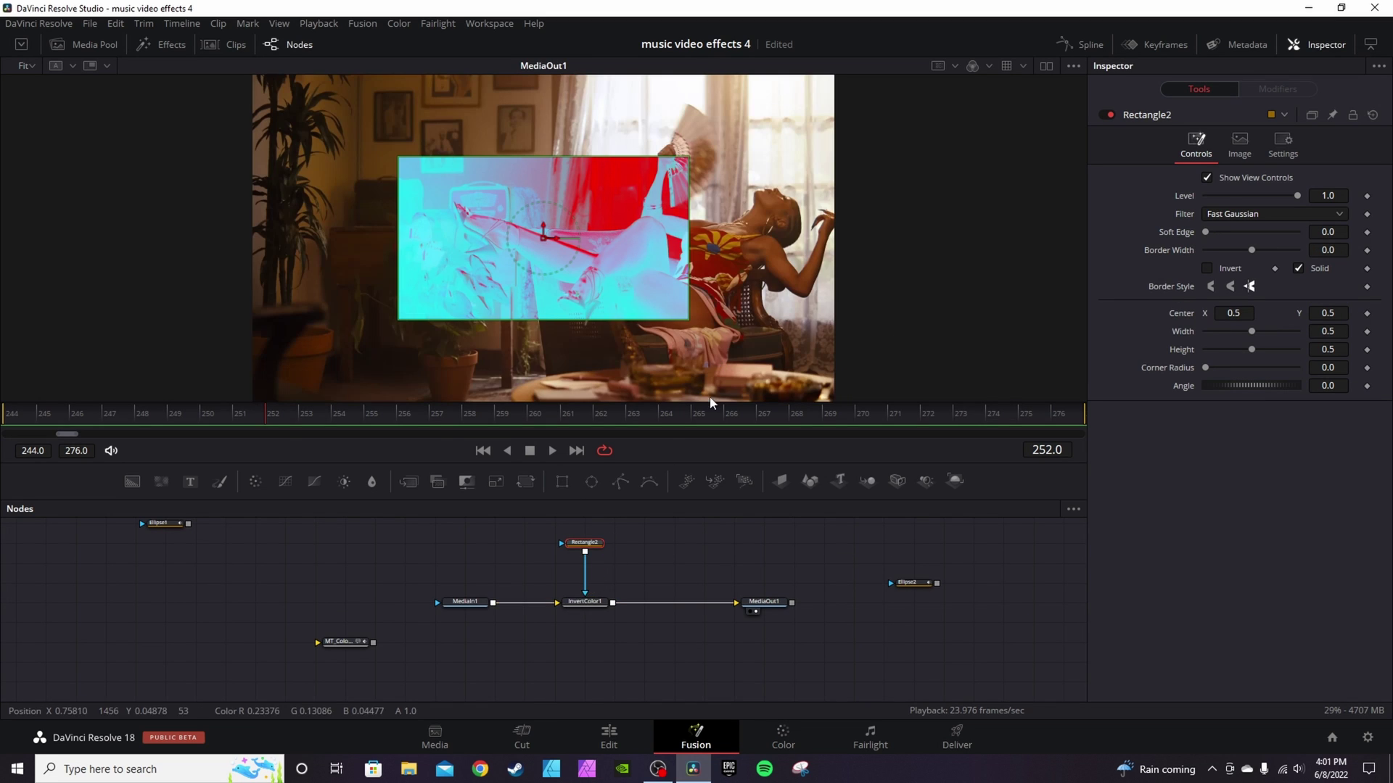
pyautogui.moveTo(1256, 332); pyautogui.dragTo(1307, 328)
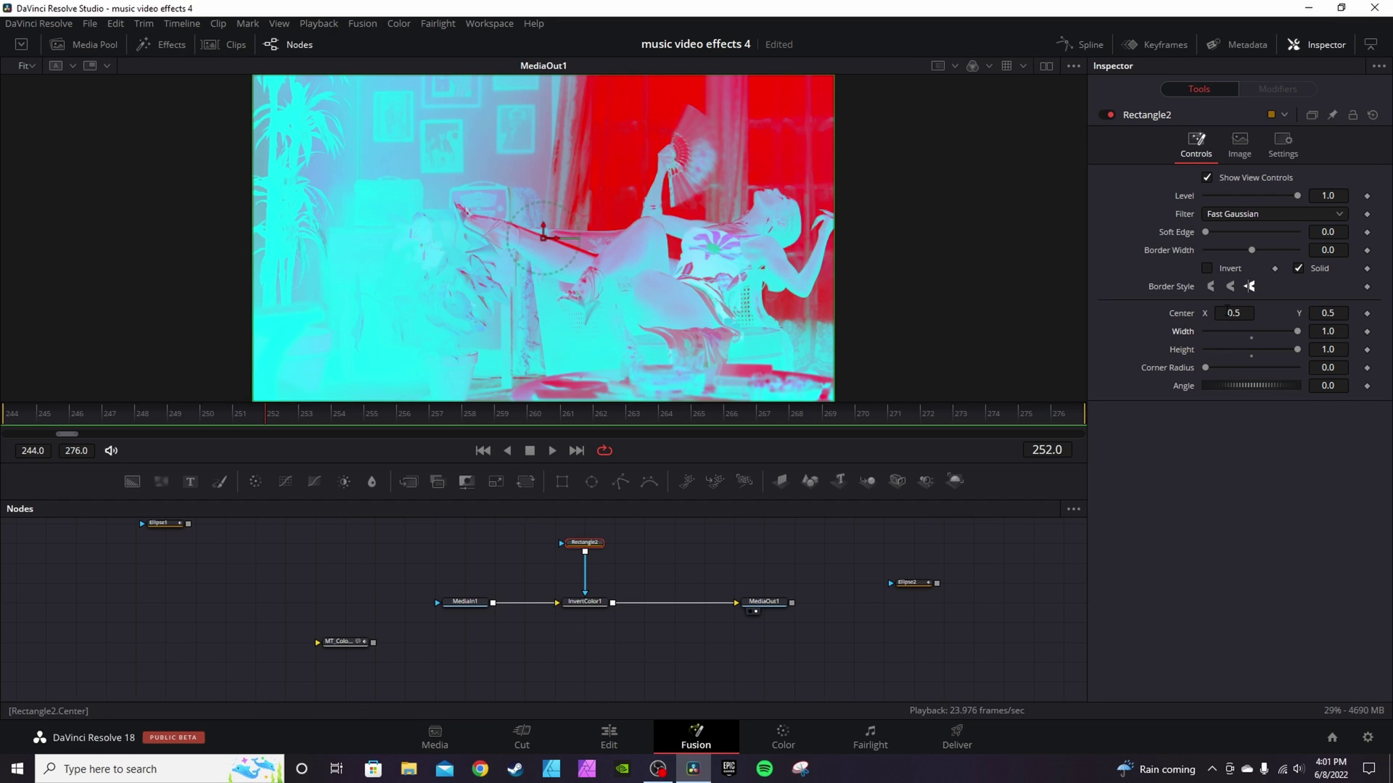
pyautogui.click(33, 418)
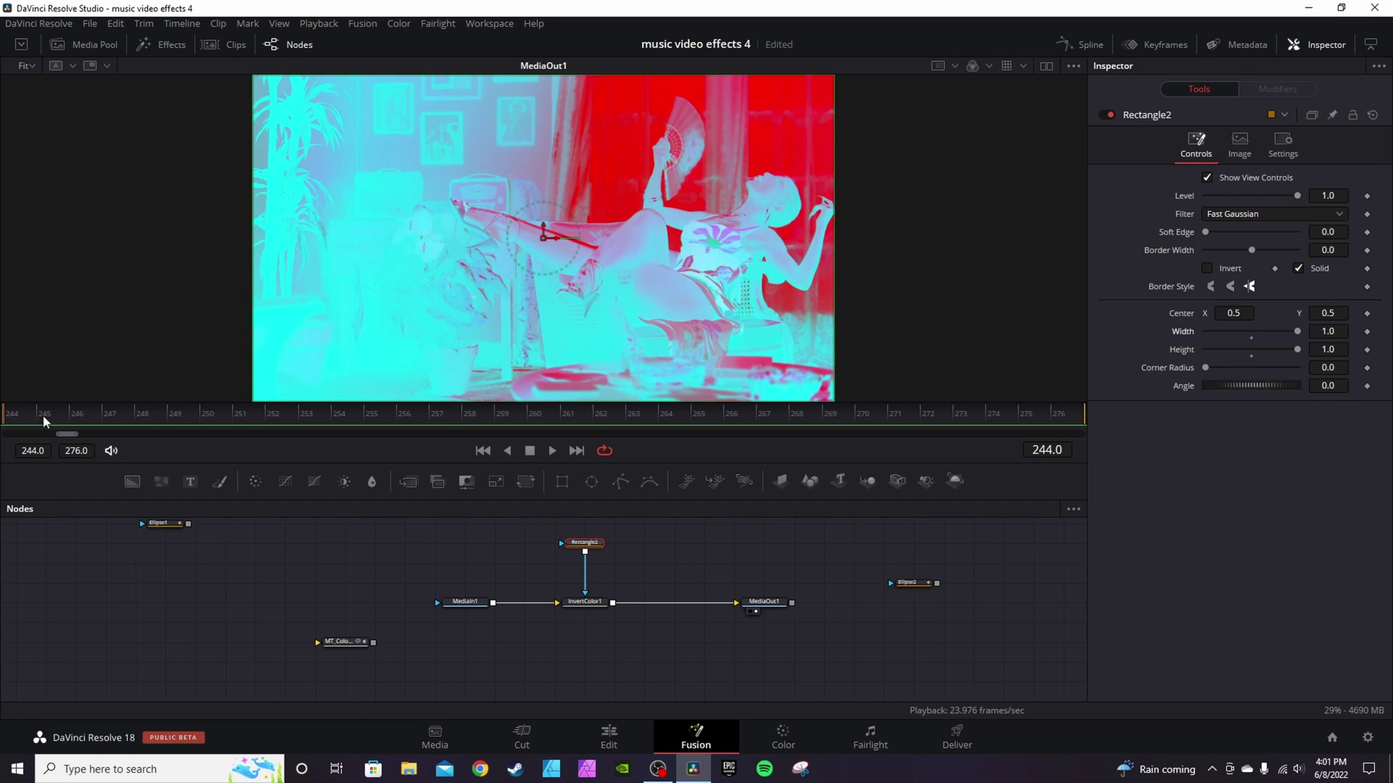
pyautogui.click(1367, 314)
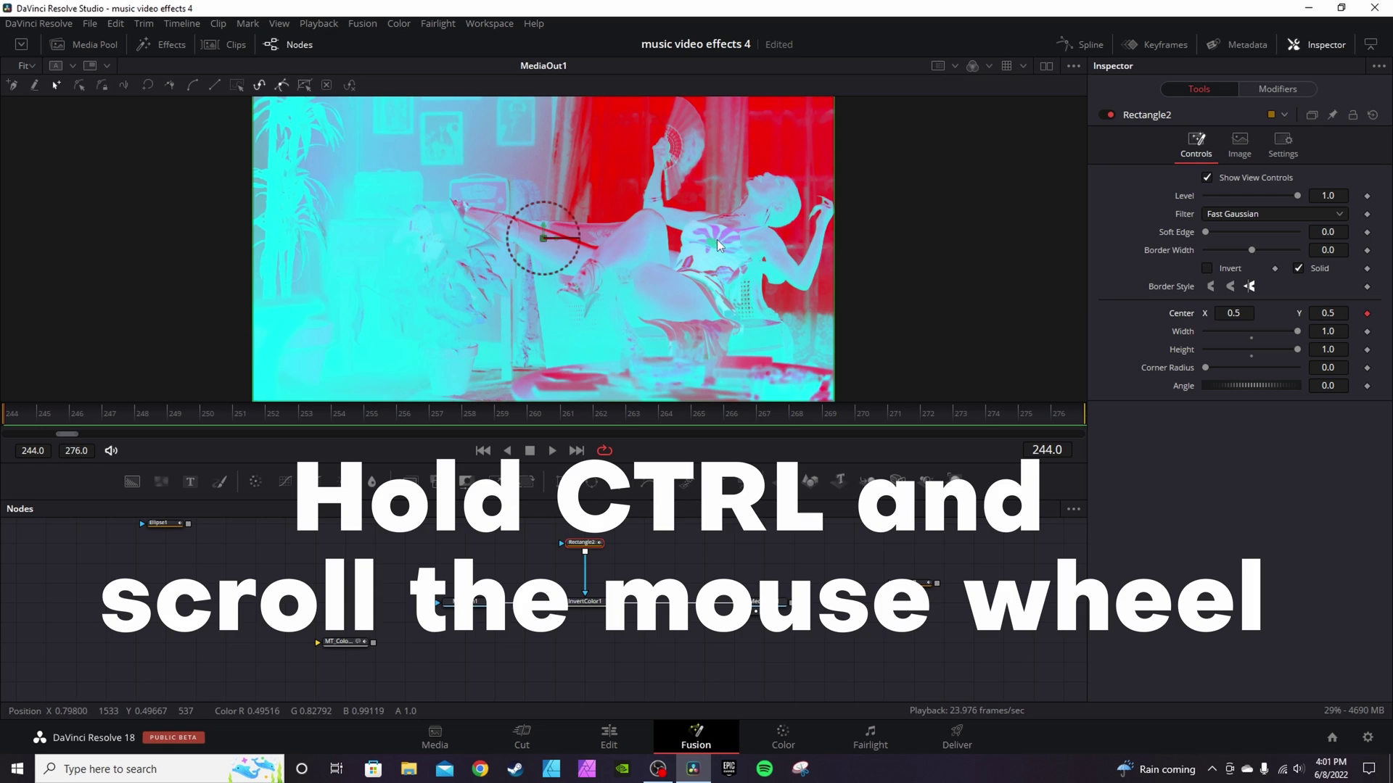
# - Move the rectangle off-frame at the end frame, set a Center key, and preview the slide
pyautogui.scroll(-3, 667, 207)
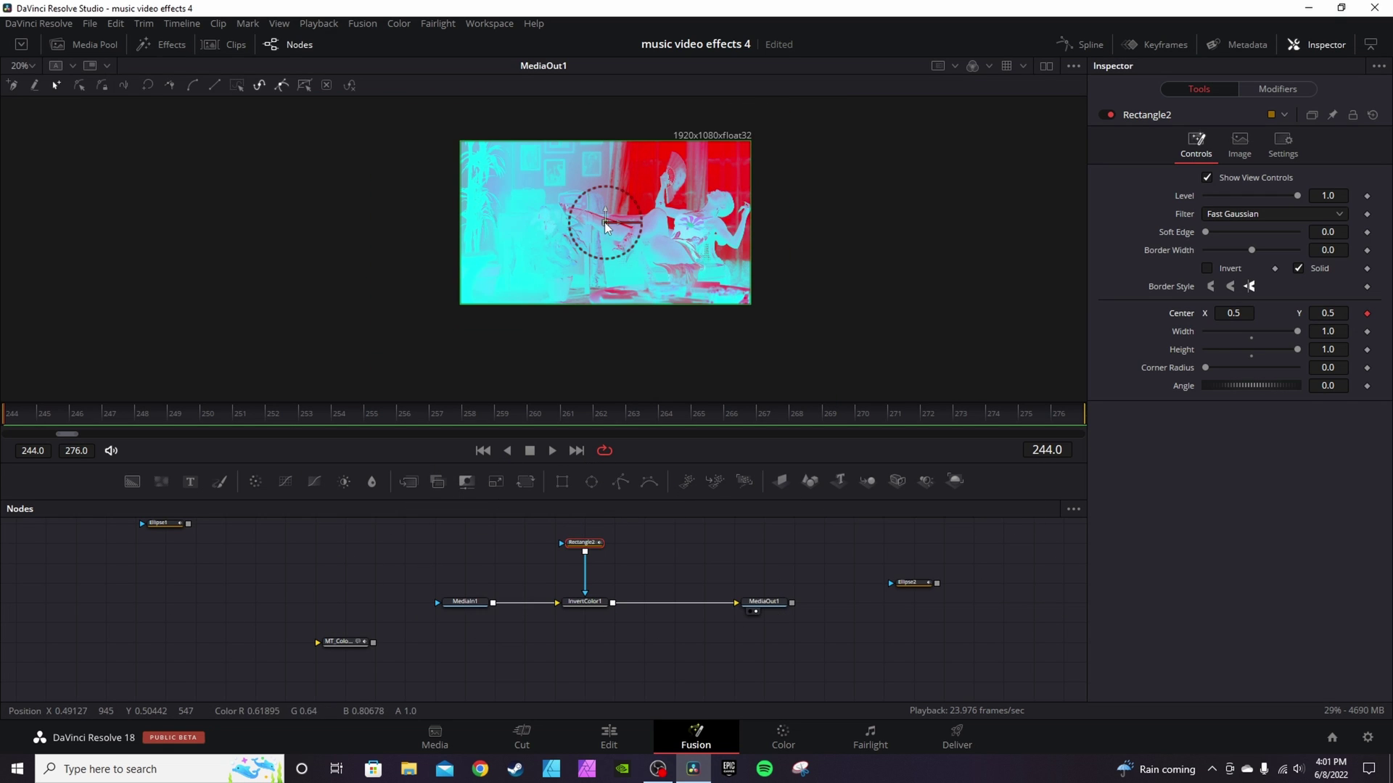
pyautogui.moveTo(605, 222); pyautogui.dragTo(608, 386)
pyautogui.click(300, 415)
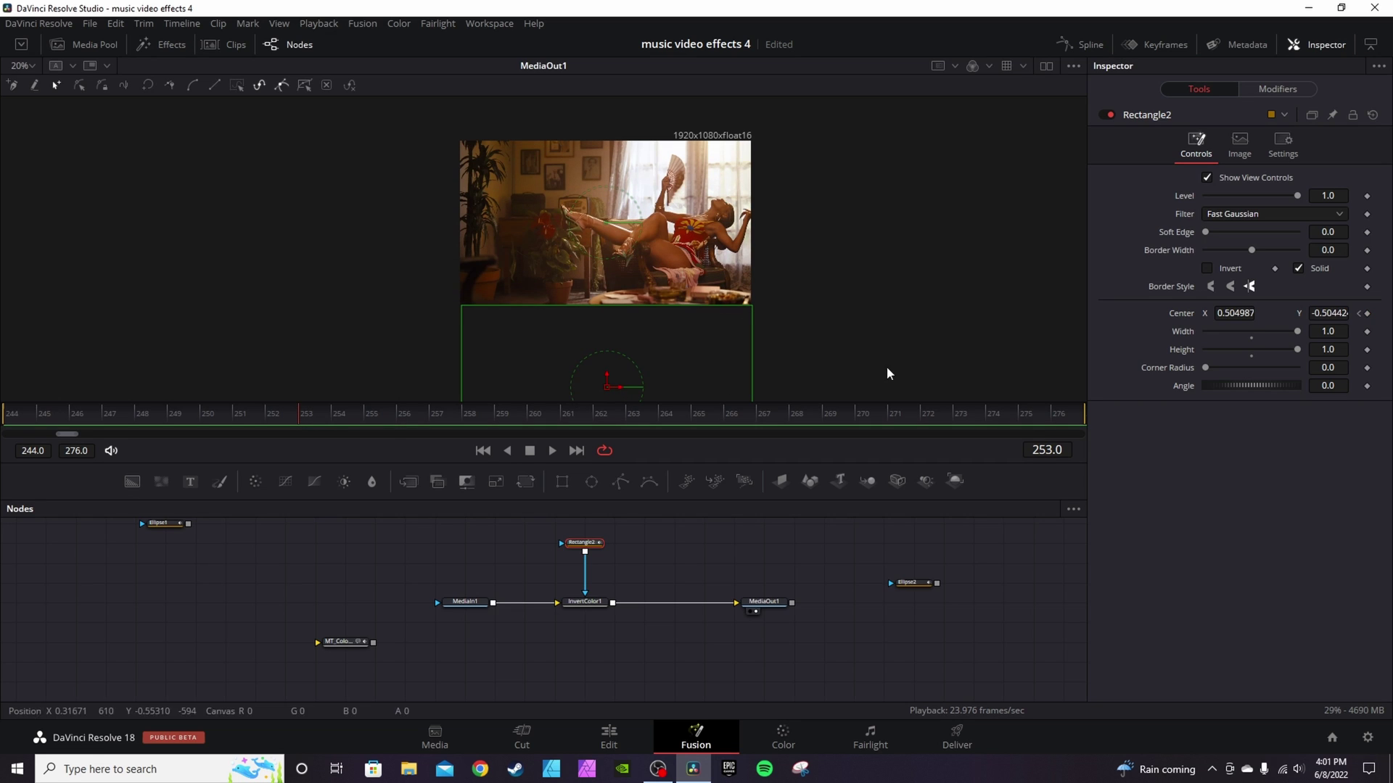
pyautogui.rightClick(1182, 318)
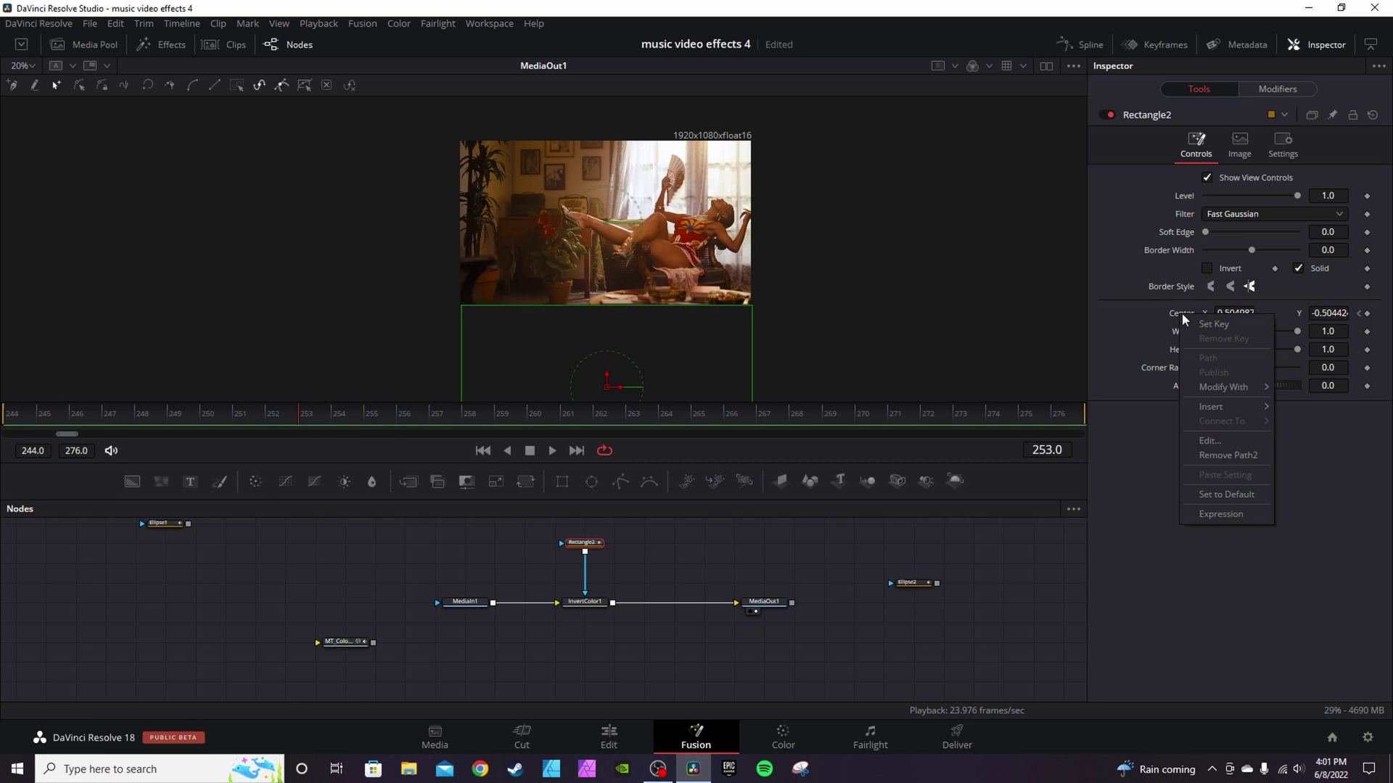
pyautogui.click(1214, 324)
pyautogui.moveTo(604, 385); pyautogui.dragTo(602, 53)
pyautogui.click(15, 414)
pyautogui.press('space')
pyautogui.press('space')
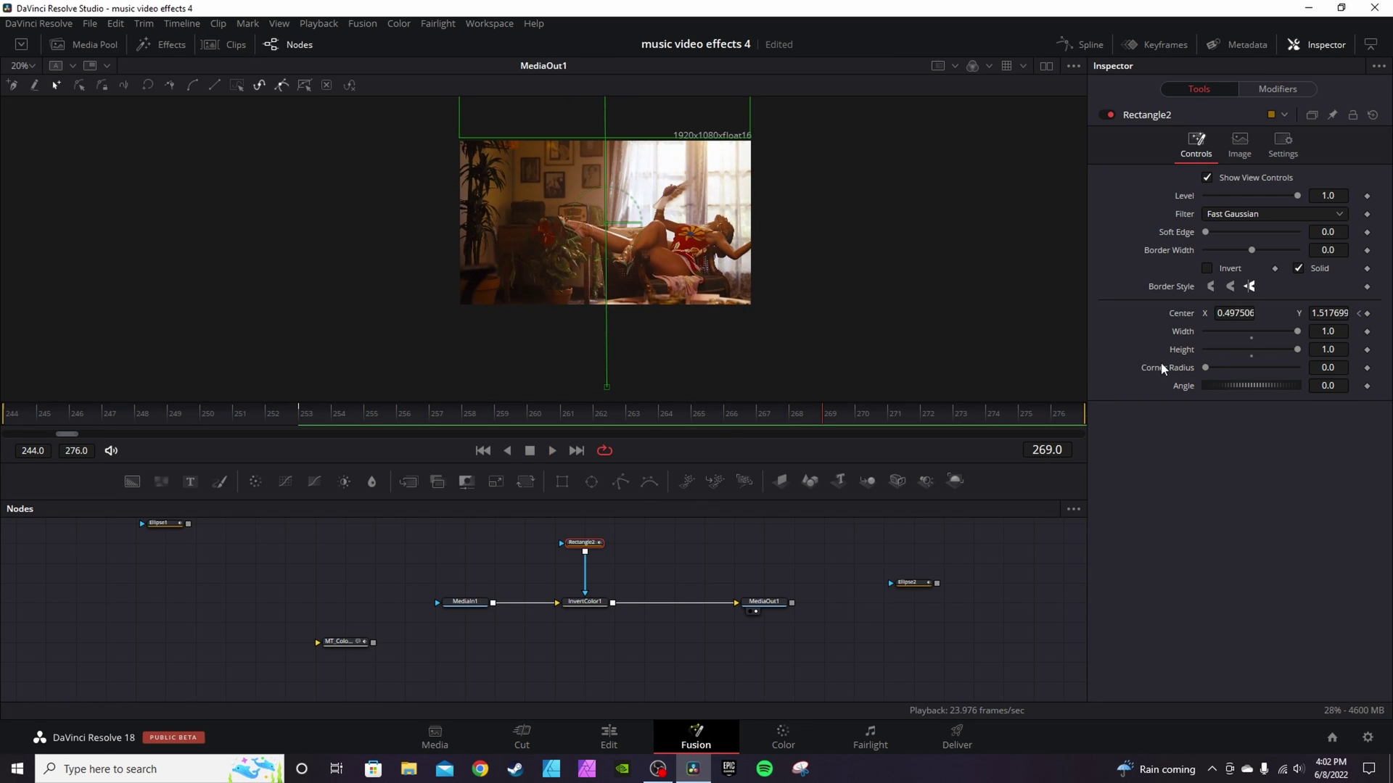
# - Smooth both keyframes of Rectangle2's Displacement curve in the Spline editor
pyautogui.click(1083, 48)
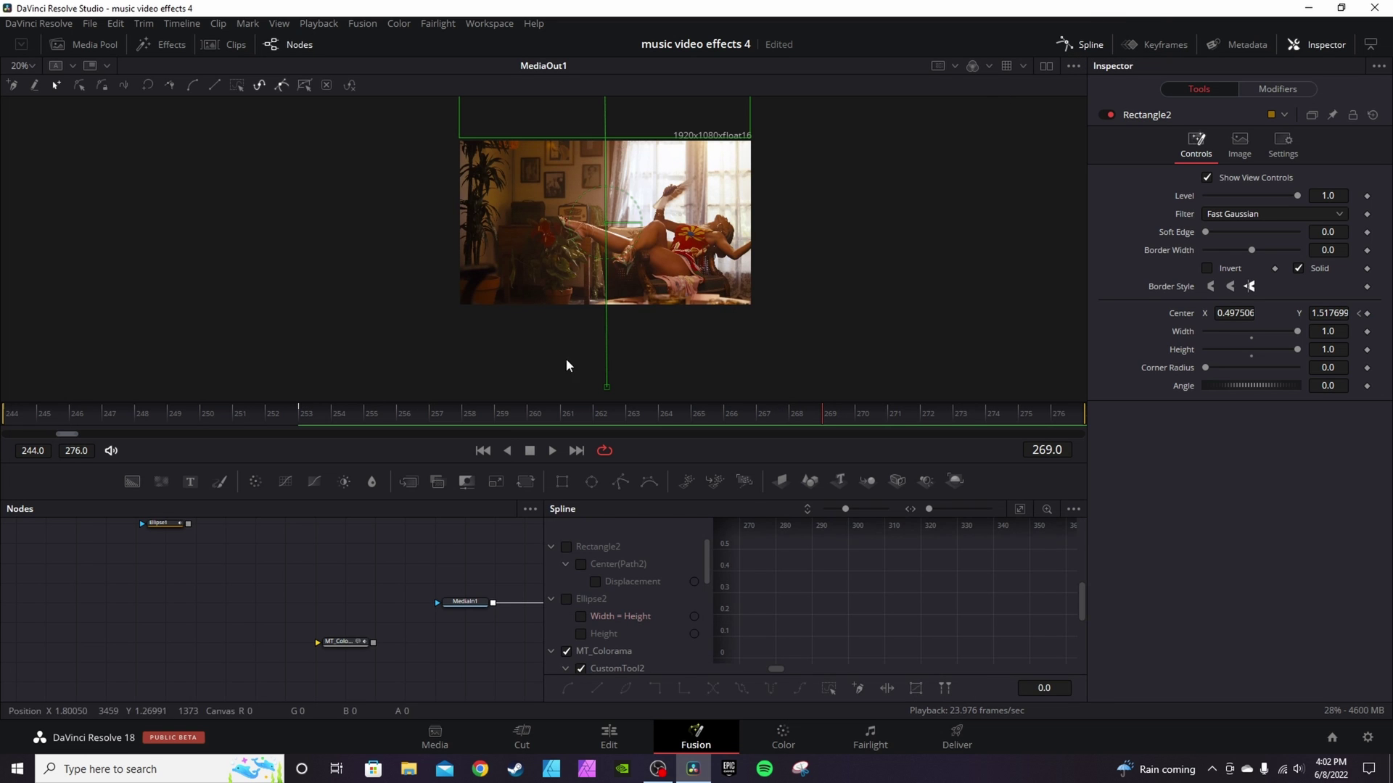
pyautogui.click(567, 547)
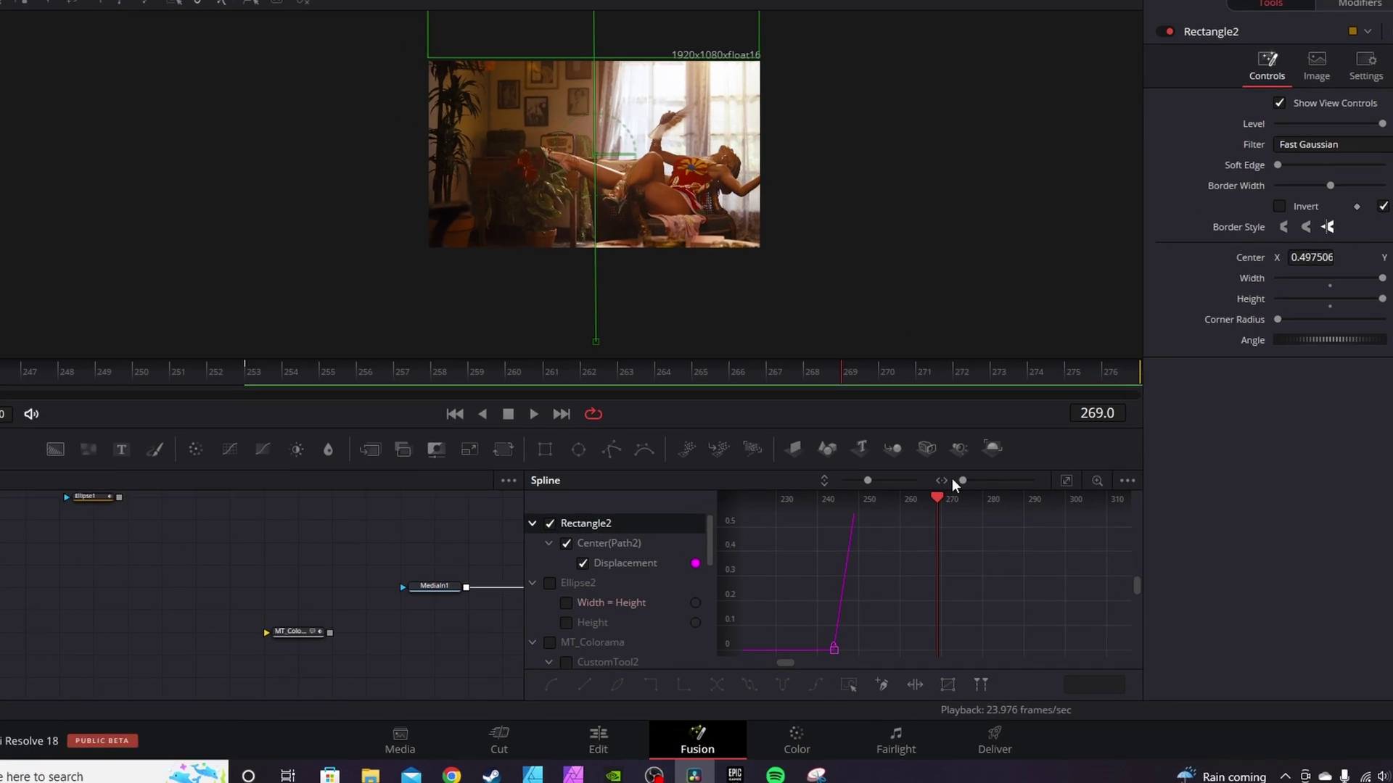
pyautogui.click(1019, 509)
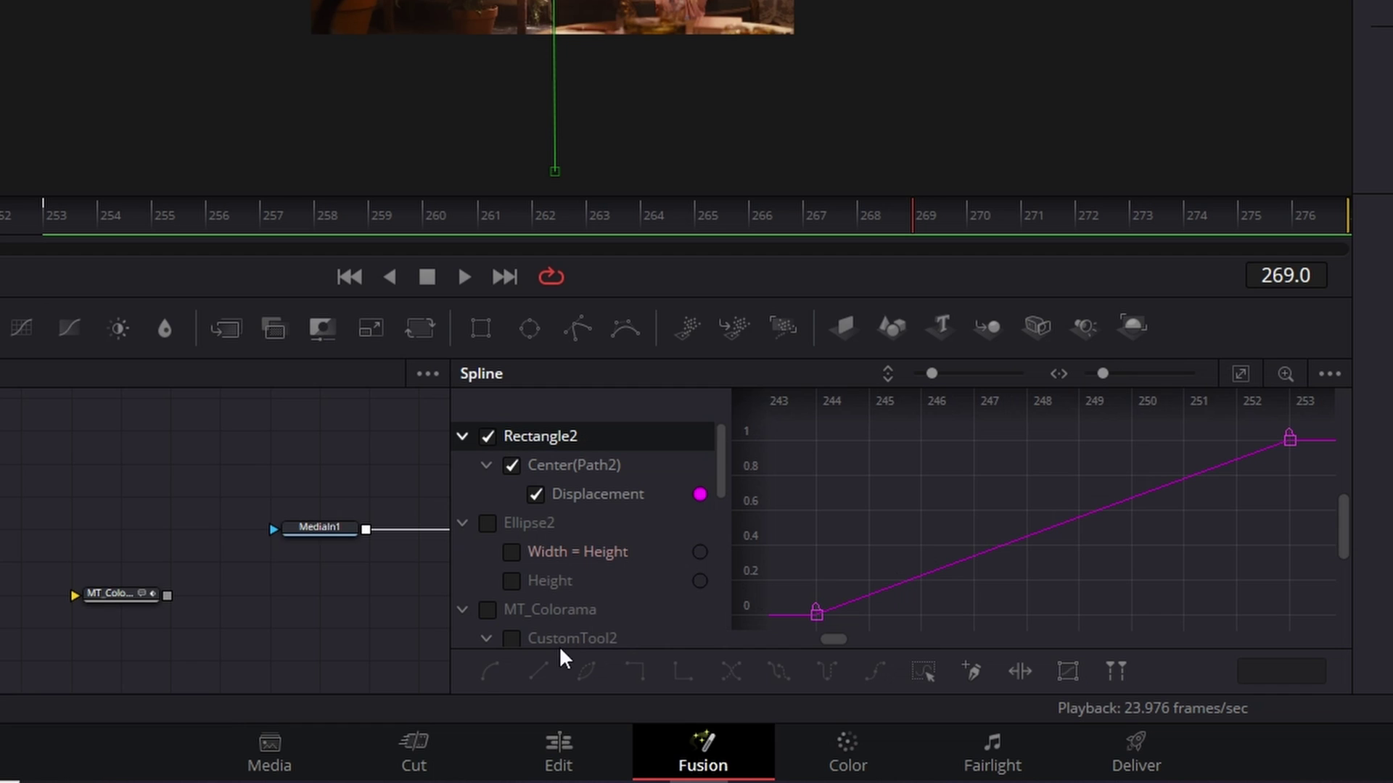
pyautogui.click(922, 675)
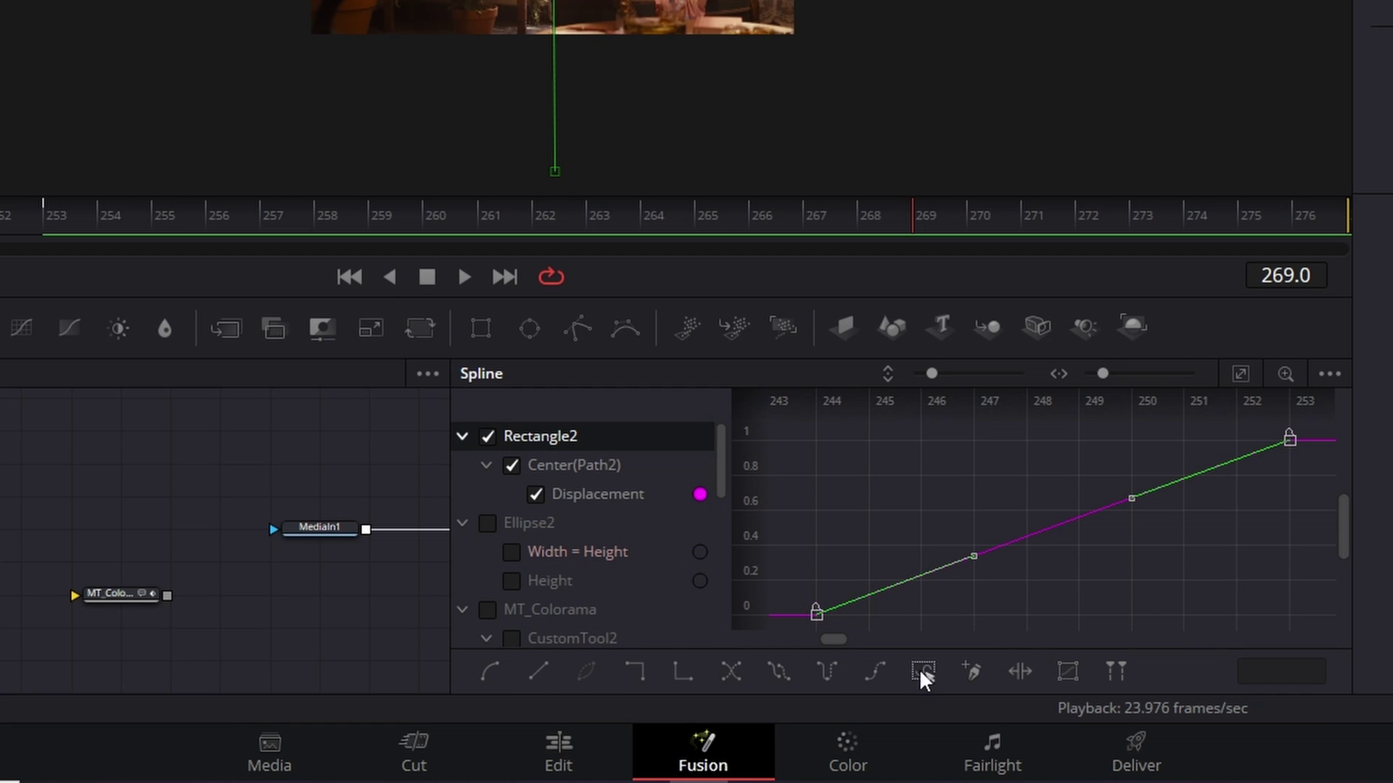
pyautogui.click(489, 673)
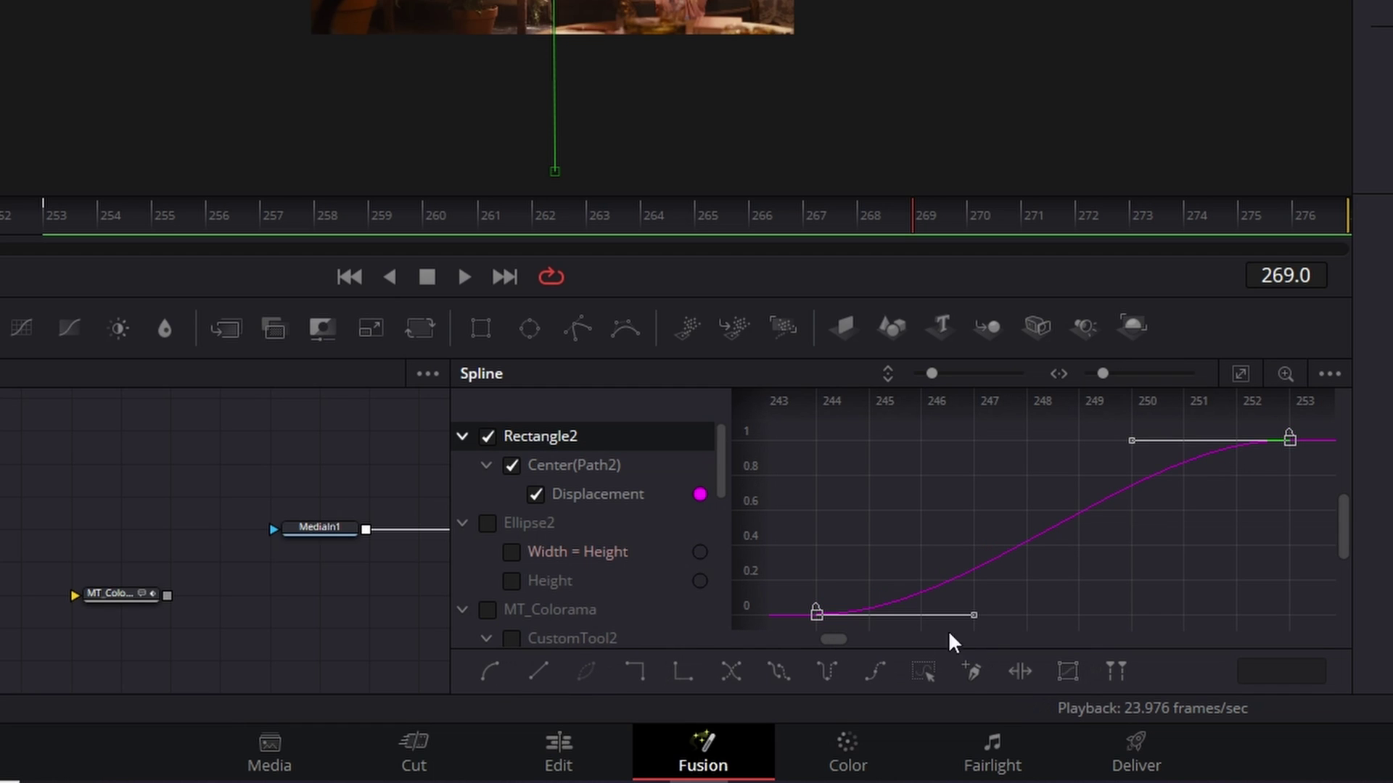
# - Time-stretch the curve so the end keyframe lands near frame 265
pyautogui.click(1018, 684)
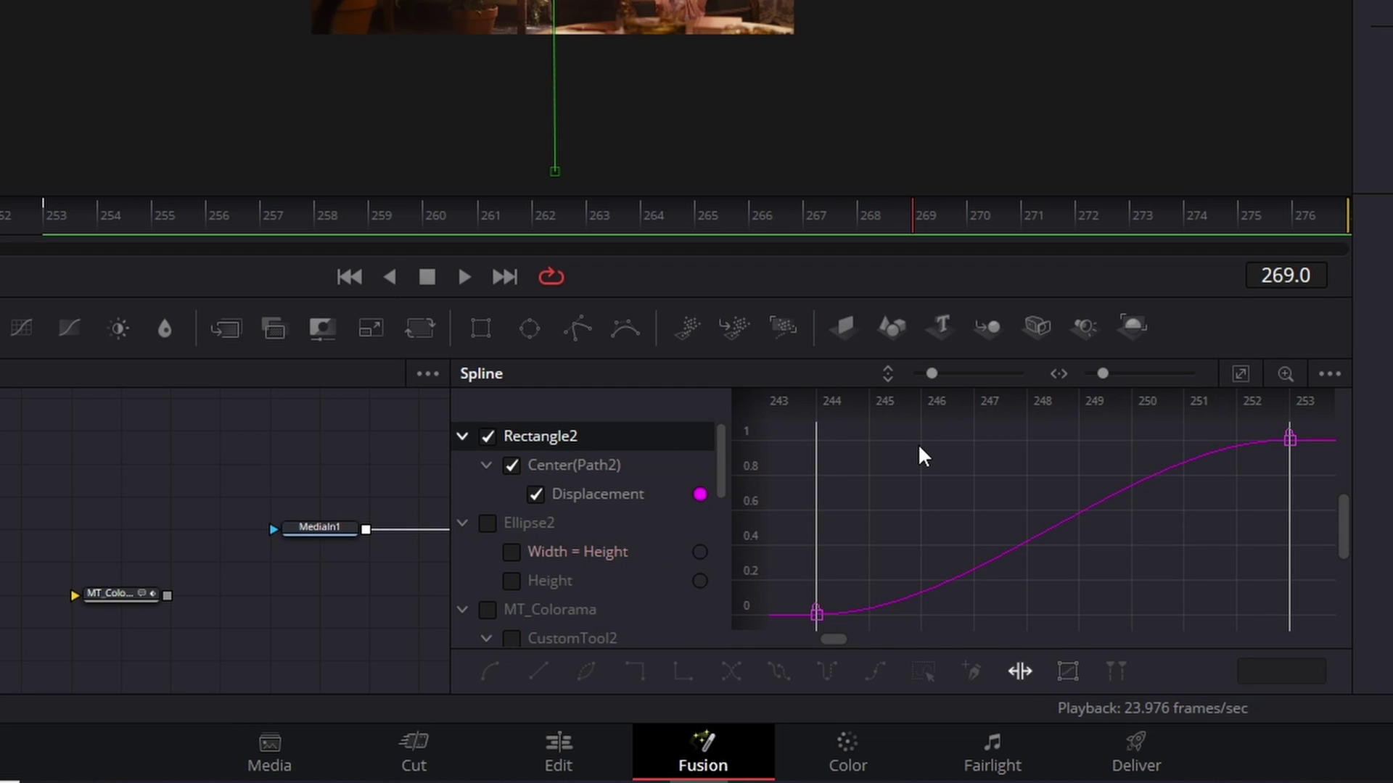
pyautogui.press('F4')
pyautogui.moveTo(401, 502); pyautogui.dragTo(1084, 512)
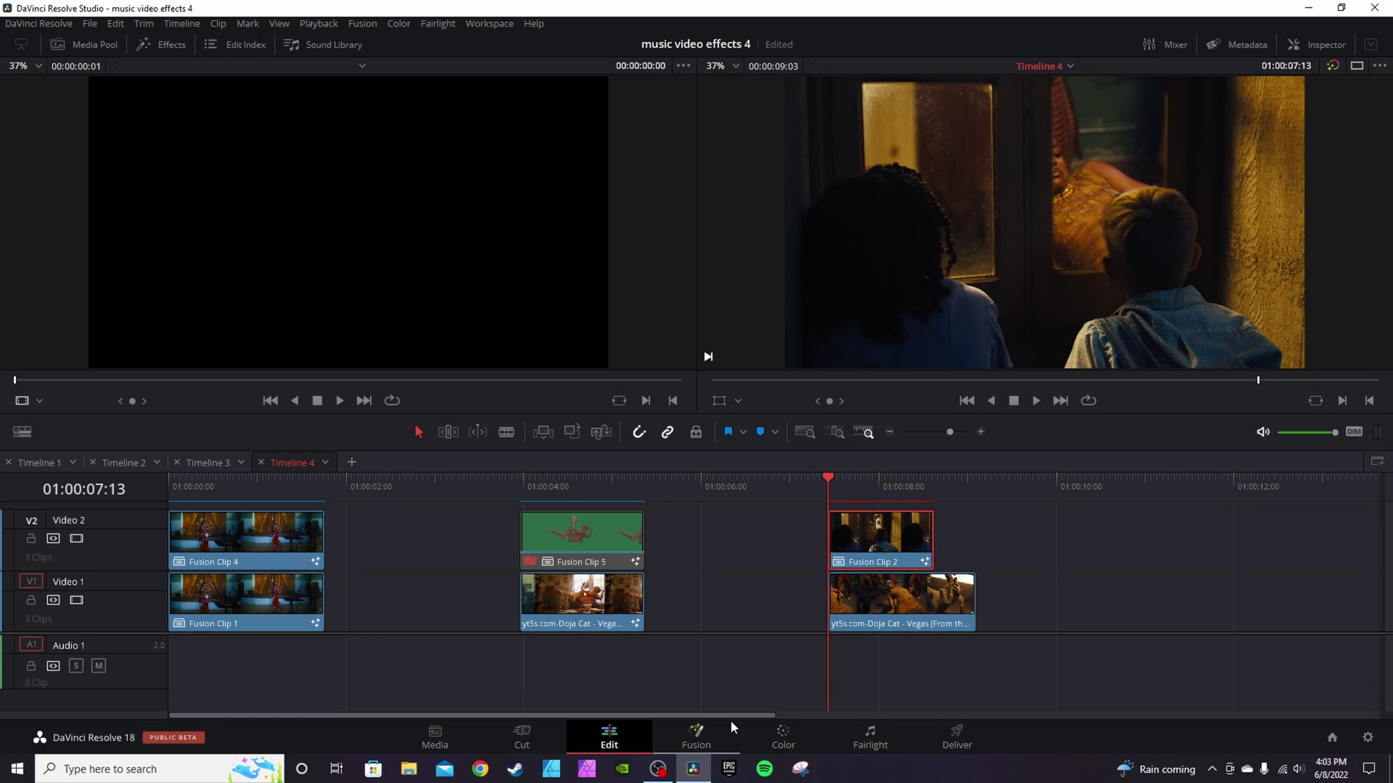
# - Scrub and play the edit, then open Fusion Clip 2 on the Fusion page
pyautogui.moveTo(825, 474)
pyautogui.mouseDown()
pyautogui.moveTo(895, 481)
pyautogui.moveTo(835, 481)
pyautogui.mouseUp()
pyautogui.press('space')
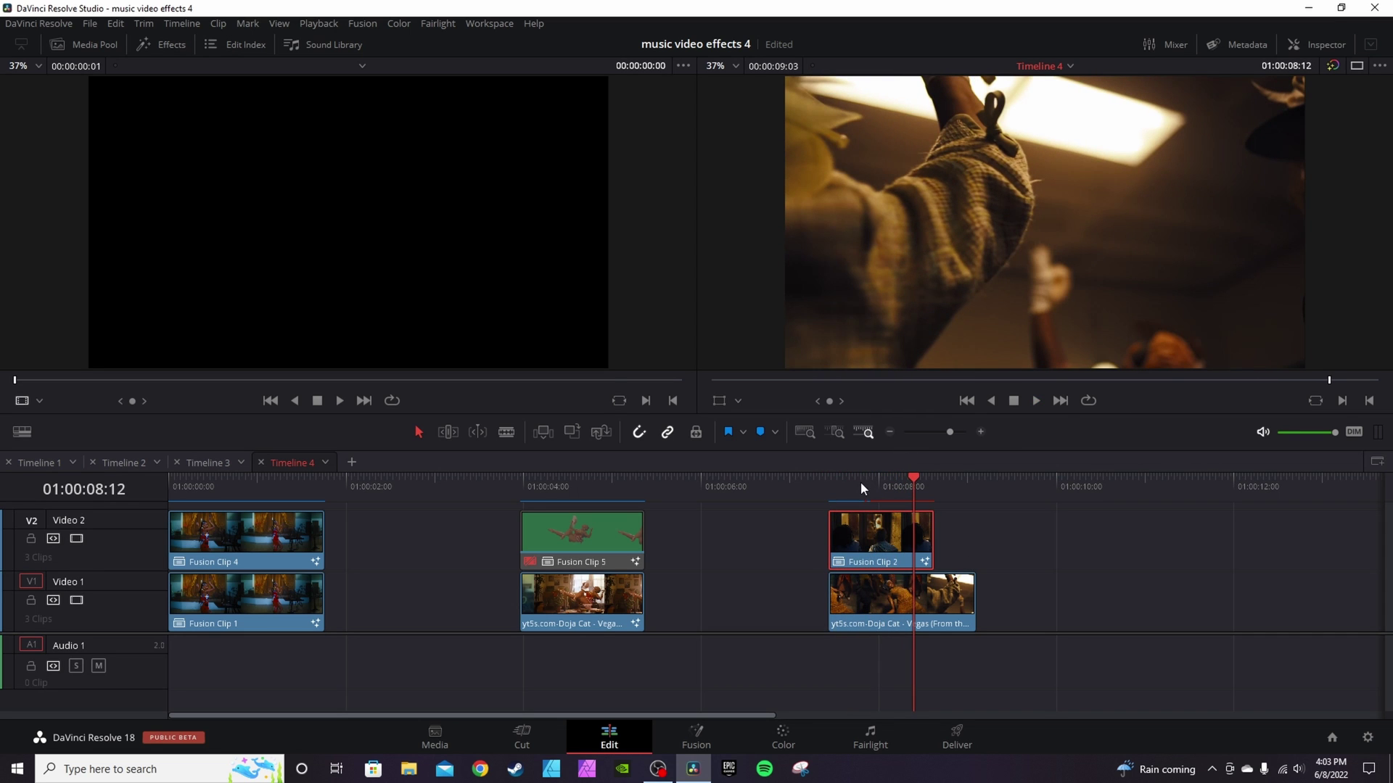
pyautogui.click(691, 744)
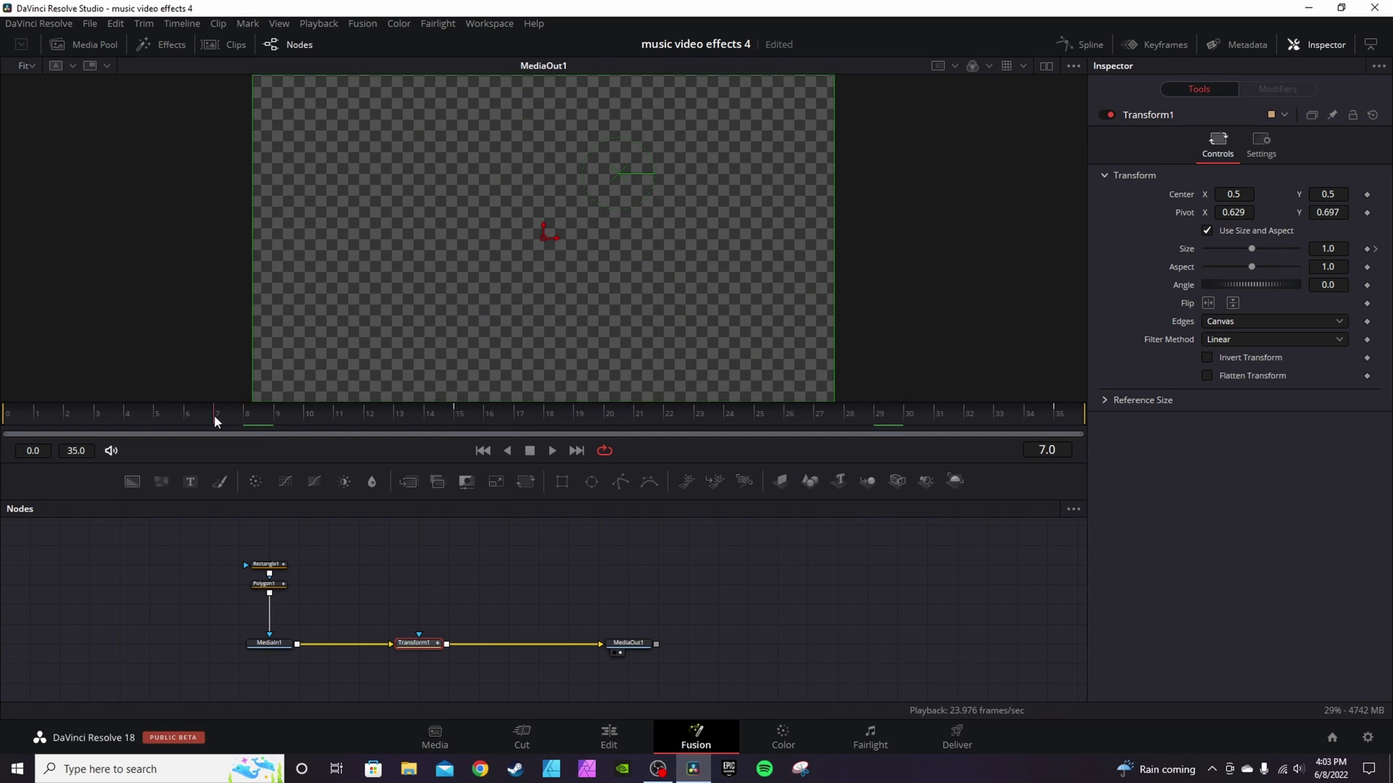
# - Place Transform1's pivot inside the window opening and scrub to preview the zoom pushing in
pyautogui.moveTo(215, 415); pyautogui.dragTo(155, 413)
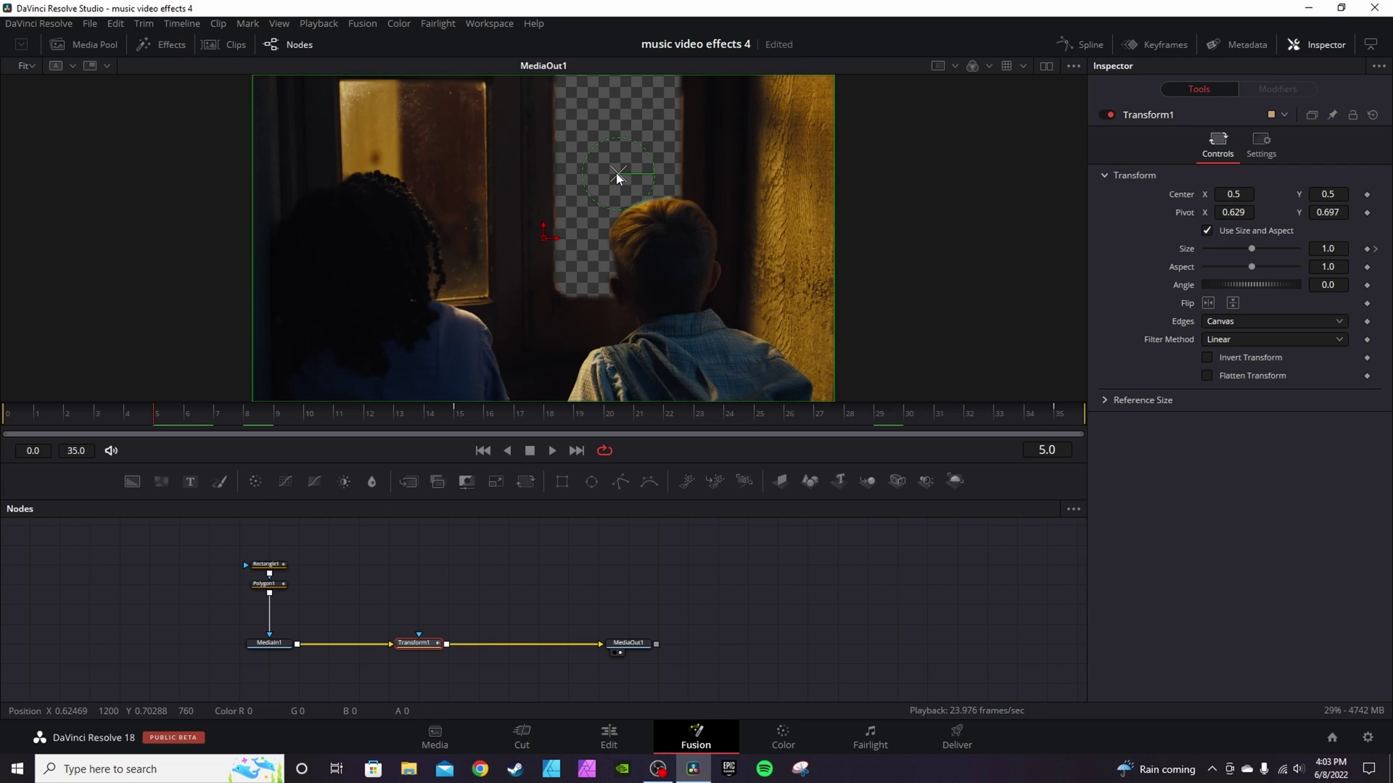
pyautogui.moveTo(616, 176); pyautogui.dragTo(541, 240)
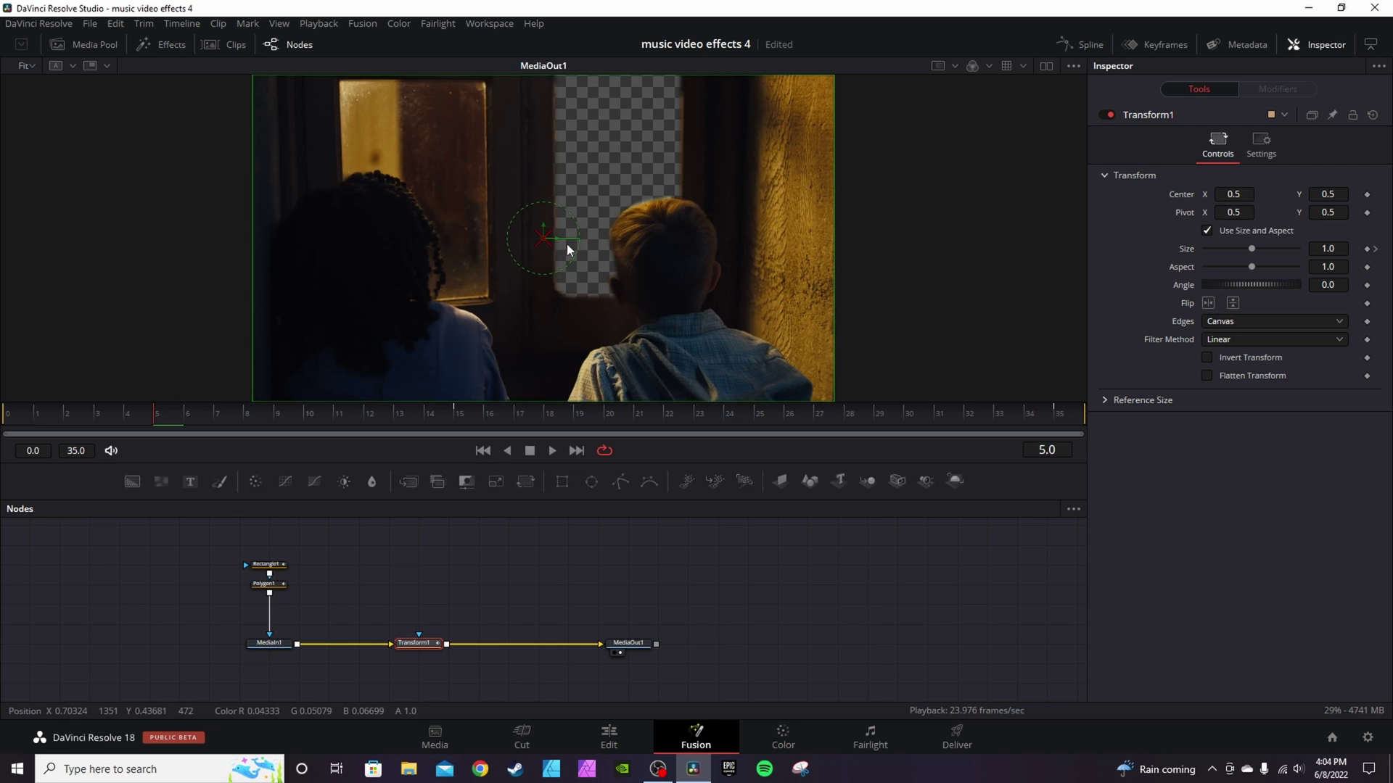
pyautogui.moveTo(549, 241)
pyautogui.mouseDown()
pyautogui.moveTo(584, 224)
pyautogui.moveTo(554, 225)
pyautogui.moveTo(546, 241)
pyautogui.mouseUp()
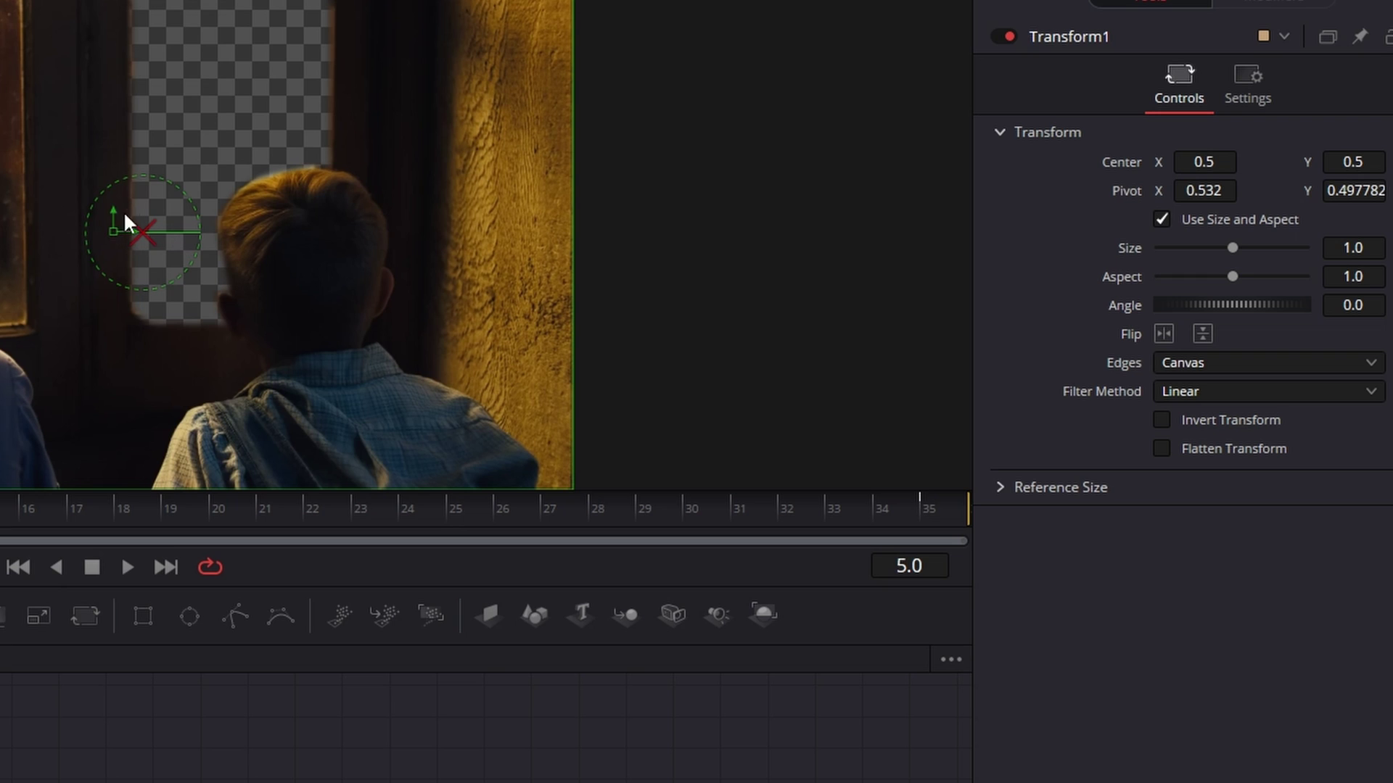
pyautogui.moveTo(143, 232); pyautogui.dragTo(239, 96)
pyautogui.click(14, 417)
pyautogui.moveTo(14, 417); pyautogui.dragTo(559, 415)
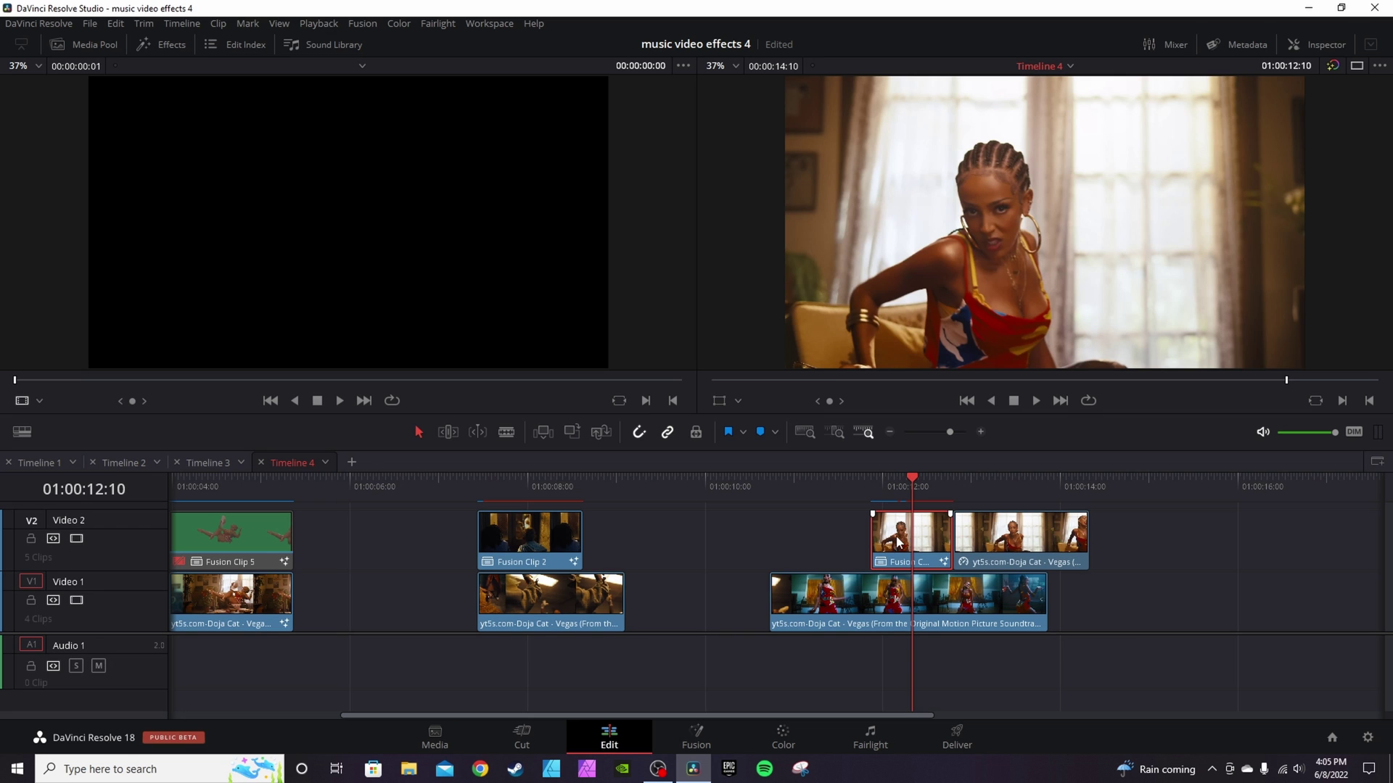
# - Scrub to the Fusion clip at 01:00:12 and open it on the Fusion page
pyautogui.moveTo(907, 482)
pyautogui.mouseDown()
pyautogui.moveTo(1098, 486)
pyautogui.moveTo(748, 477)
pyautogui.moveTo(1016, 486)
pyautogui.moveTo(926, 477)
pyautogui.mouseUp()
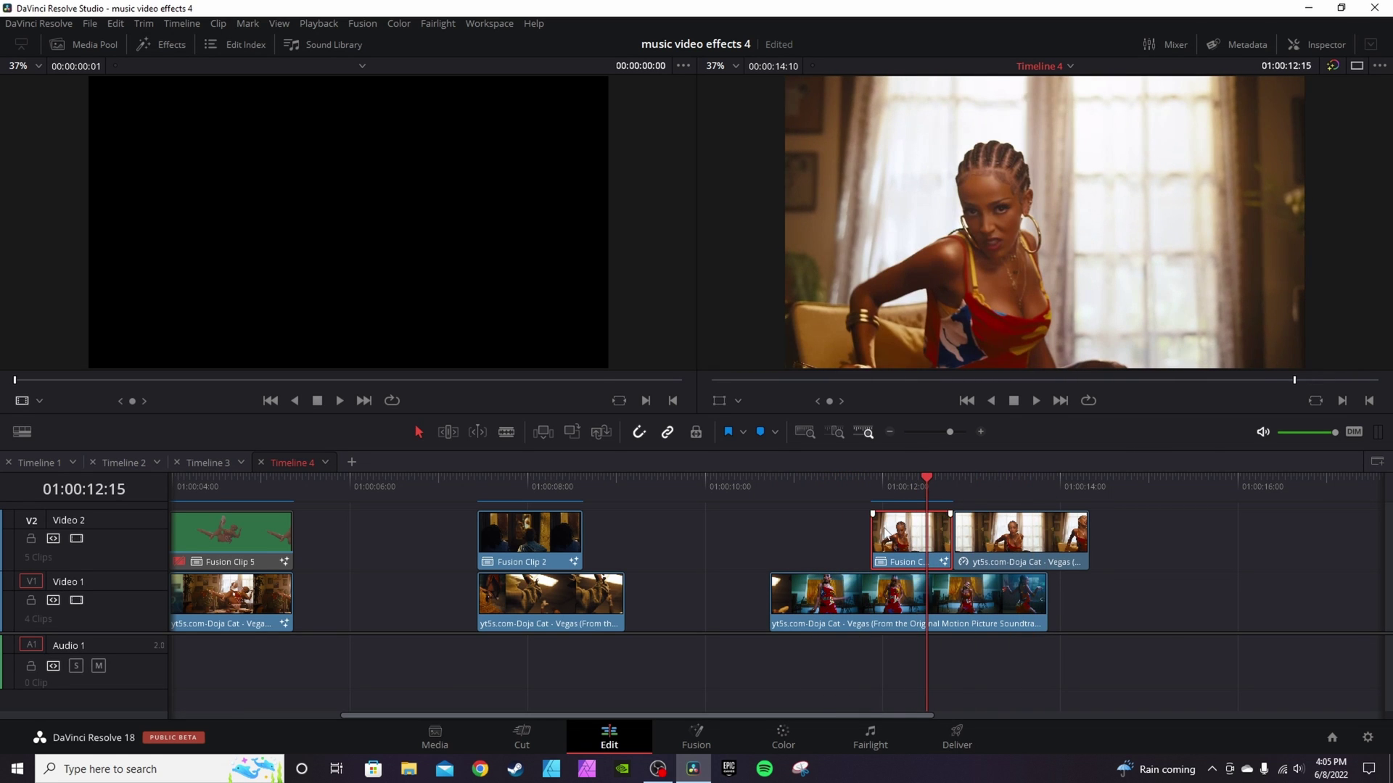
pyautogui.click(690, 741)
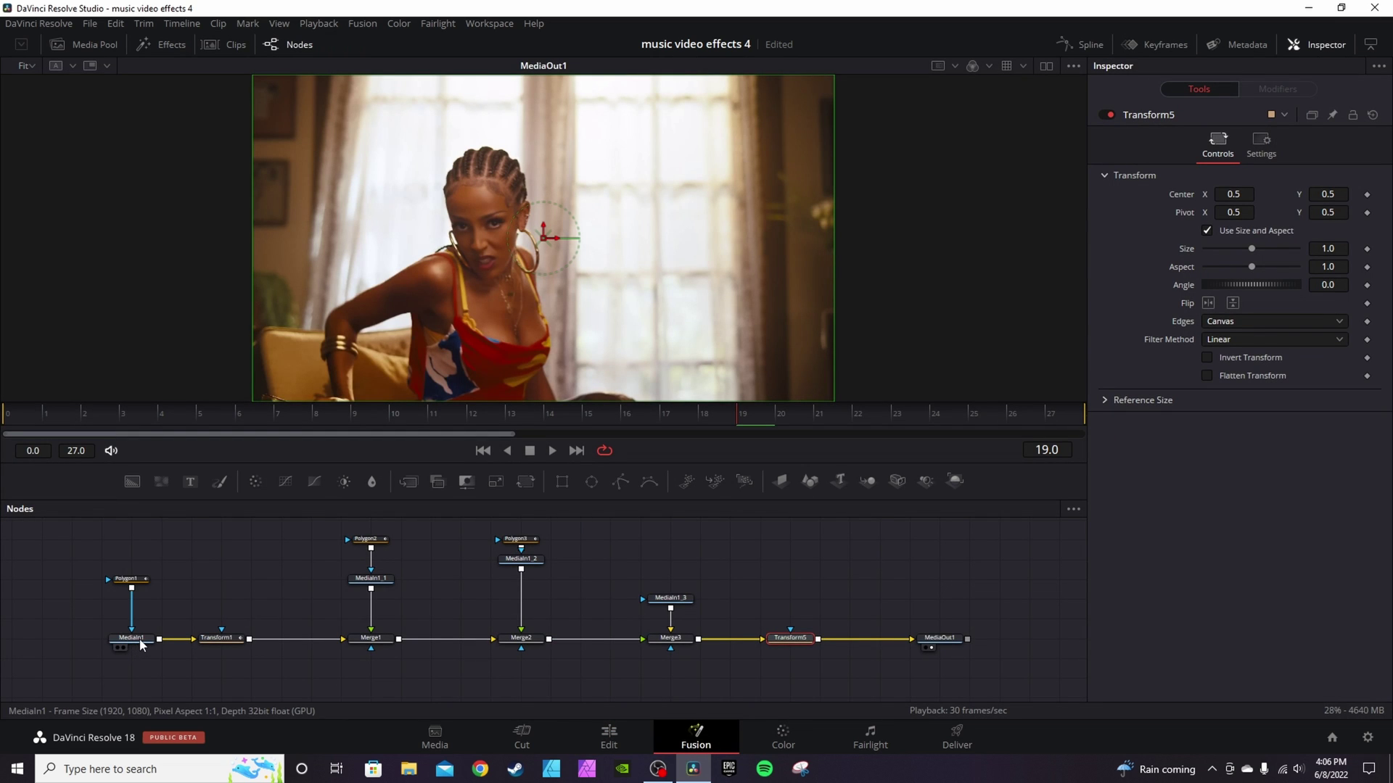
# - Inspect the face polygon mask and move Merge1, Merge2 and Merge3 off the main chain
pyautogui.moveTo(140, 644)
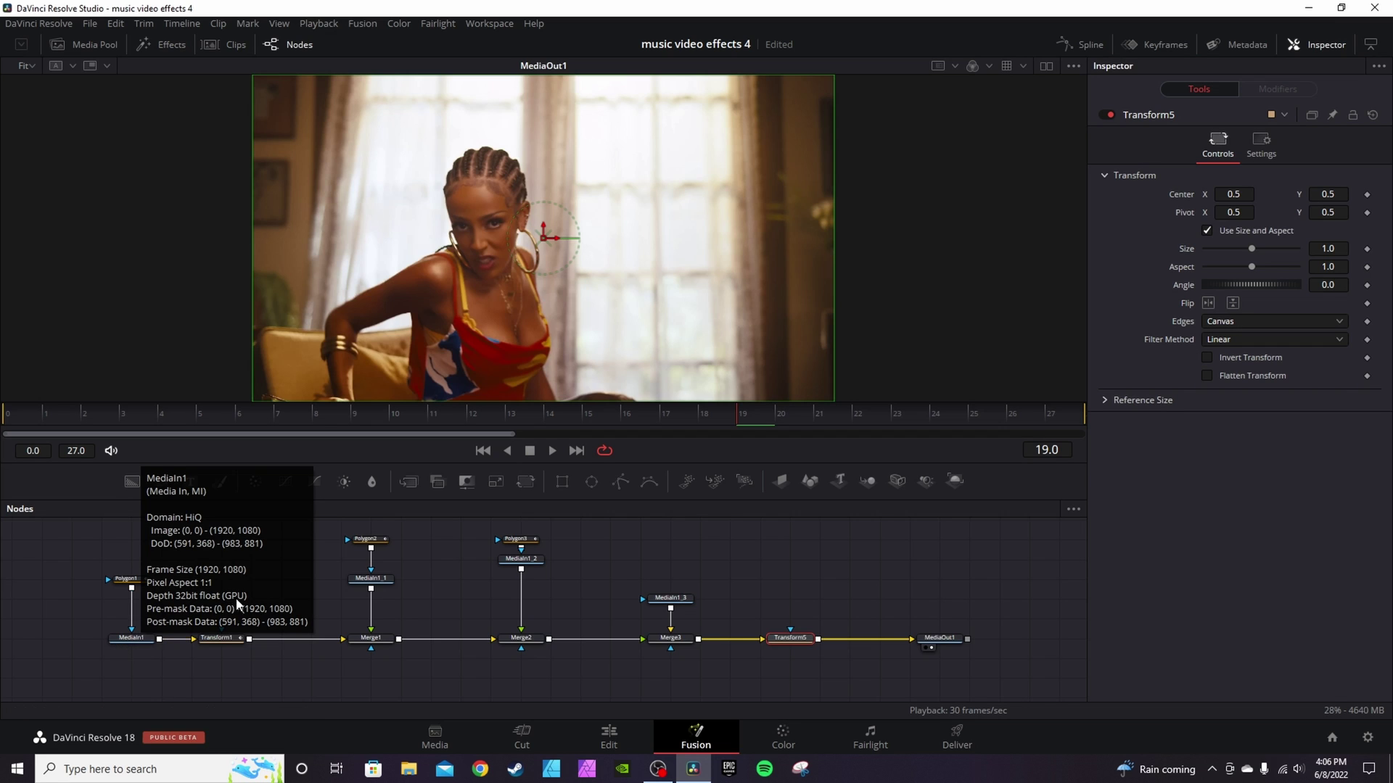
pyautogui.click(131, 580)
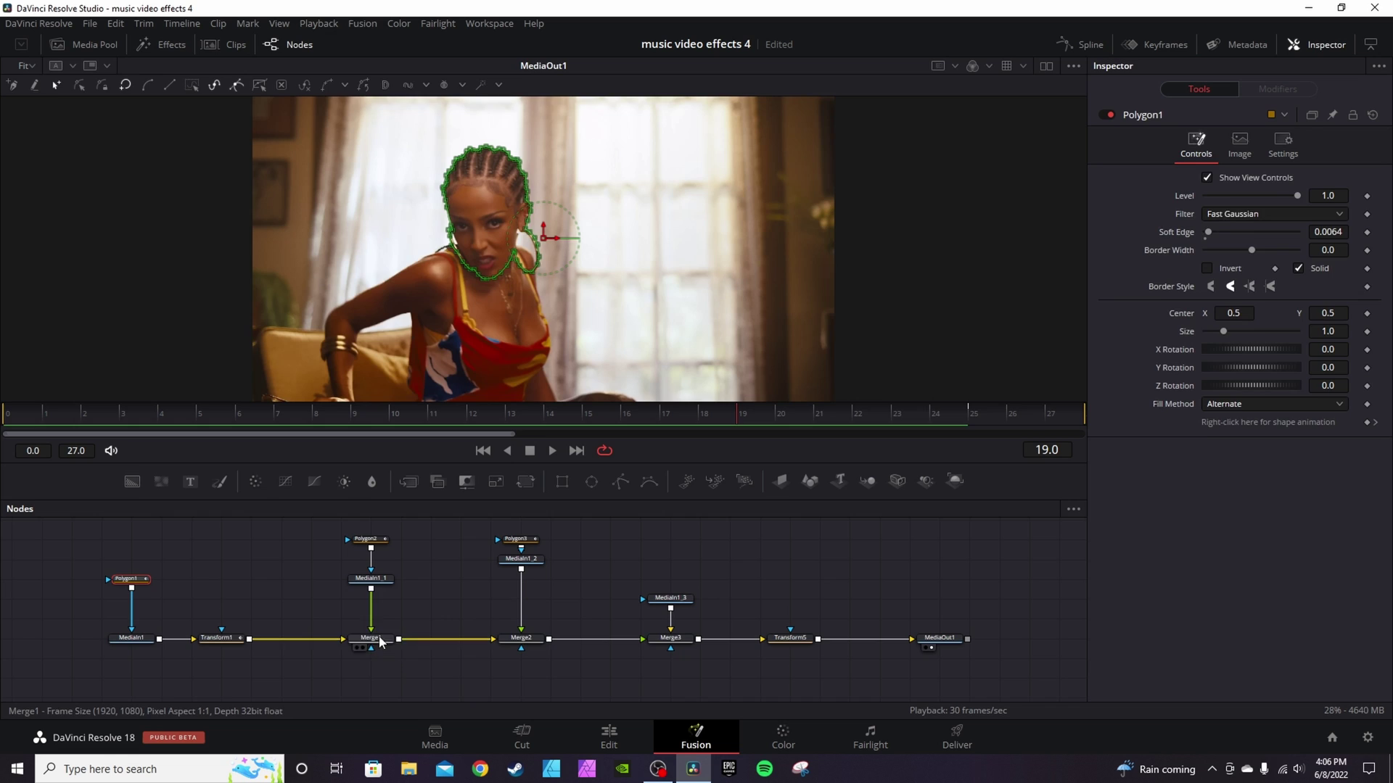
pyautogui.moveTo(379, 641); pyautogui.dragTo(379, 660)
pyautogui.moveTo(521, 639); pyautogui.dragTo(521, 658)
pyautogui.moveTo(670, 639); pyautogui.dragTo(670, 678)
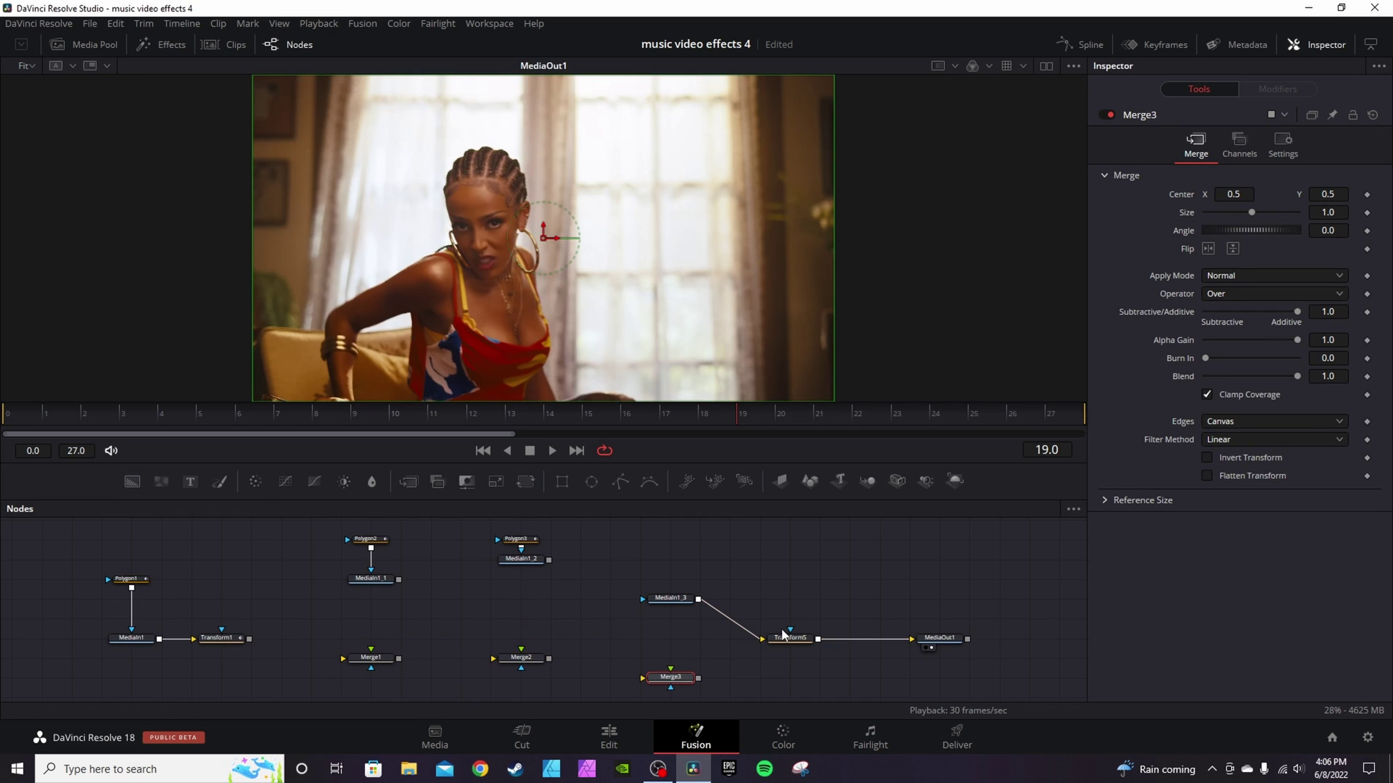
# - Disconnect MediaIn1_3 from Transform5 and feed Transform1 straight into Transform5
pyautogui.click(672, 625)
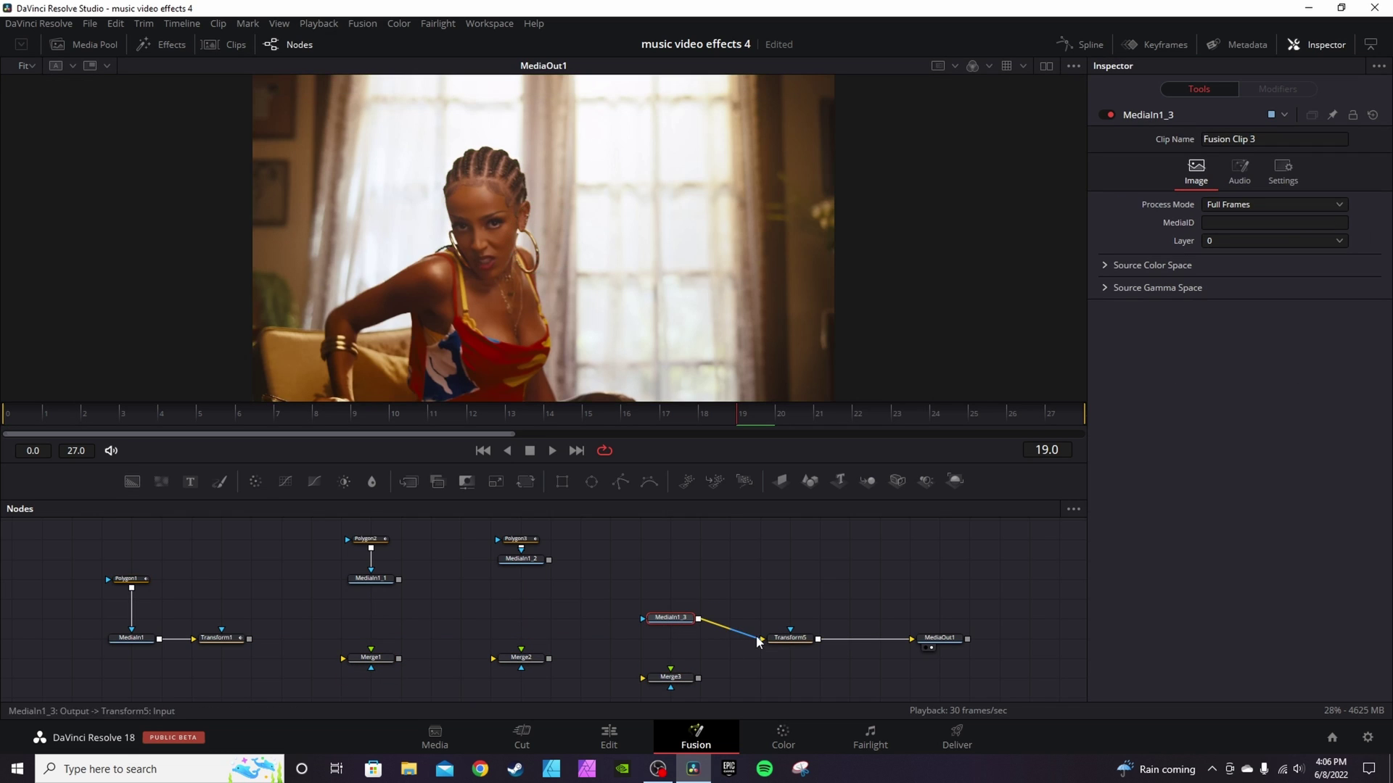
pyautogui.moveTo(762, 638); pyautogui.dragTo(767, 589)
pyautogui.moveTo(249, 639); pyautogui.dragTo(762, 639)
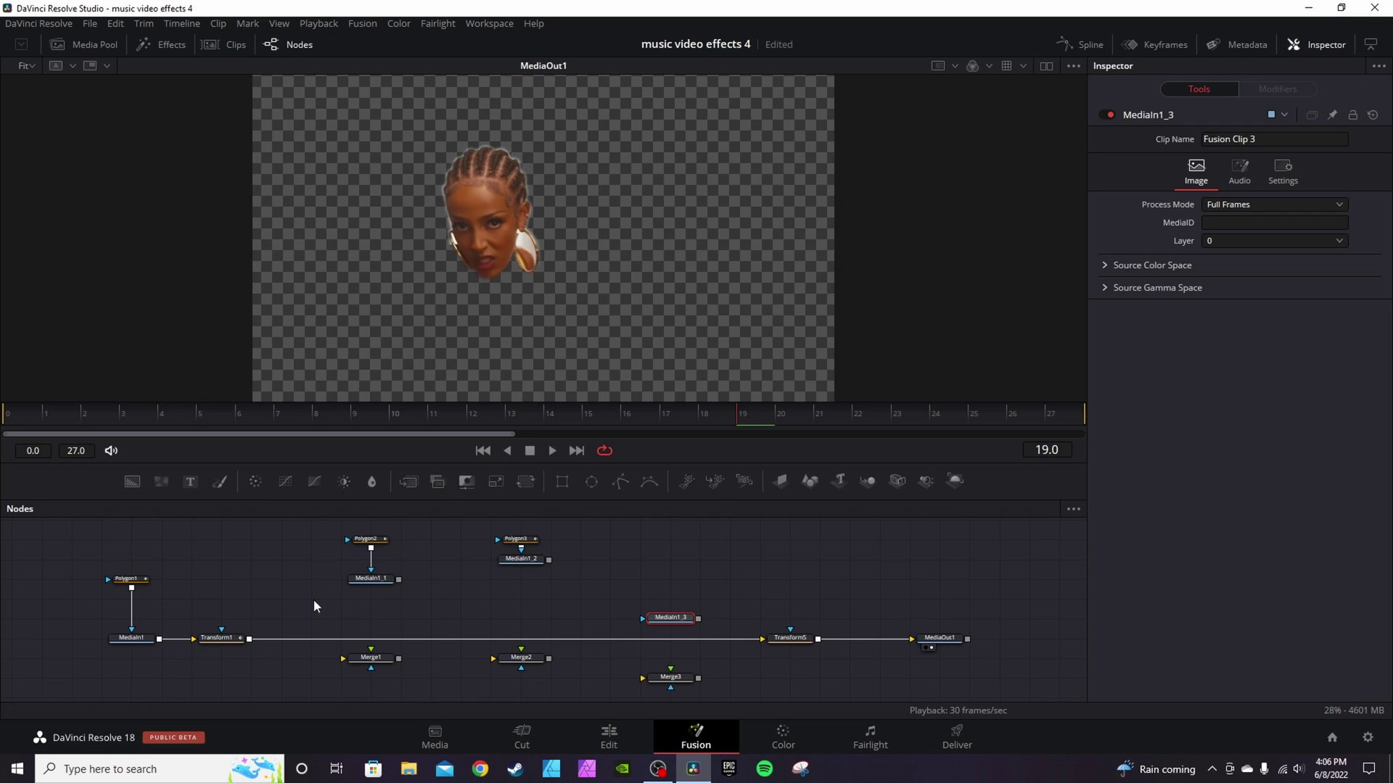
pyautogui.click(216, 638)
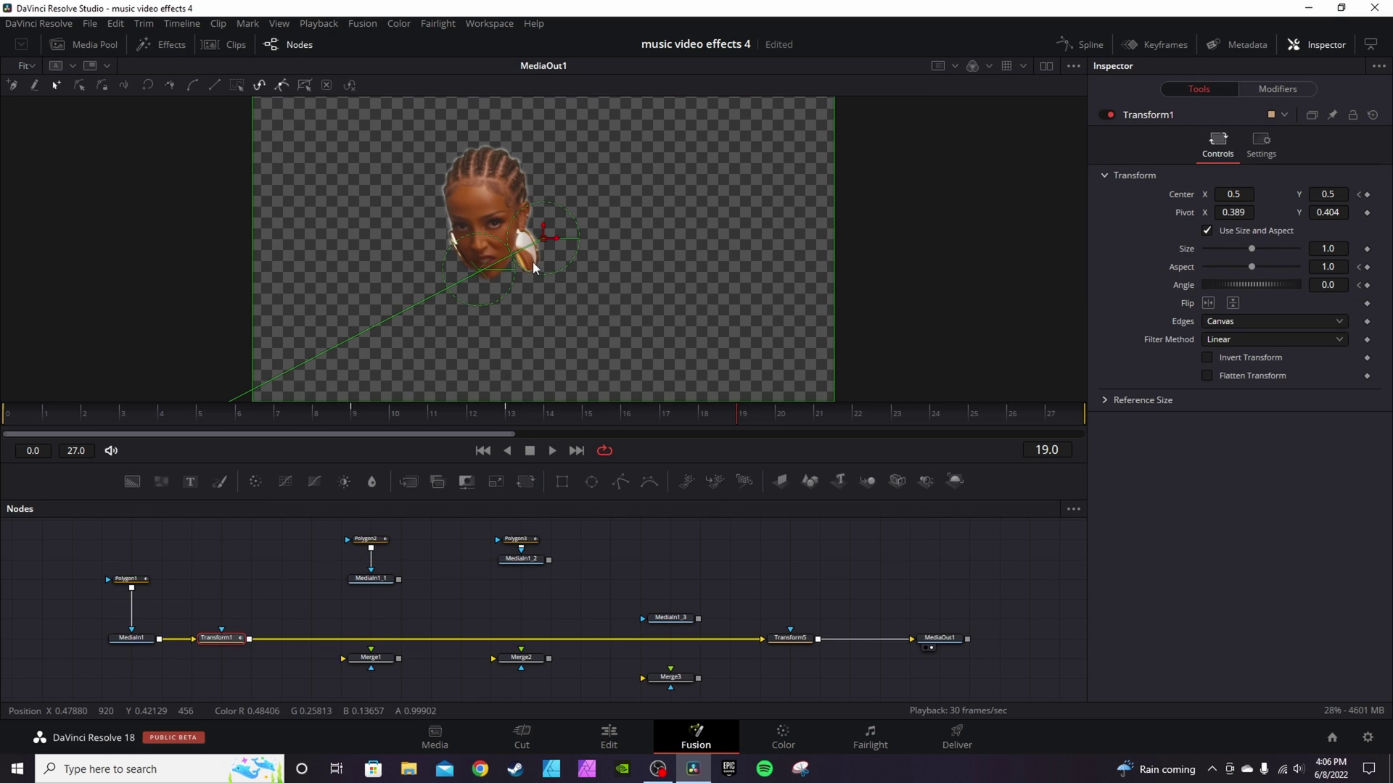
# - Play and scrub the face's spin animation from frame 0 to frame 9
pyautogui.scroll(-2, 534, 263)
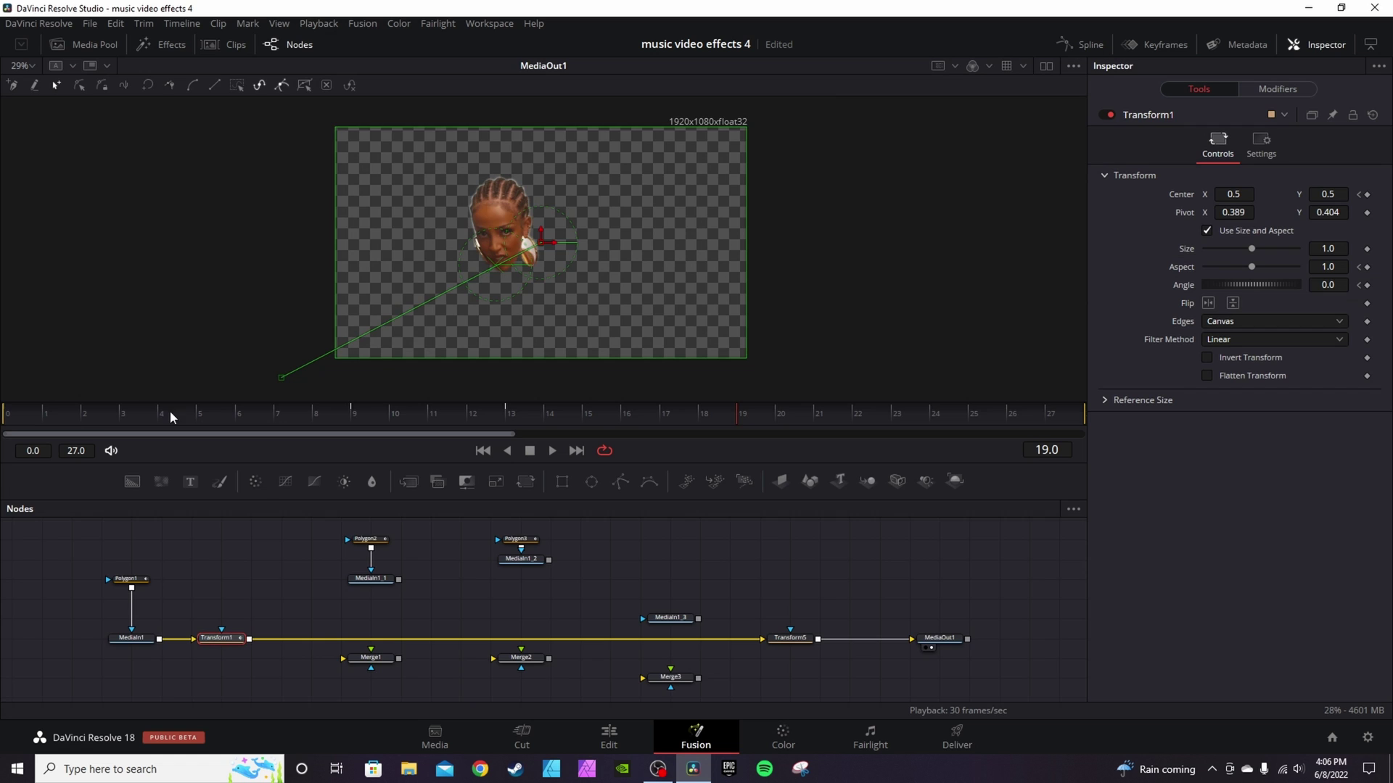
pyautogui.moveTo(174, 414); pyautogui.dragTo(6, 436)
pyautogui.press('space')
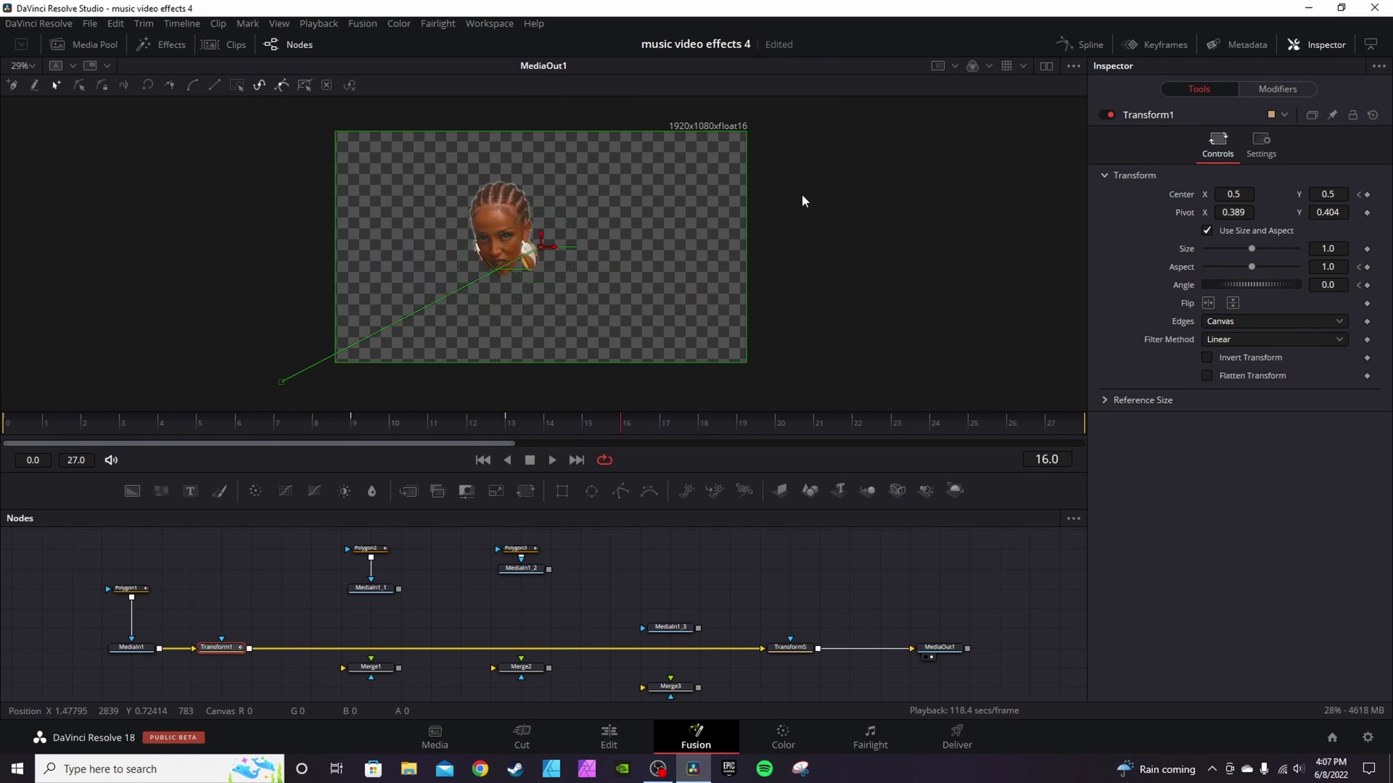
pyautogui.click(57, 428)
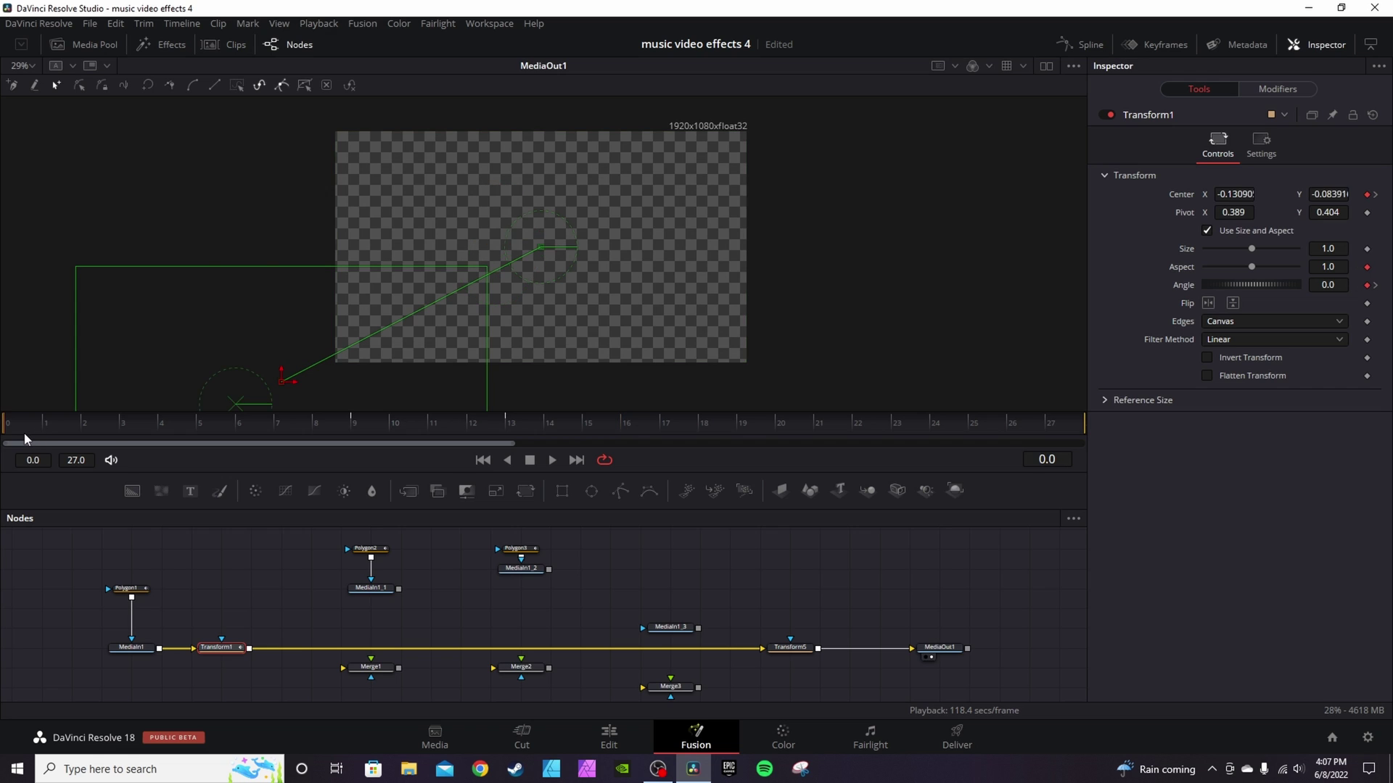
pyautogui.moveTo(58, 434); pyautogui.dragTo(351, 423)
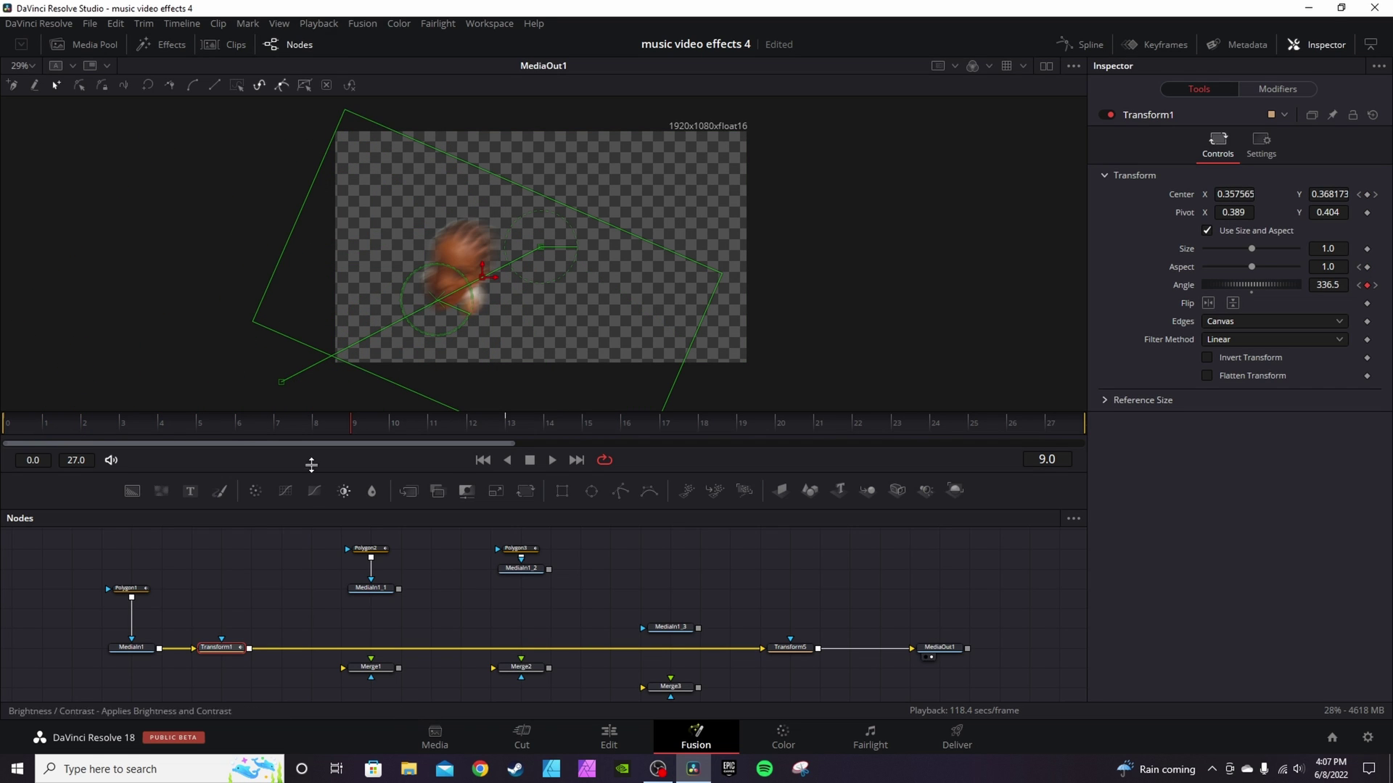
pyautogui.click(15, 426)
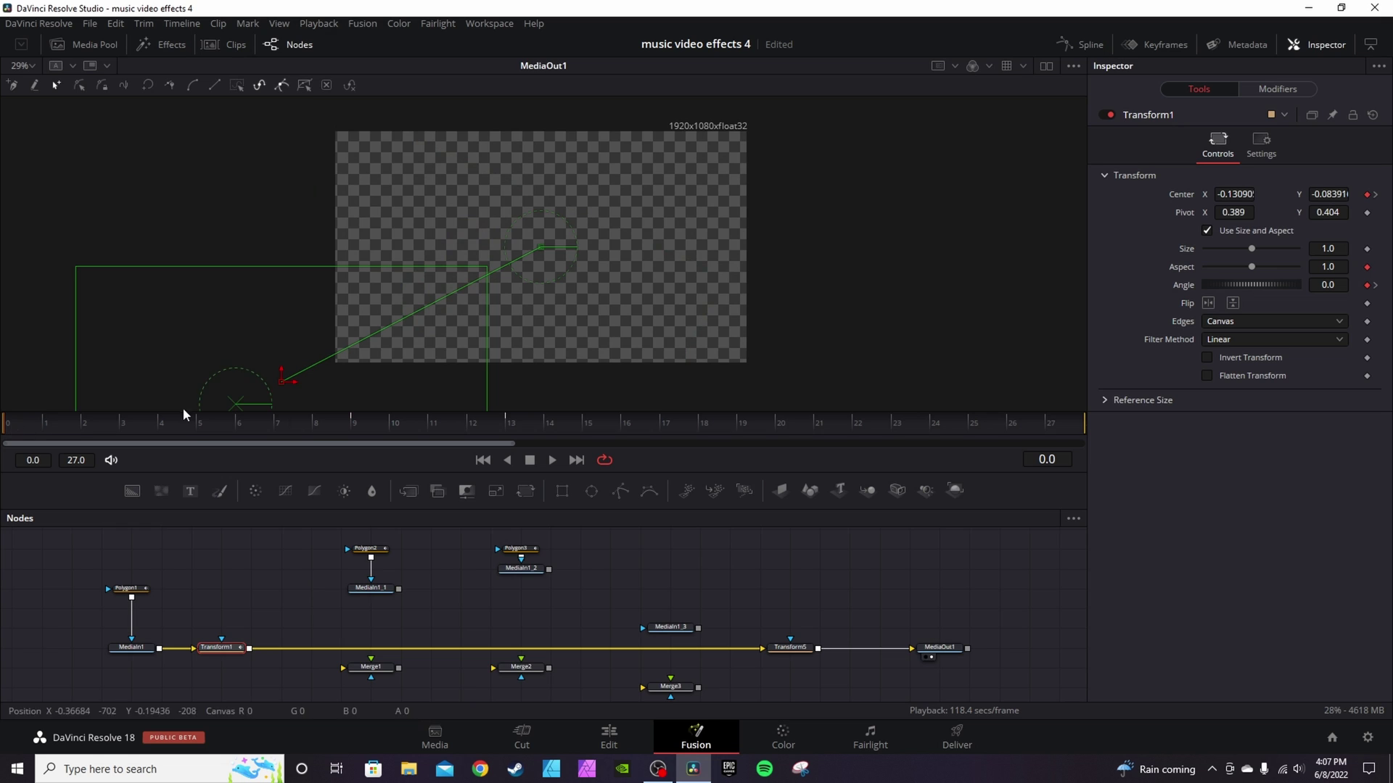
pyautogui.click(354, 415)
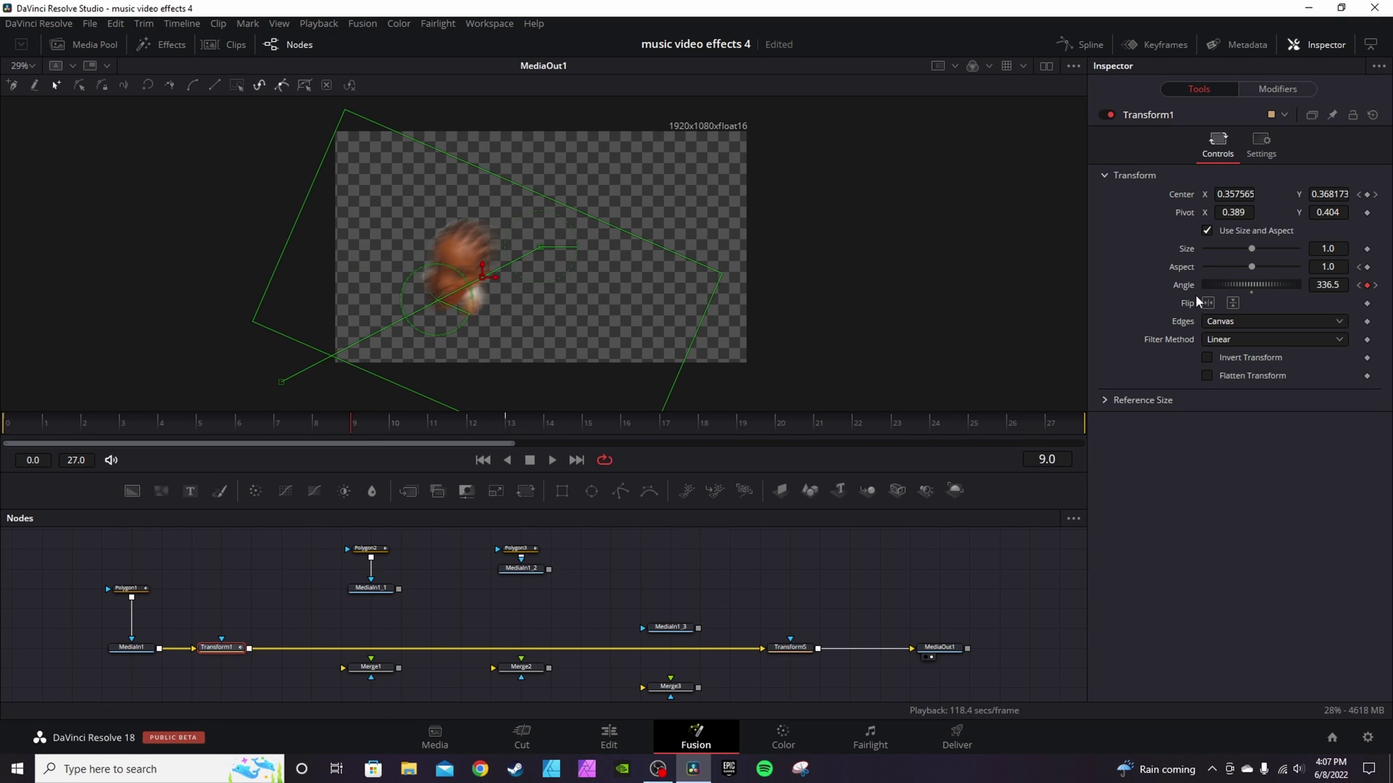
# - Reset Transform1's pivot to its default centre and scrub through the spin
pyautogui.rightClick(1185, 213)
pyautogui.click(1215, 232)
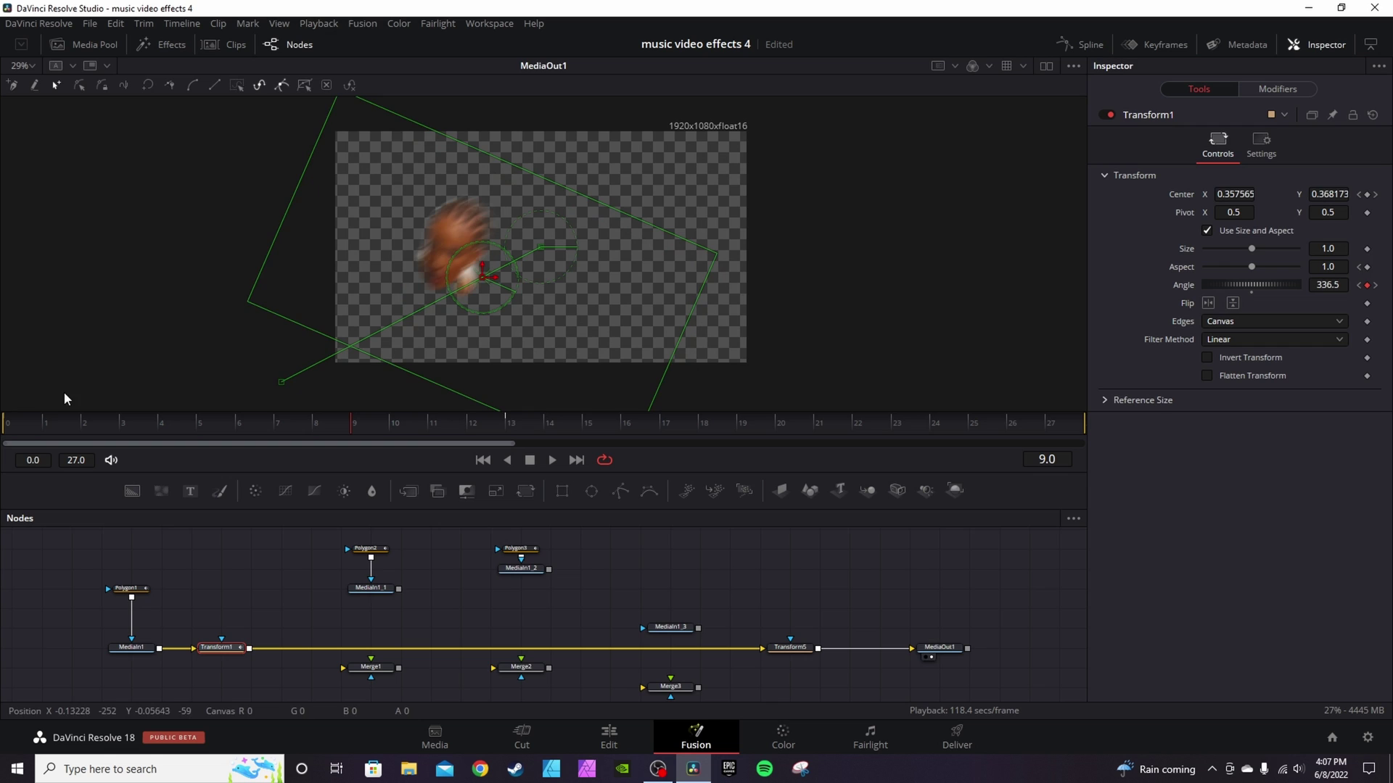
pyautogui.click(8, 430)
pyautogui.moveTo(9, 430); pyautogui.dragTo(213, 403)
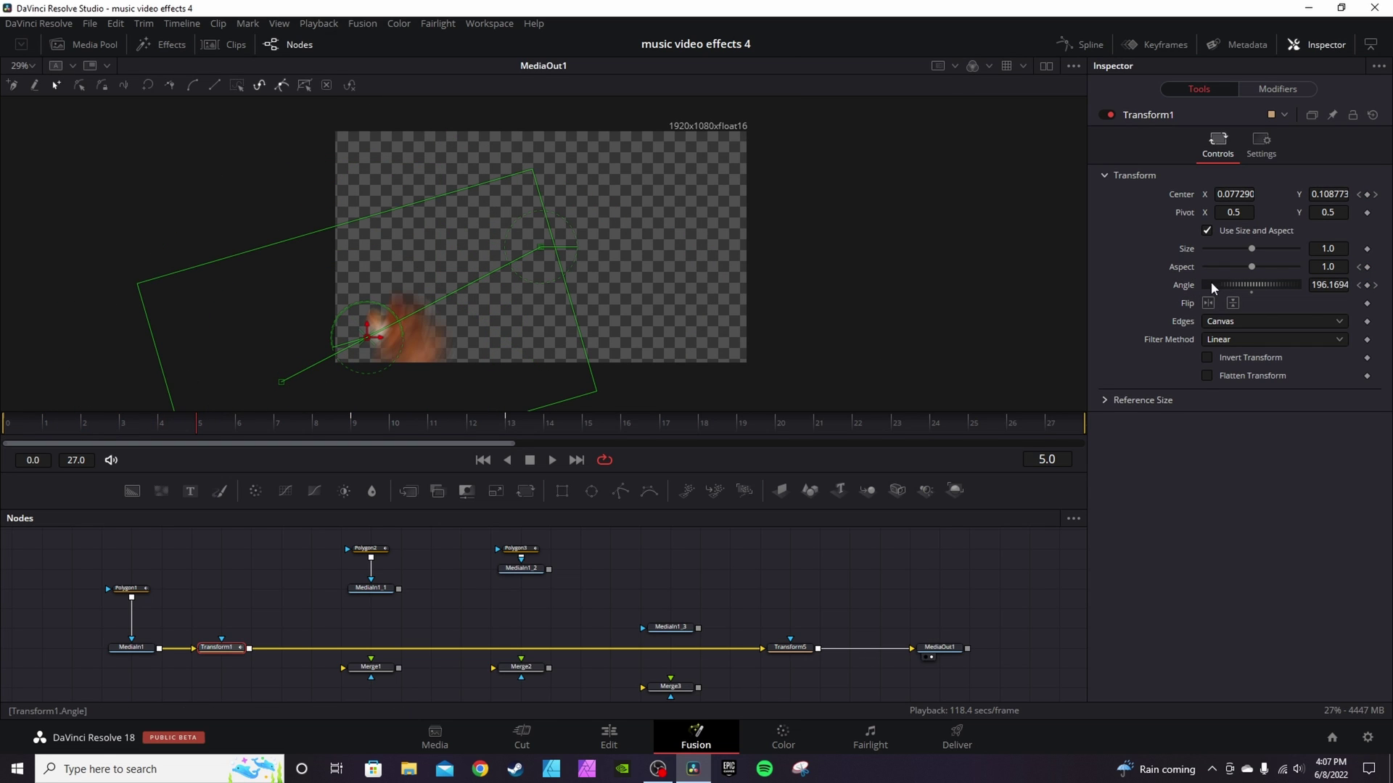
pyautogui.moveTo(210, 425); pyautogui.dragTo(366, 420)
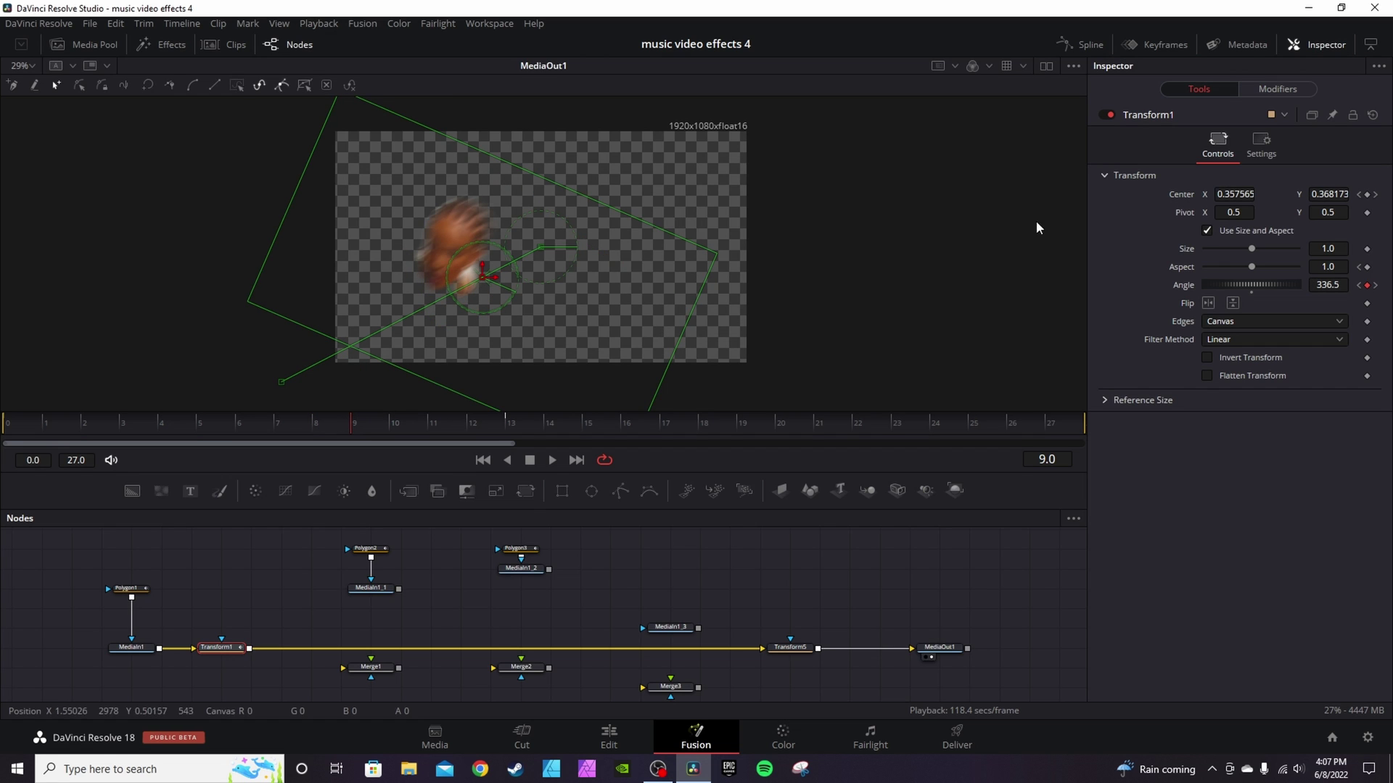
# - Set the pivot to X 0.391, Y 0.566 and replay the spin to check it
pyautogui.moveTo(1233, 212); pyautogui.dragTo(1154, 212)
pyautogui.moveTo(1327, 211); pyautogui.dragTo(1355, 214)
pyautogui.click(3, 425)
pyautogui.moveTo(3, 425); pyautogui.dragTo(407, 419)
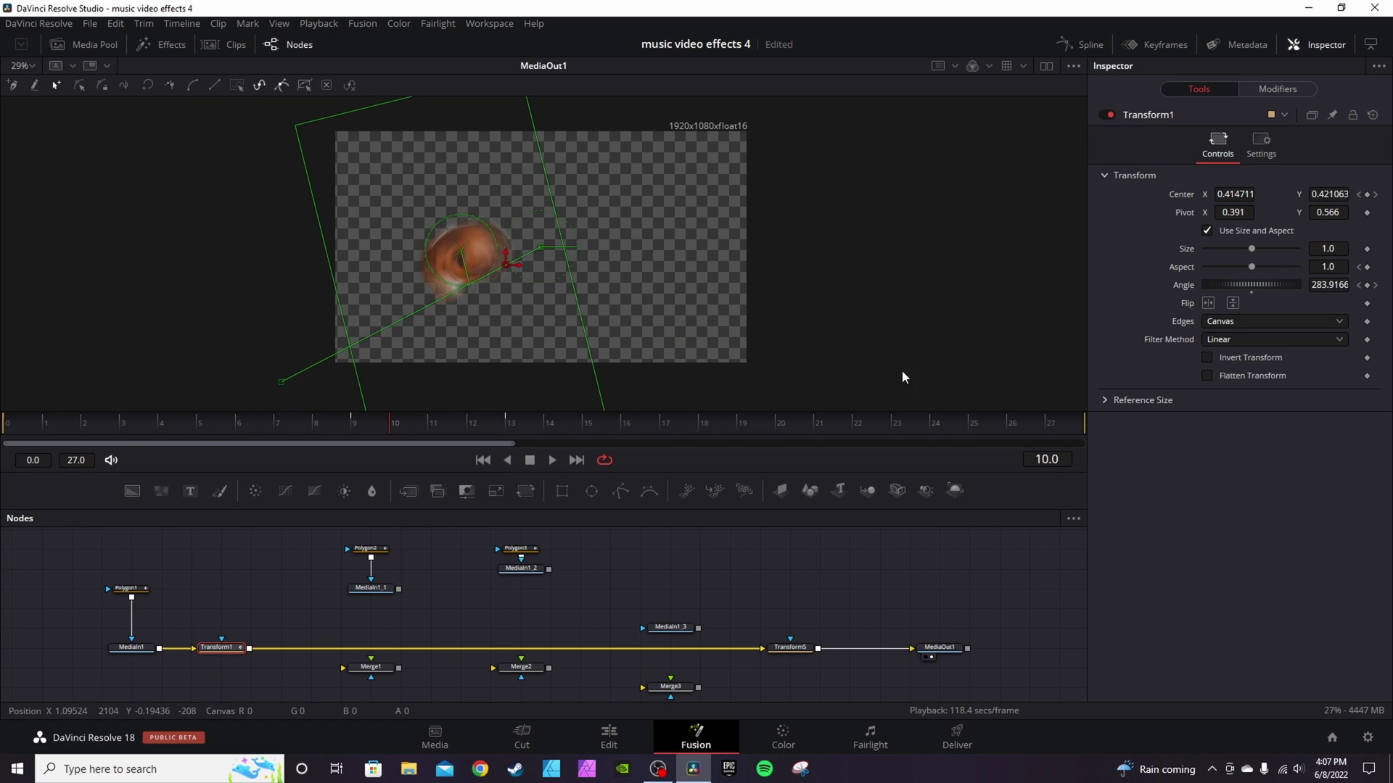
pyautogui.click(34, 428)
pyautogui.press('space')
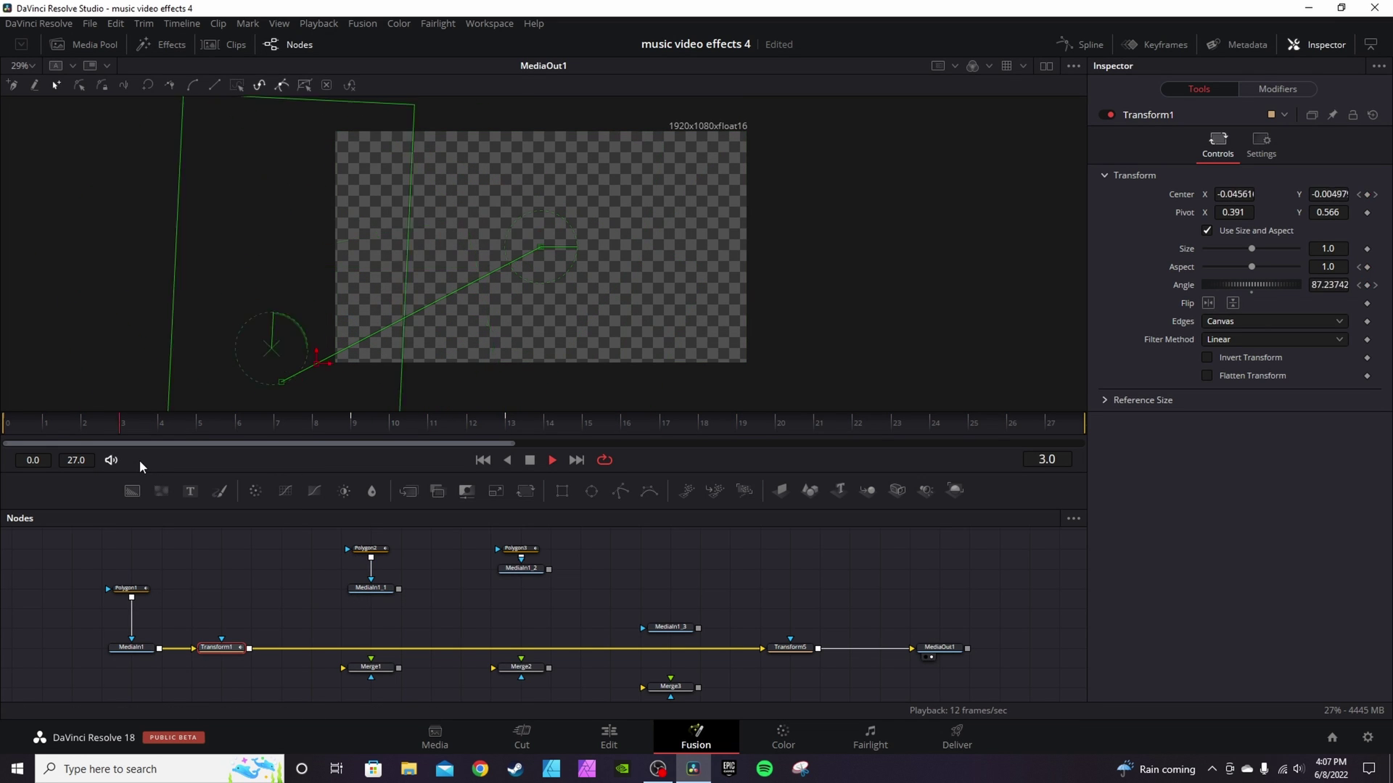
pyautogui.press('space')
pyautogui.click(354, 419)
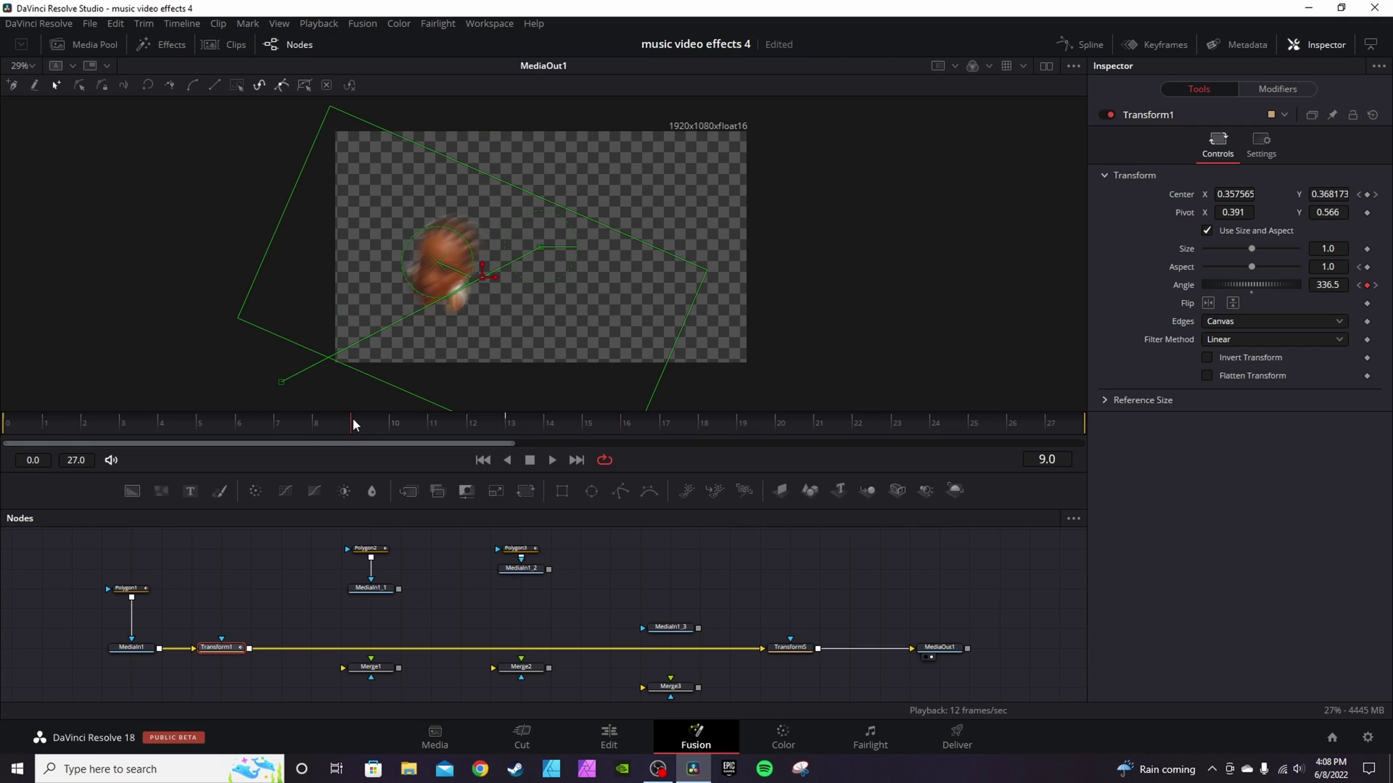
pyautogui.click(506, 417)
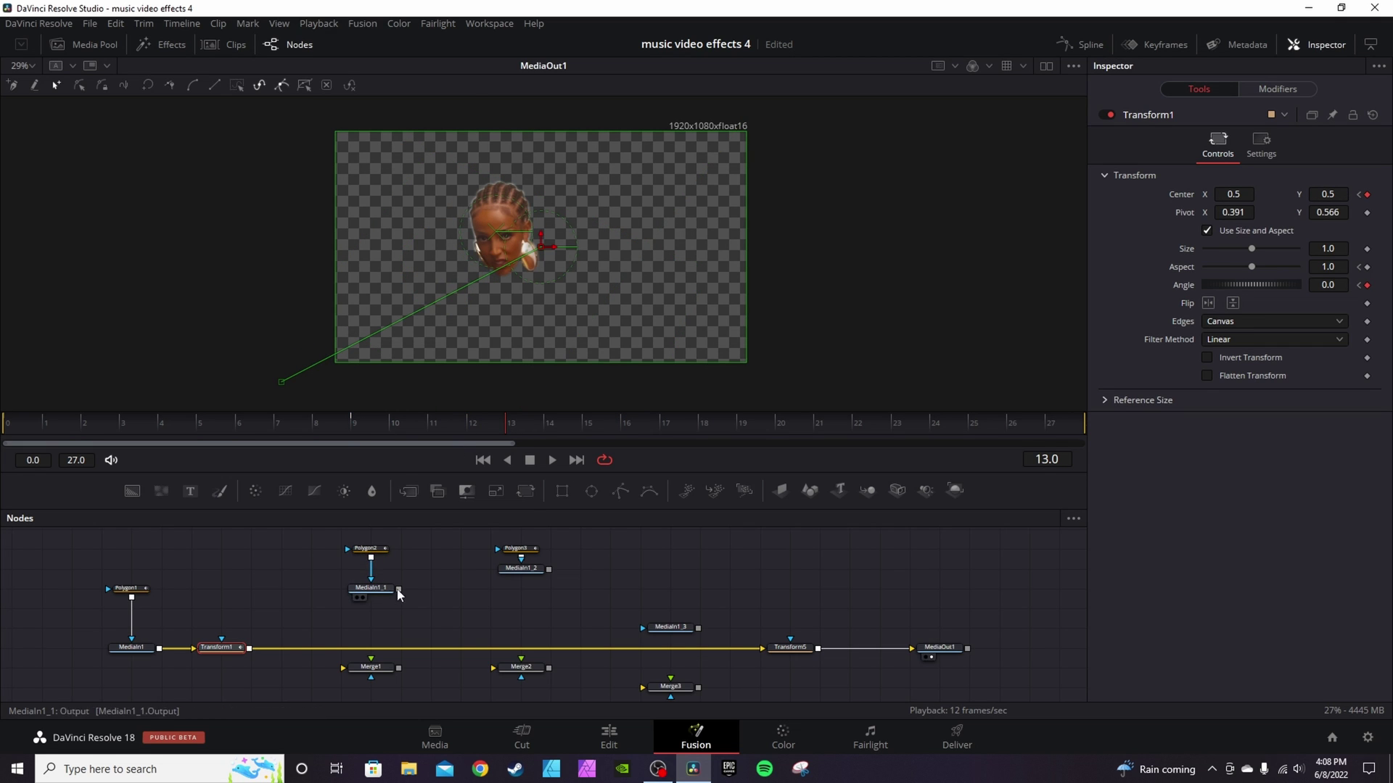
# - Merge the arm cut-out over the face via Merge4, delete Merge1, and add Transform2 to the arm
pyautogui.moveTo(399, 589); pyautogui.dragTo(249, 649)
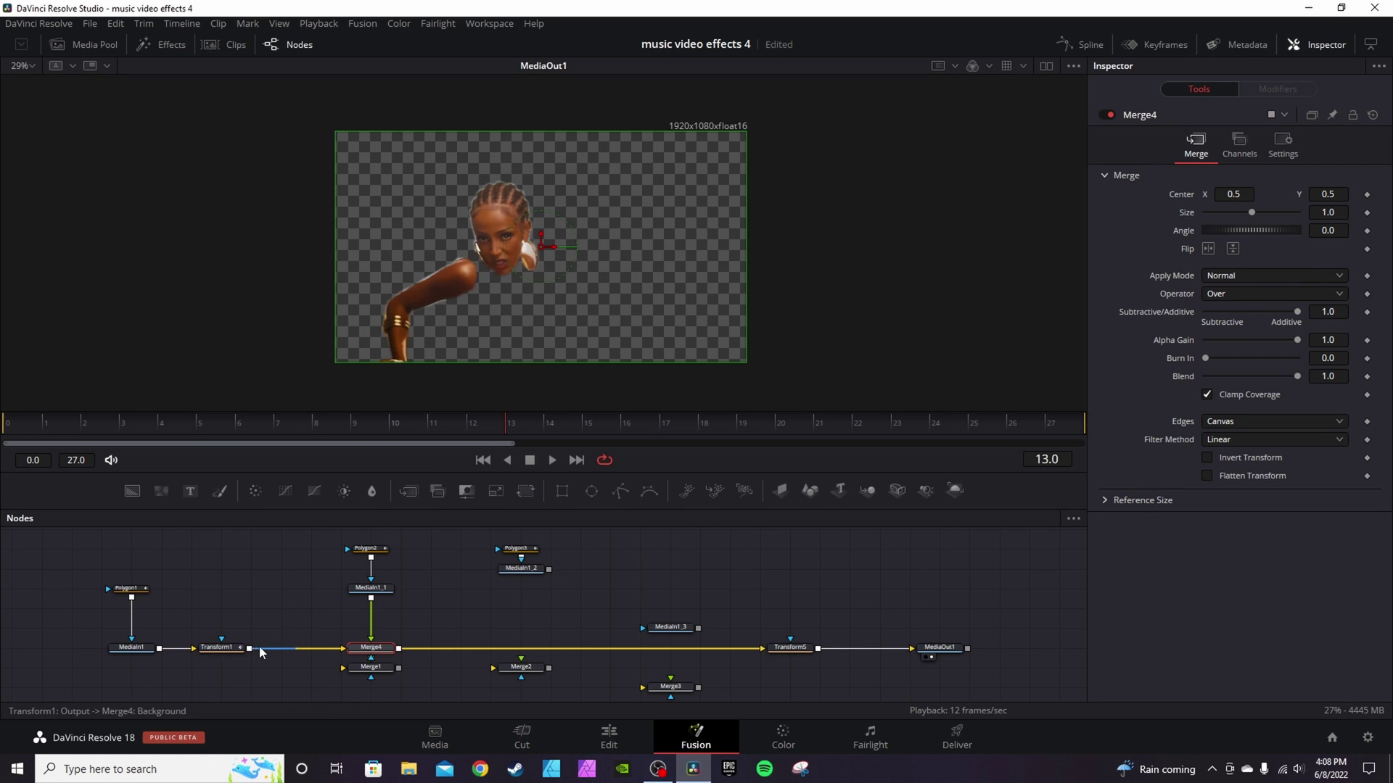
pyautogui.click(366, 549)
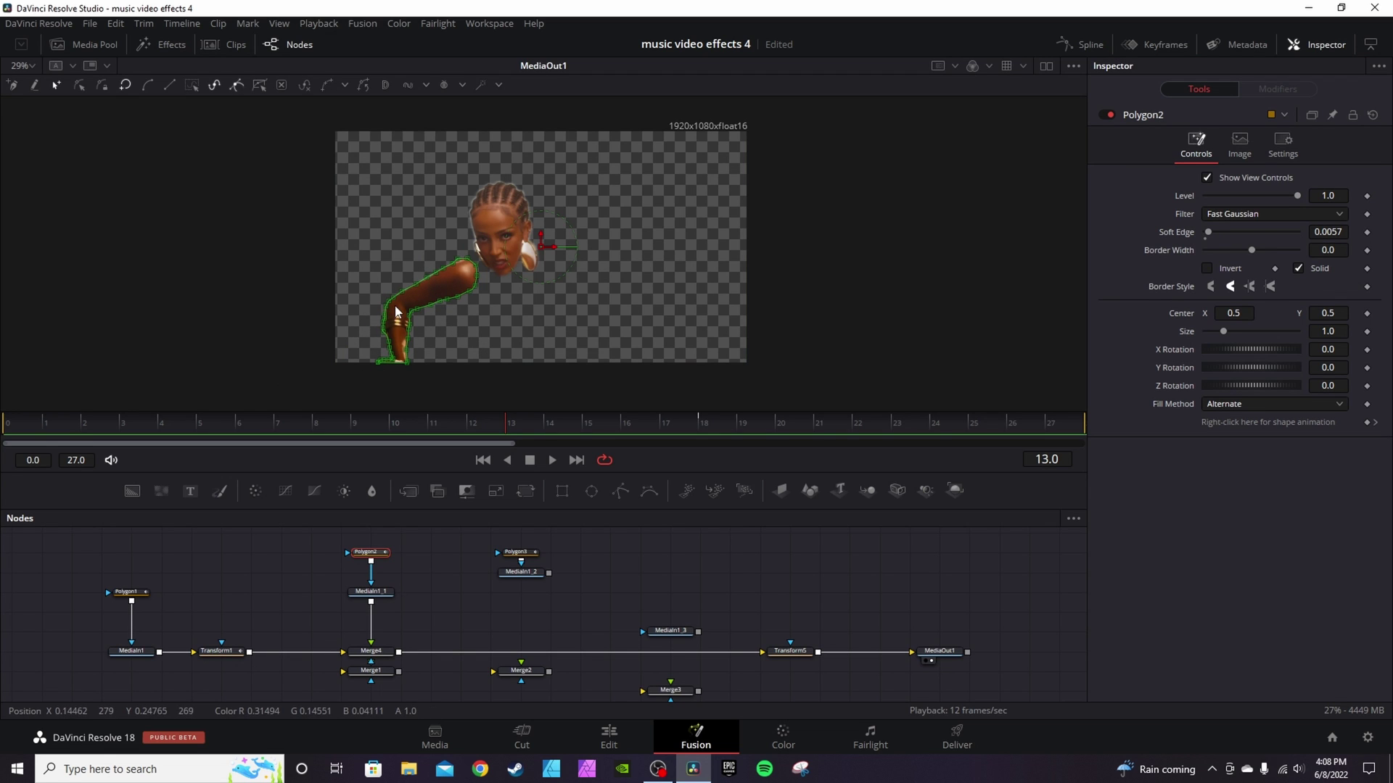
pyautogui.moveTo(371, 671); pyautogui.dragTo(436, 693)
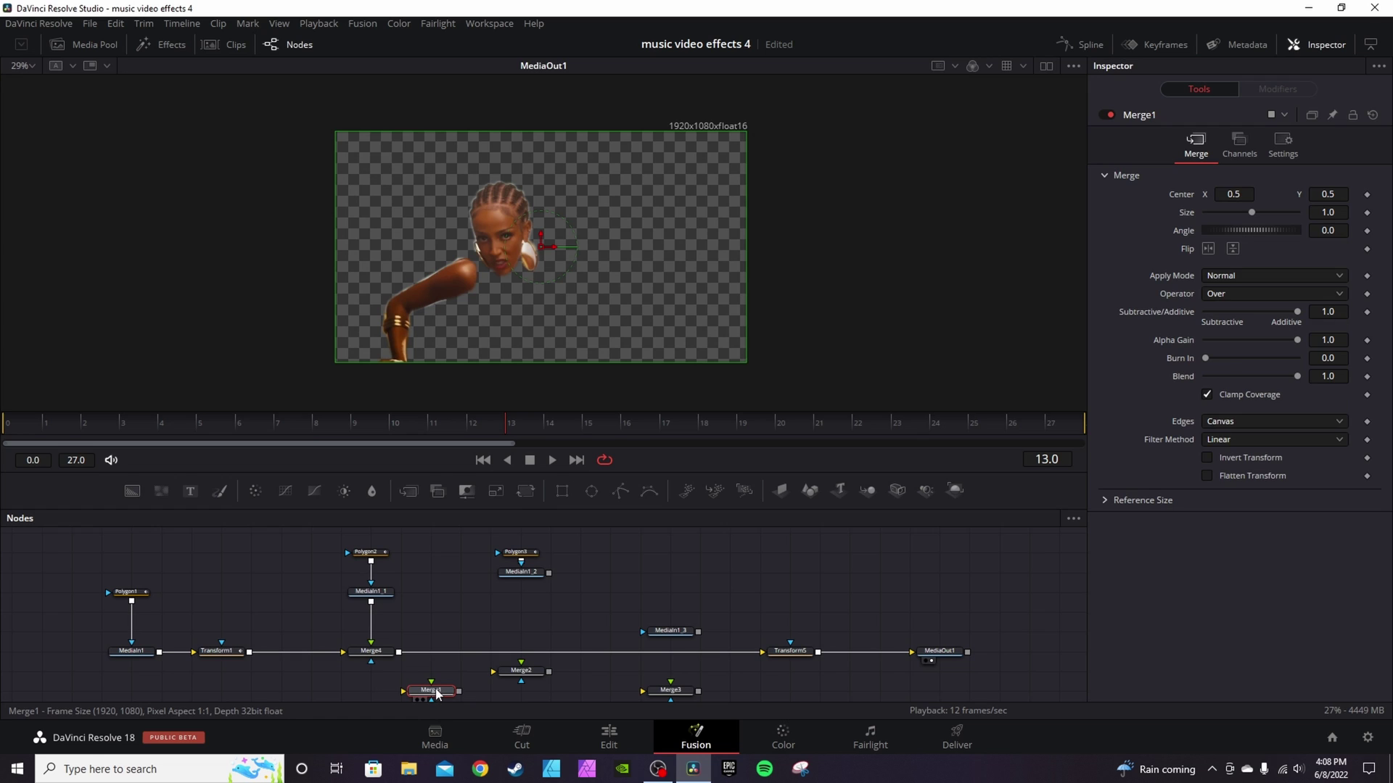
pyautogui.press('Delete')
pyautogui.click(385, 599)
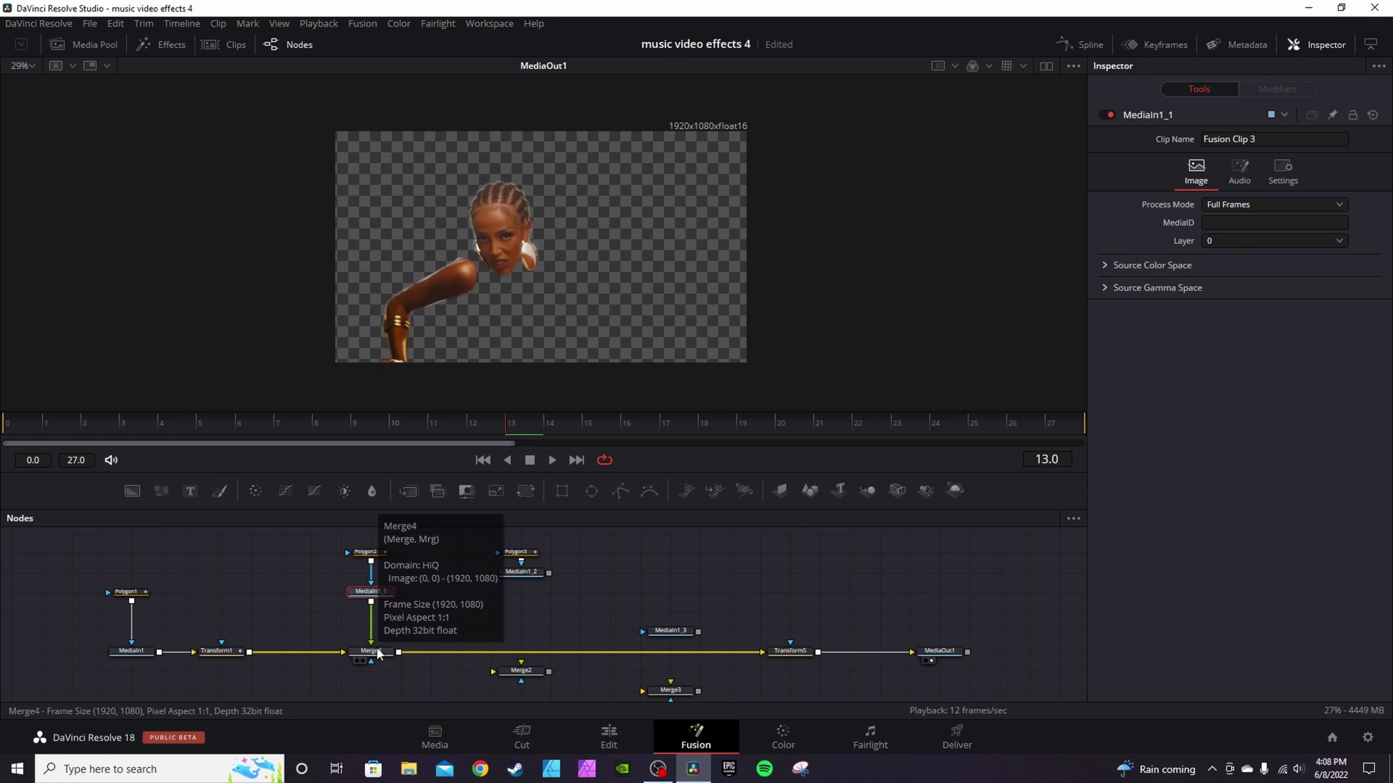
pyautogui.click(523, 490)
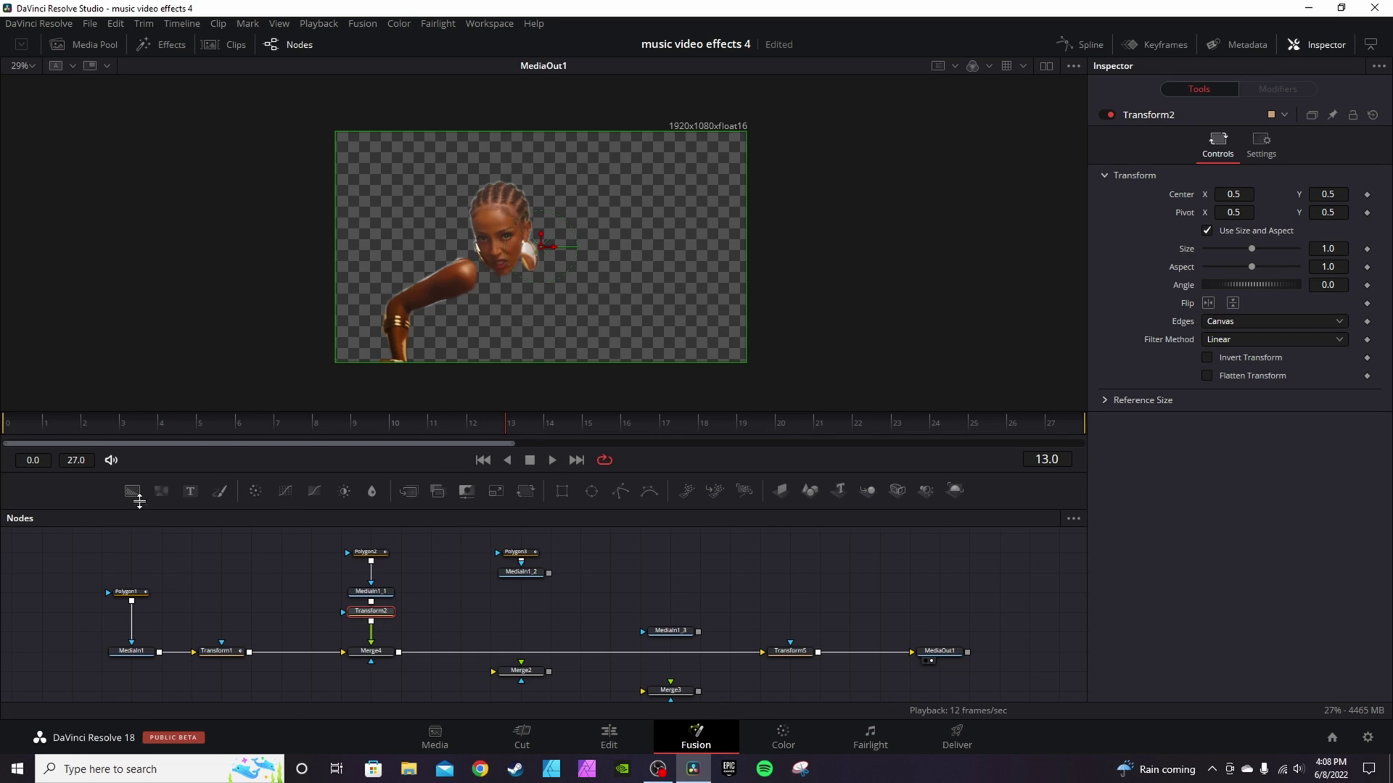
# - At frame 13, slide Transform2's arm off-frame to Center X -0.195 and keyframe it
pyautogui.moveTo(42, 426); pyautogui.dragTo(480, 417)
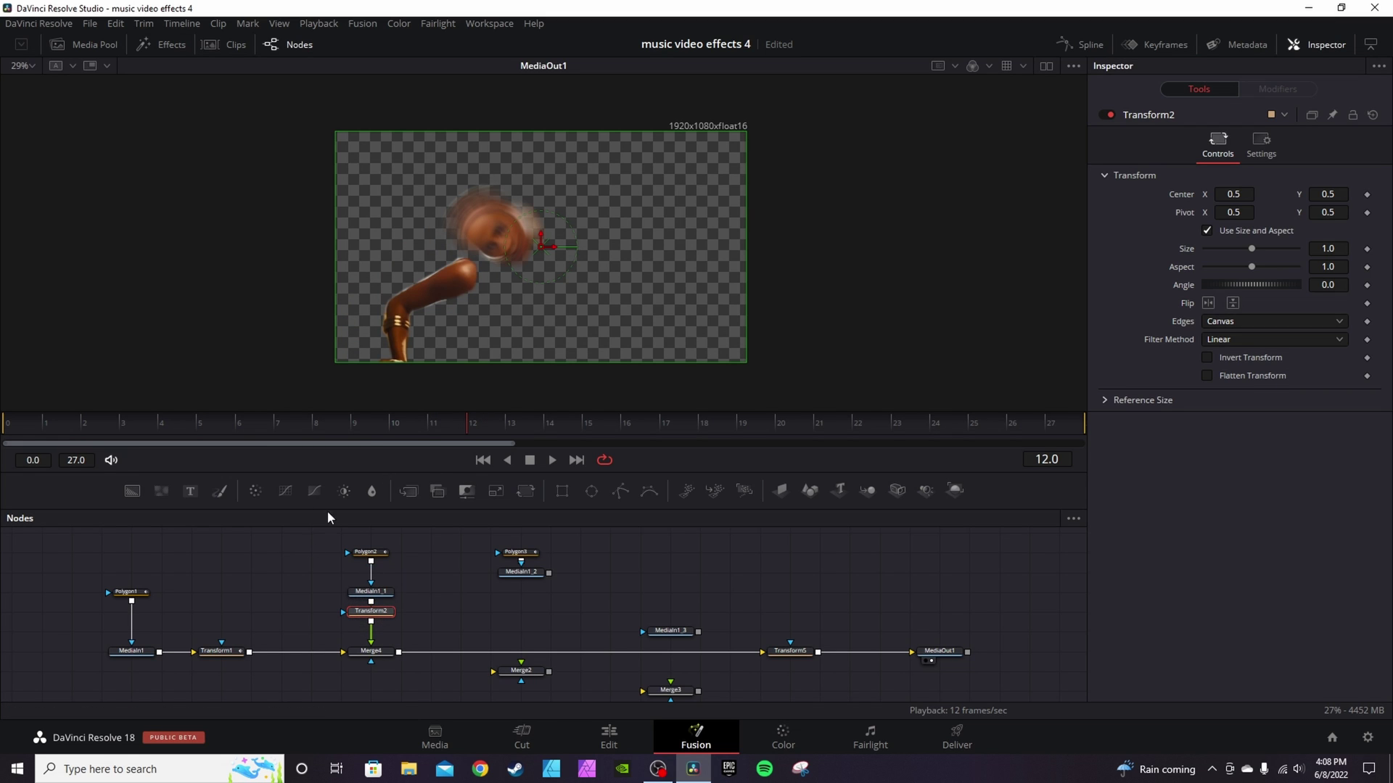
pyautogui.click(223, 653)
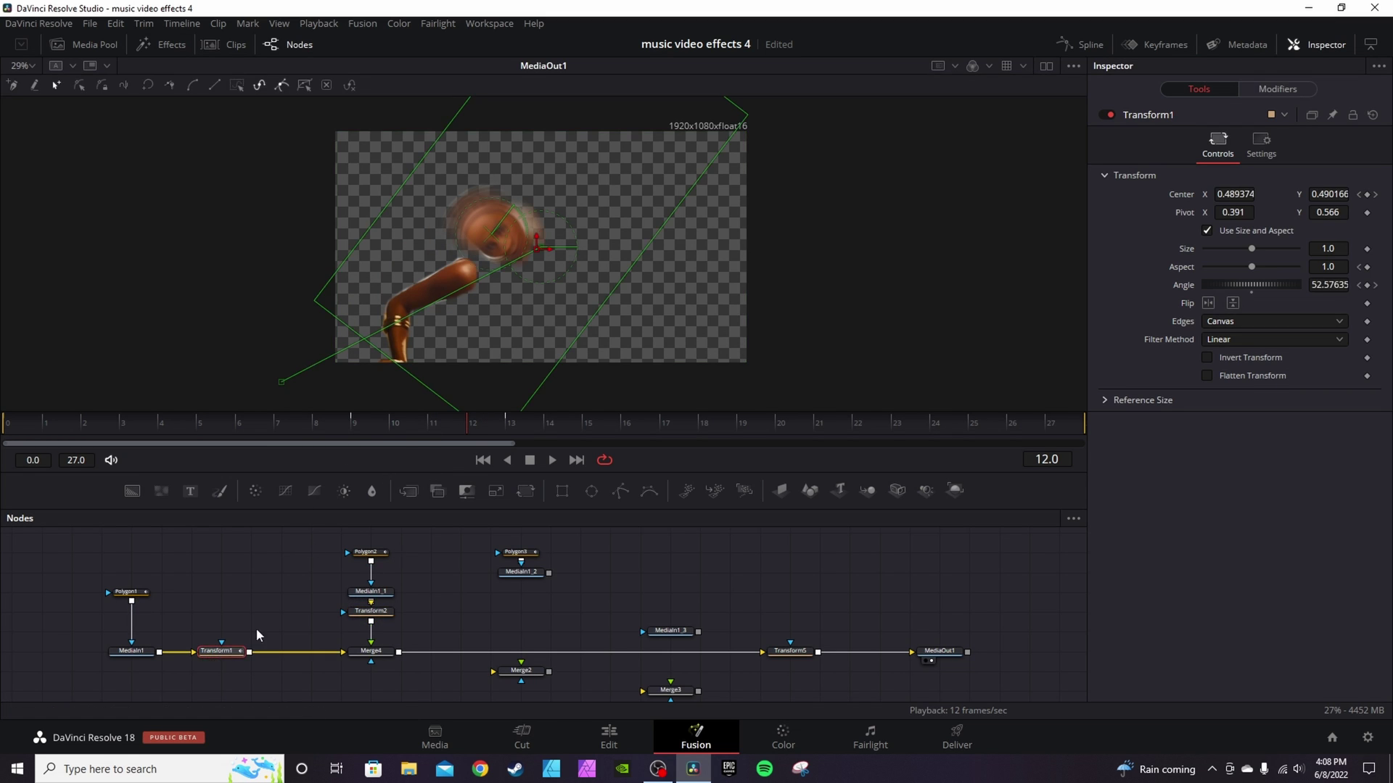
pyautogui.click(507, 423)
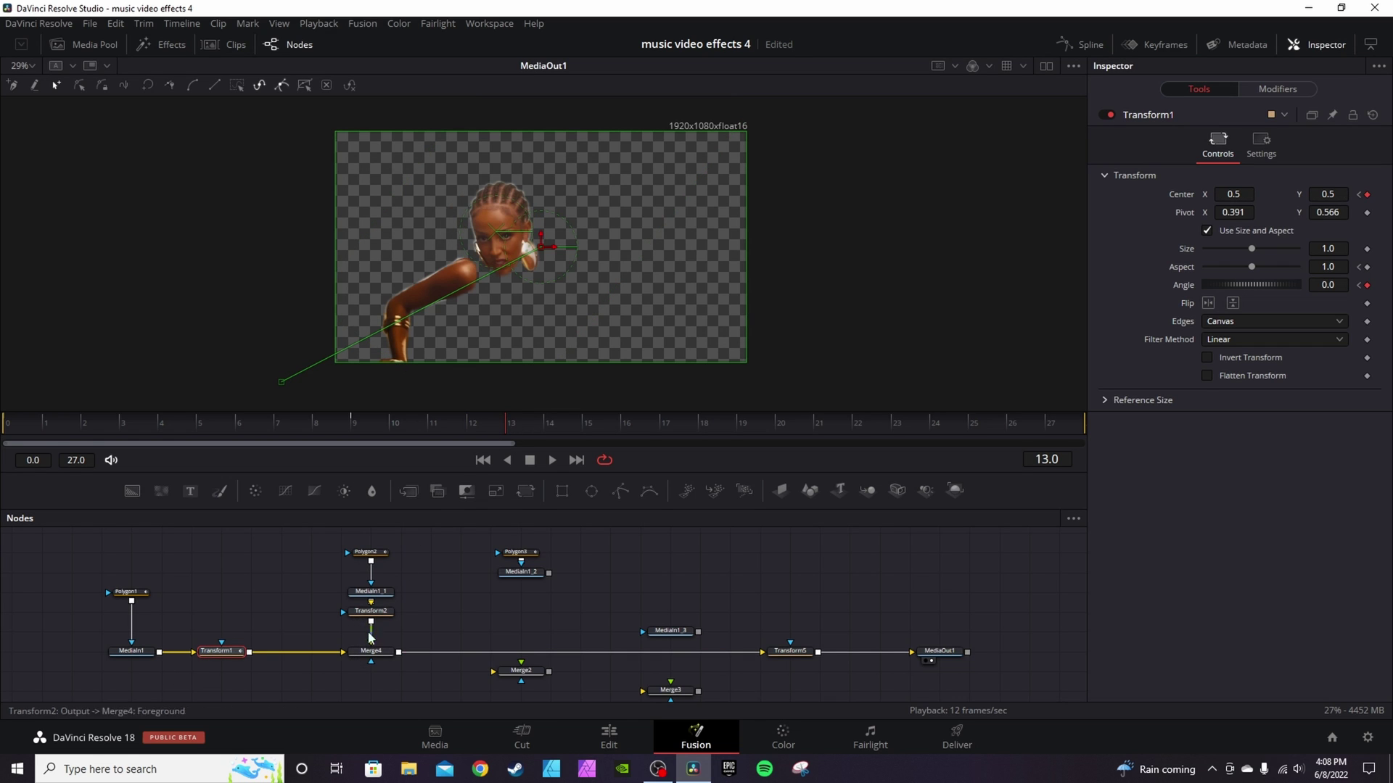
pyautogui.click(377, 611)
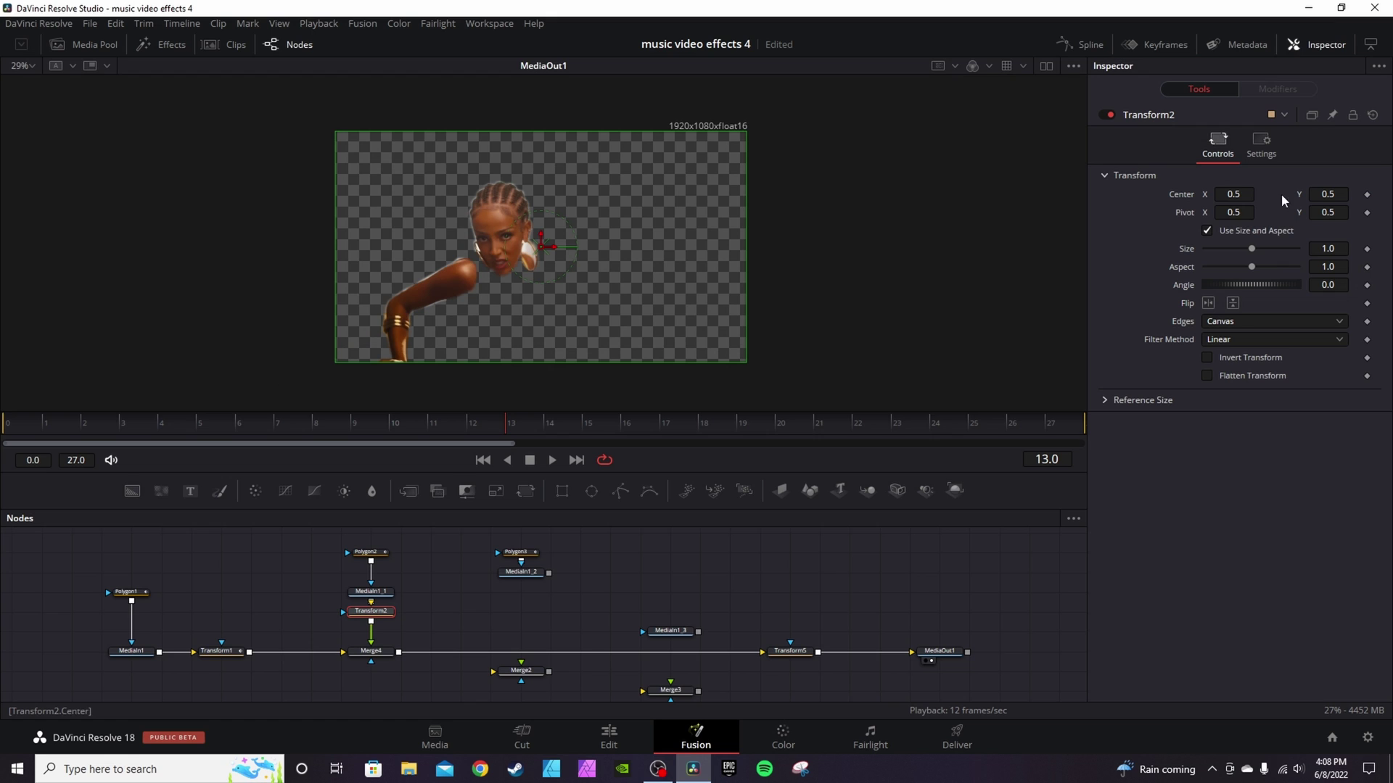
pyautogui.moveTo(1233, 194); pyautogui.dragTo(1224, 194)
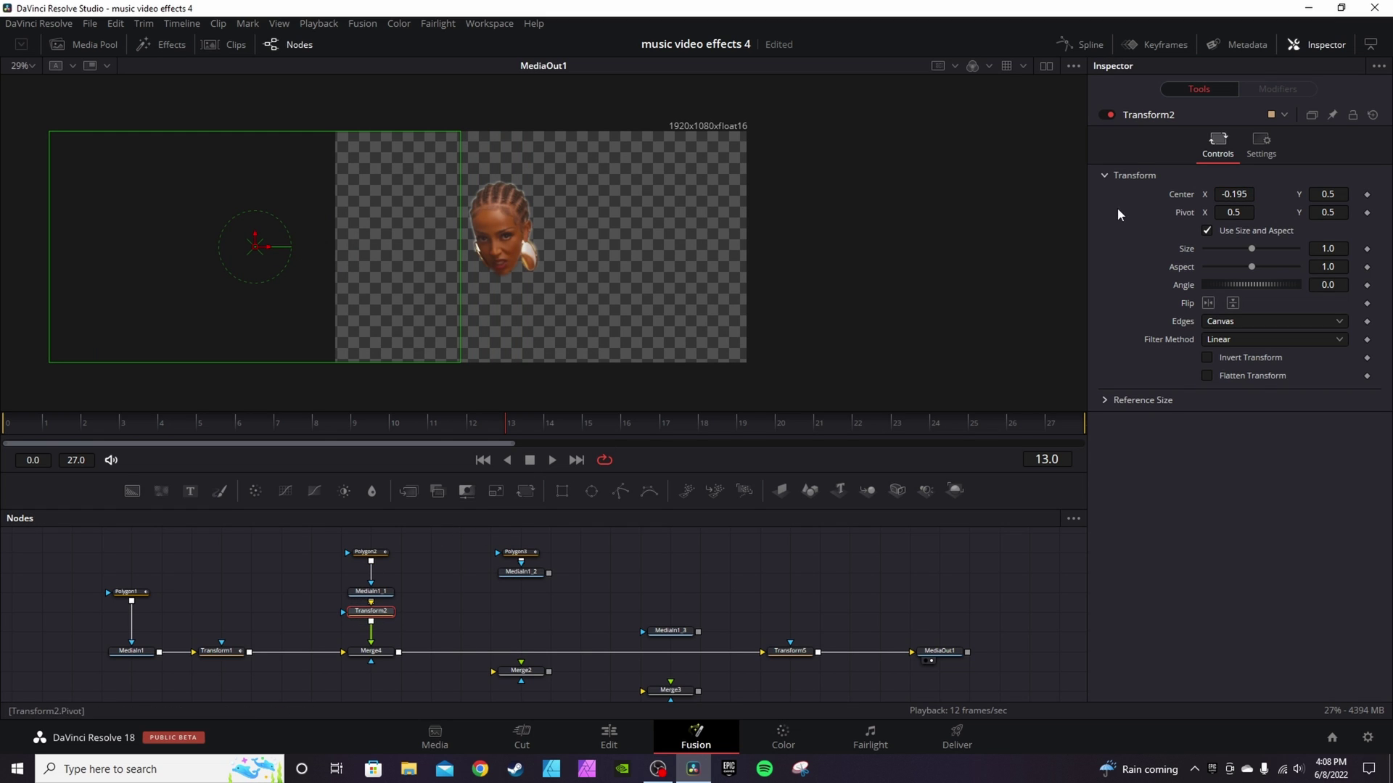
pyautogui.click(1367, 194)
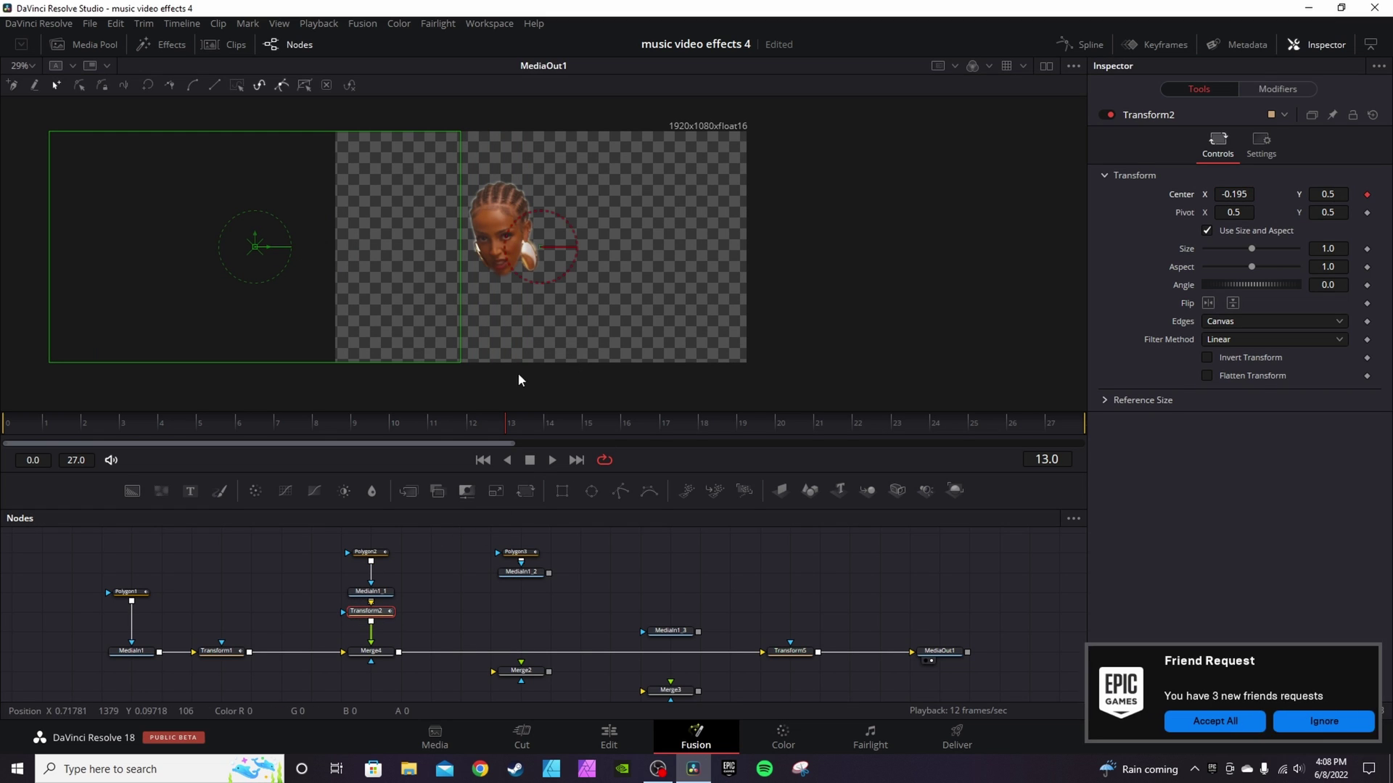
# - At frame 16, reset Transform2's Center to default, then scrub back to check the slide-in
pyautogui.click(620, 426)
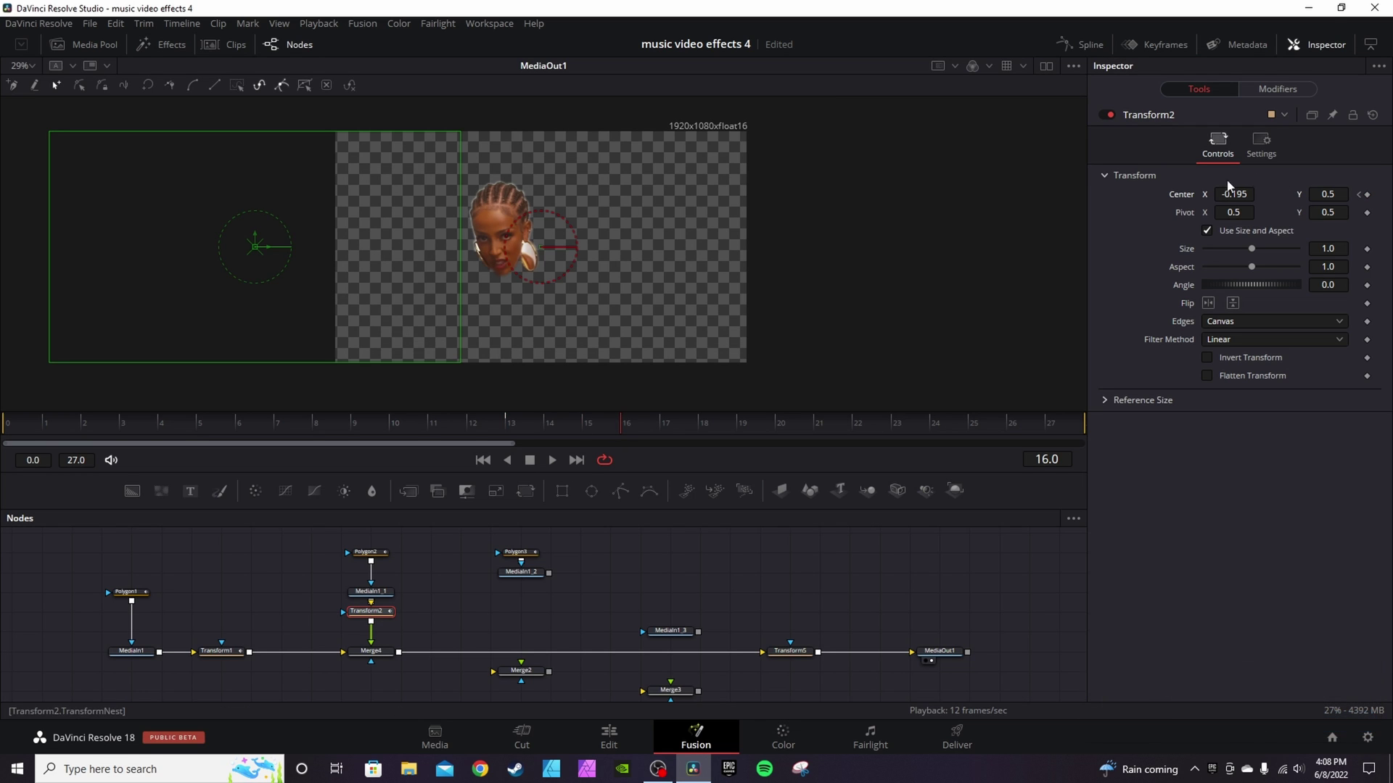
pyautogui.rightClick(1188, 196)
pyautogui.click(1231, 375)
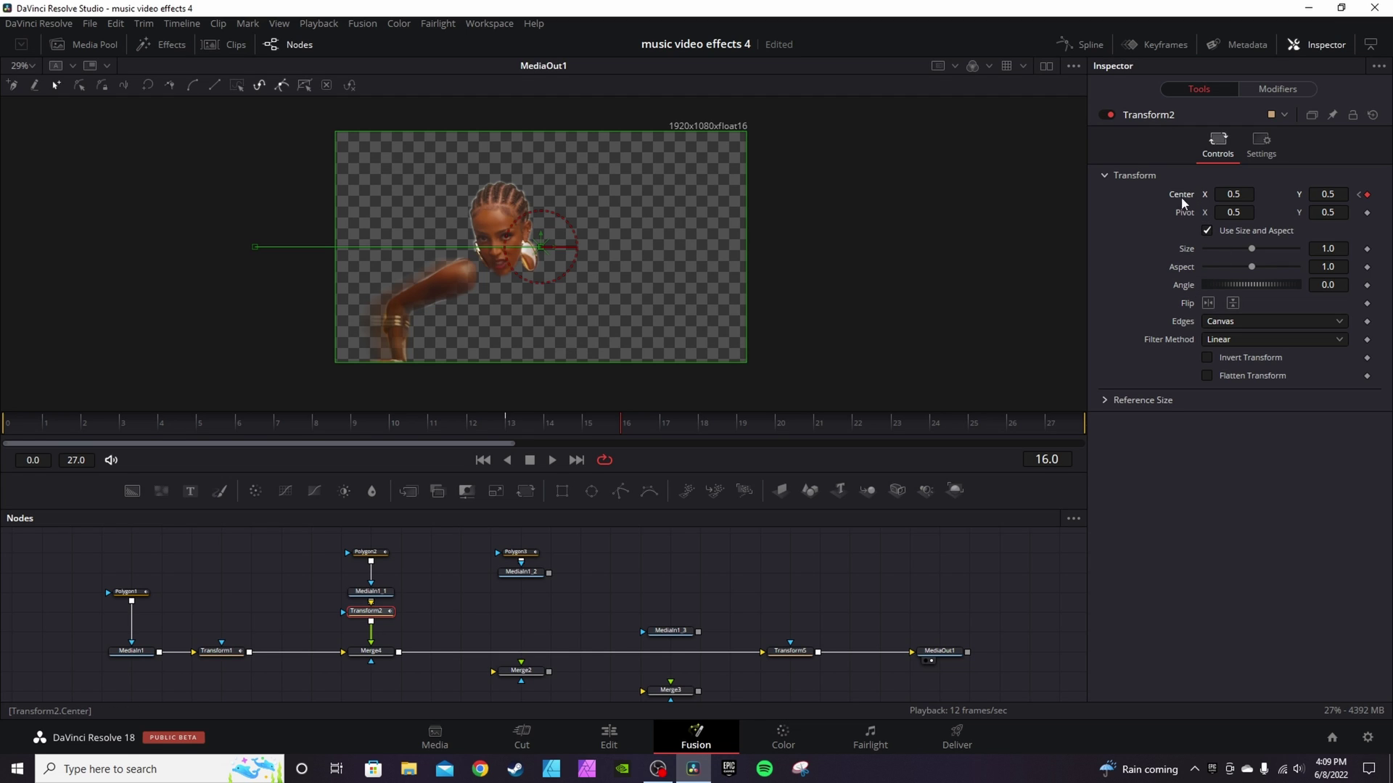
pyautogui.moveTo(398, 439); pyautogui.dragTo(666, 428)
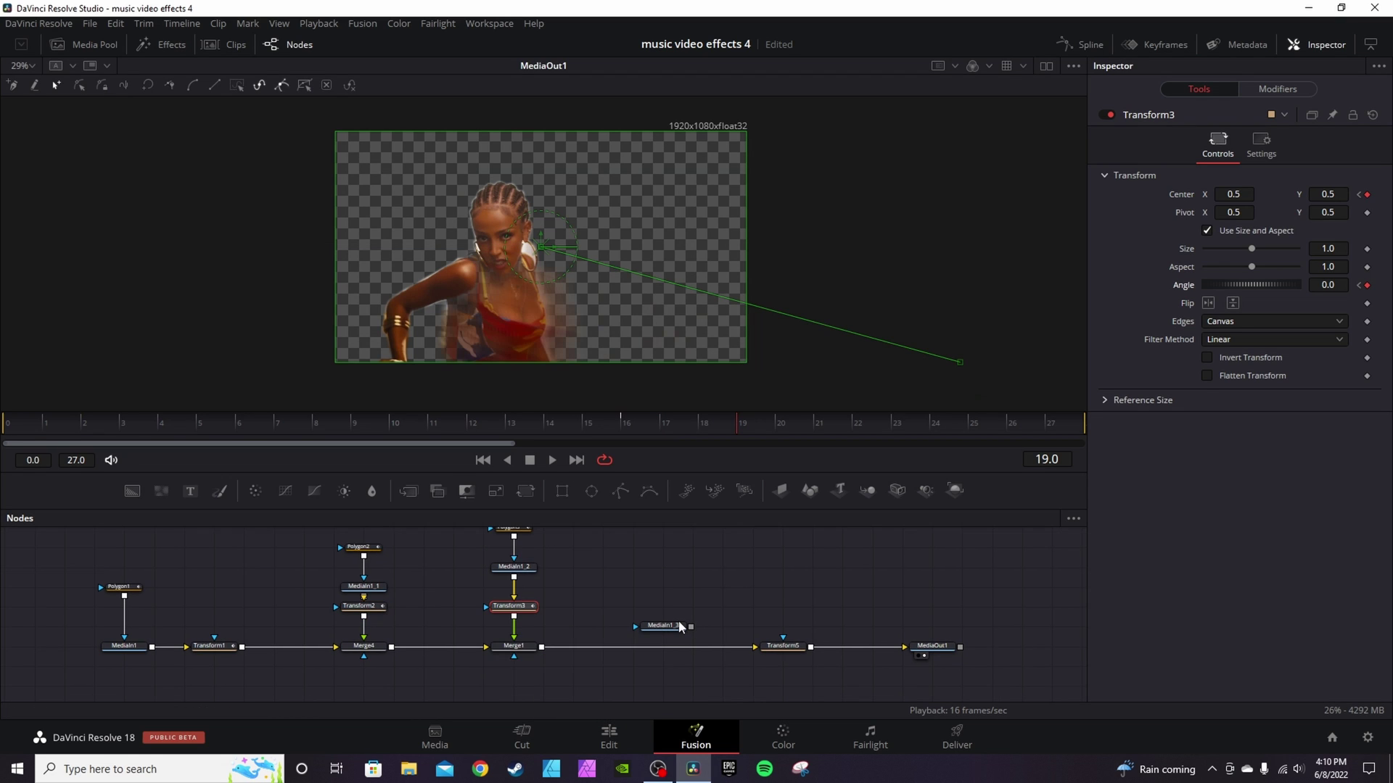
# - Merge the MediaIn1_3 body clip into the main node chain and add a tool after it
pyautogui.moveTo(679, 622); pyautogui.dragTo(753, 583)
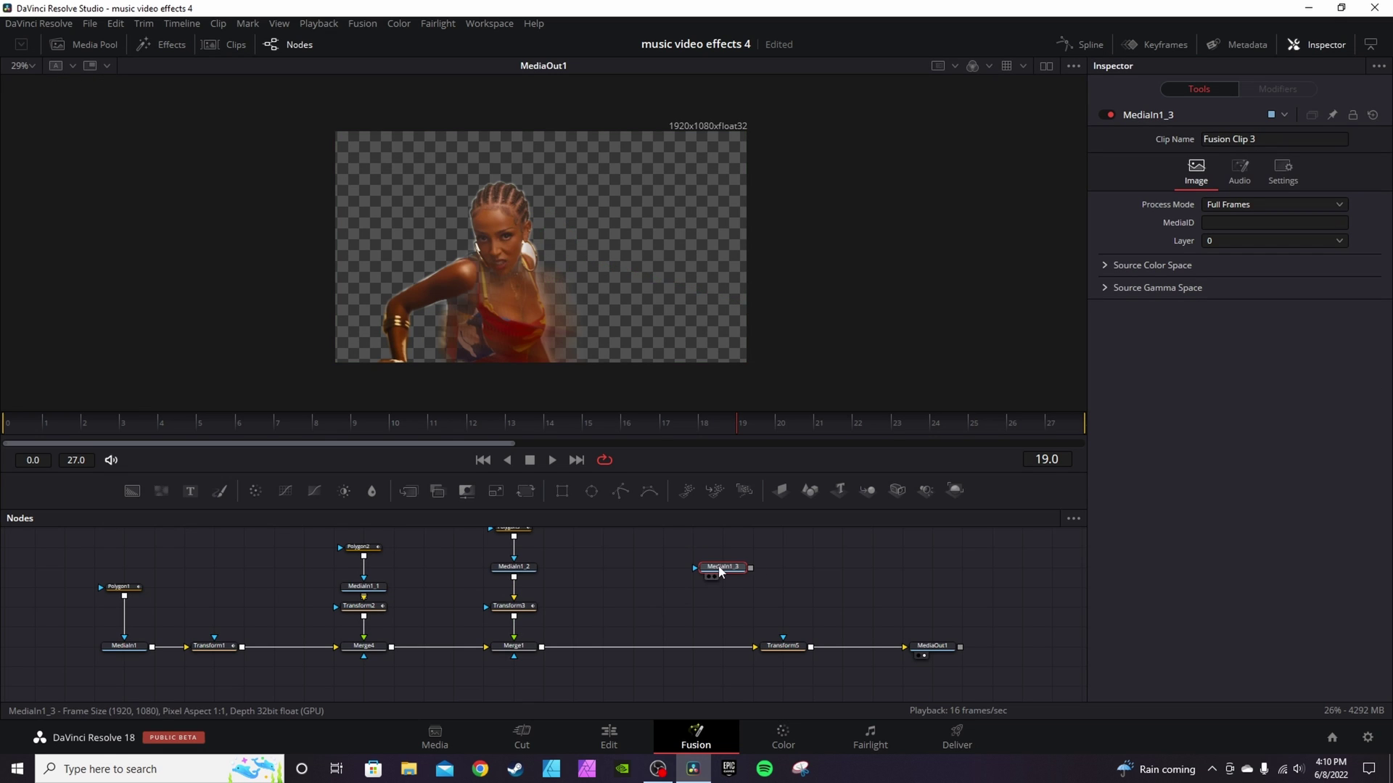
pyautogui.moveTo(752, 571); pyautogui.dragTo(540, 655)
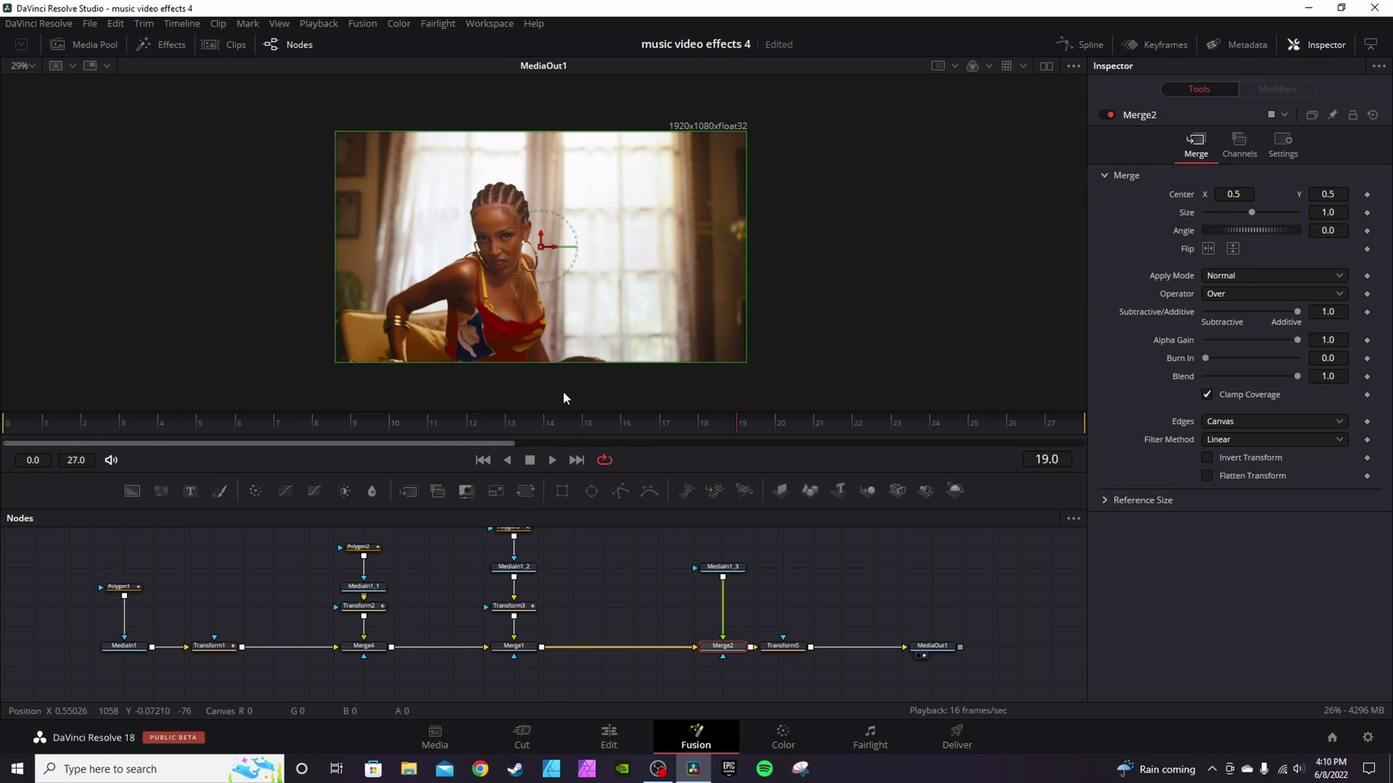
pyautogui.click(721, 567)
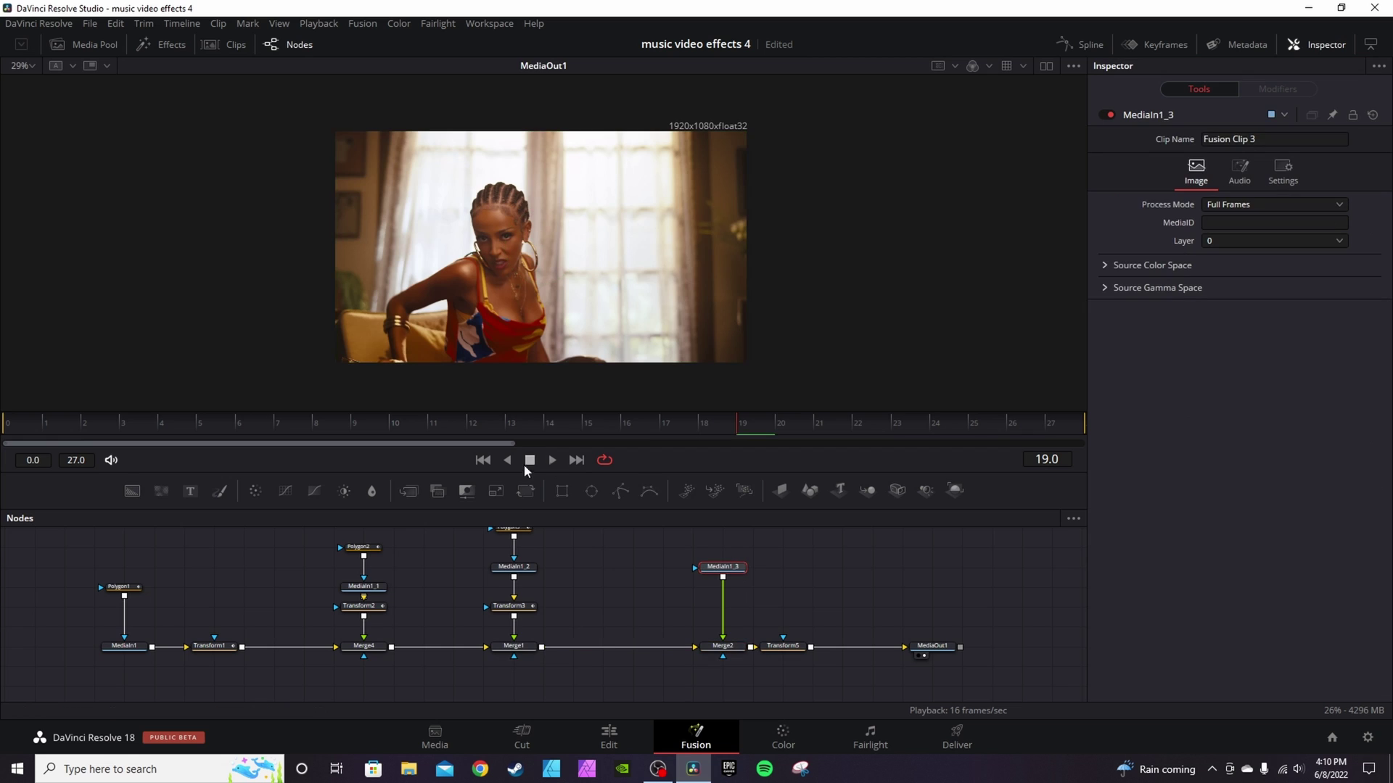
pyautogui.moveTo(529, 491); pyautogui.dragTo(721, 607)
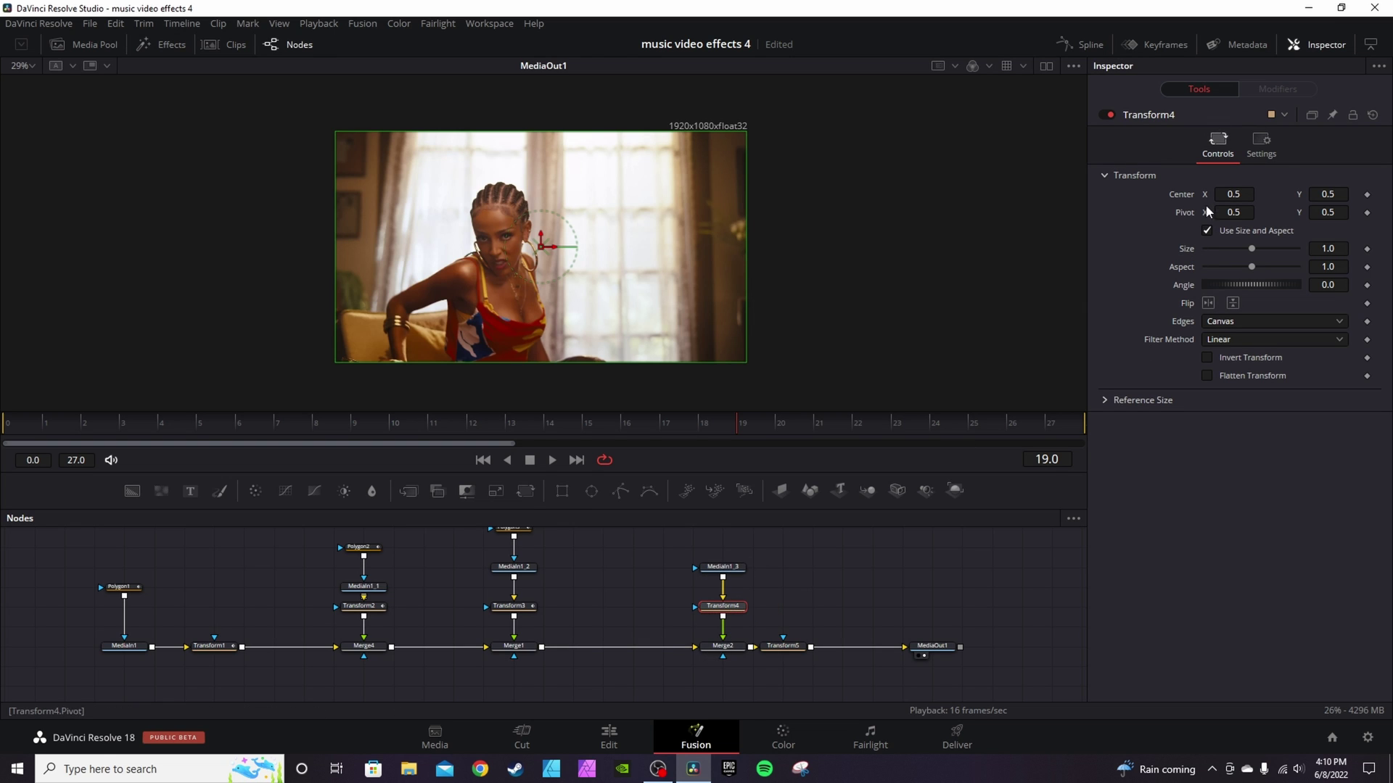
# - Drag Transform4's layer sideways across the frame, then settle it near Center X 0.502
pyautogui.moveTo(1233, 194); pyautogui.dragTo(479, 204)
pyautogui.moveTo(573, 201); pyautogui.dragTo(1368, 201)
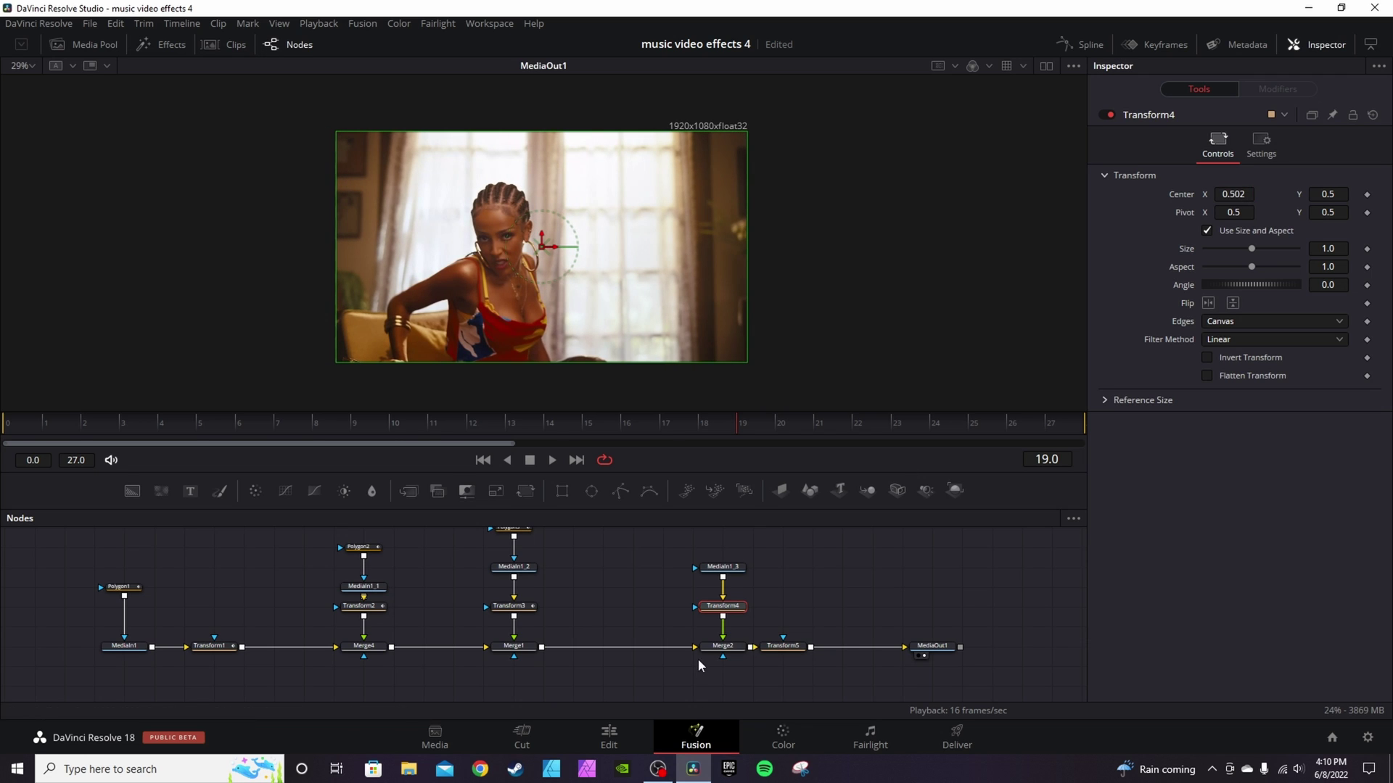
pyautogui.click(716, 650)
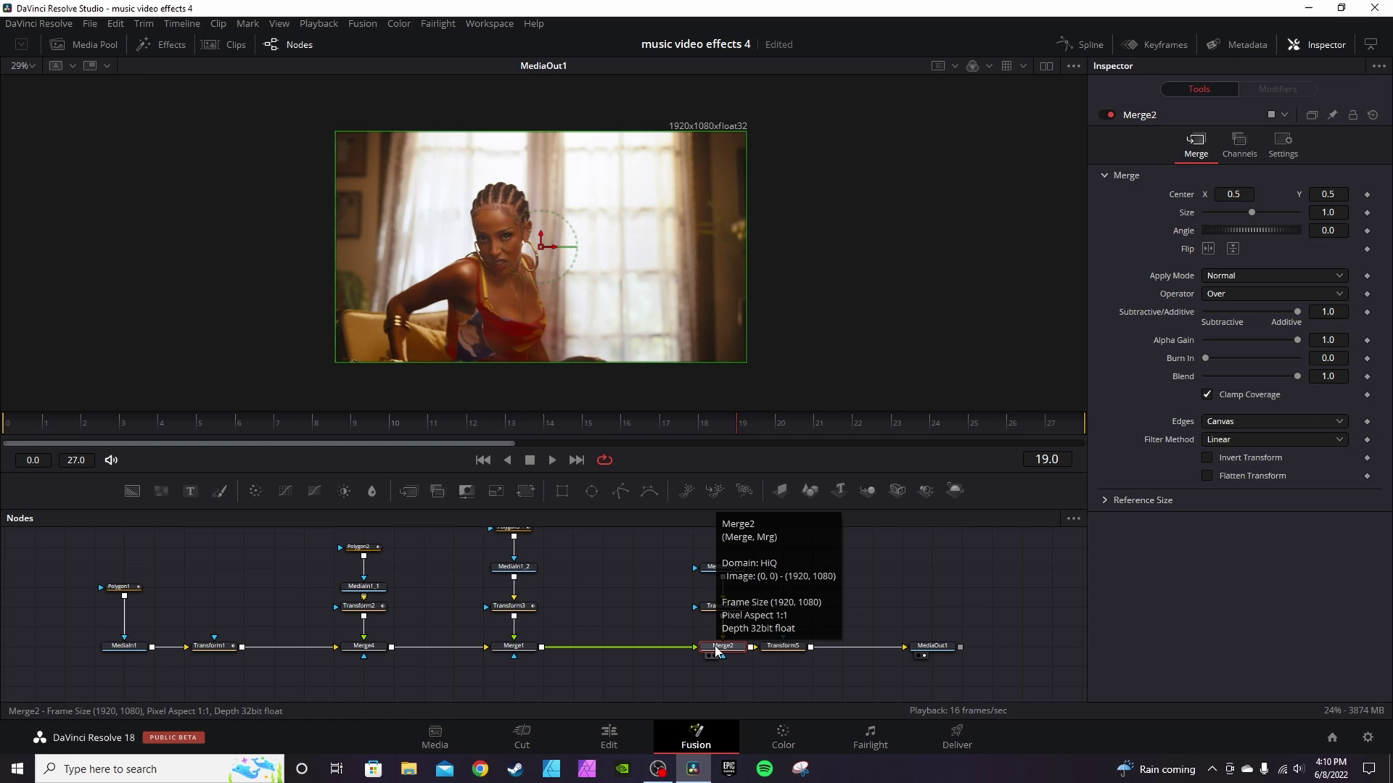
# - Test shifting Merge2's foreground, then reset its Center to 0.5, 0.5
pyautogui.moveTo(541, 246)
pyautogui.mouseDown()
pyautogui.moveTo(383, 246)
pyautogui.moveTo(540, 246)
pyautogui.mouseUp()
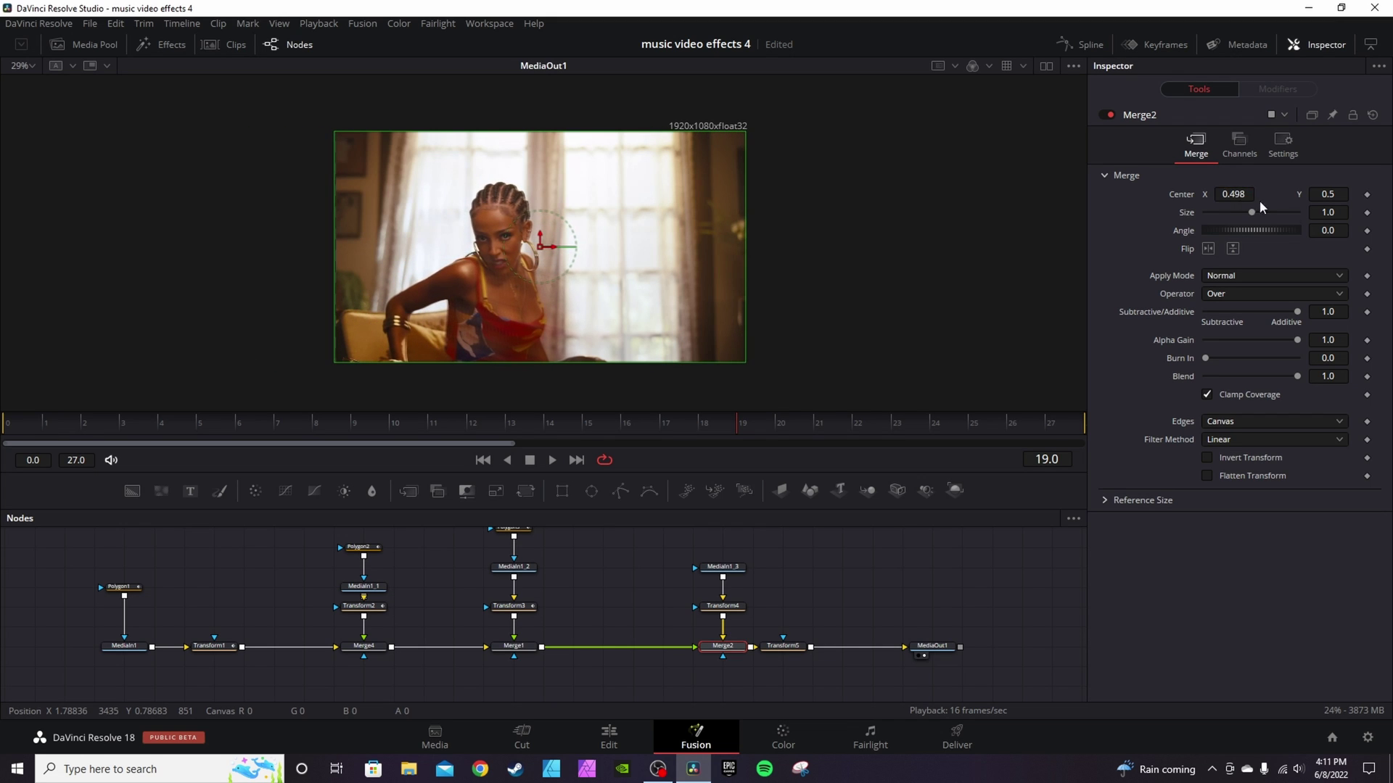
pyautogui.doubleClick(1188, 193)
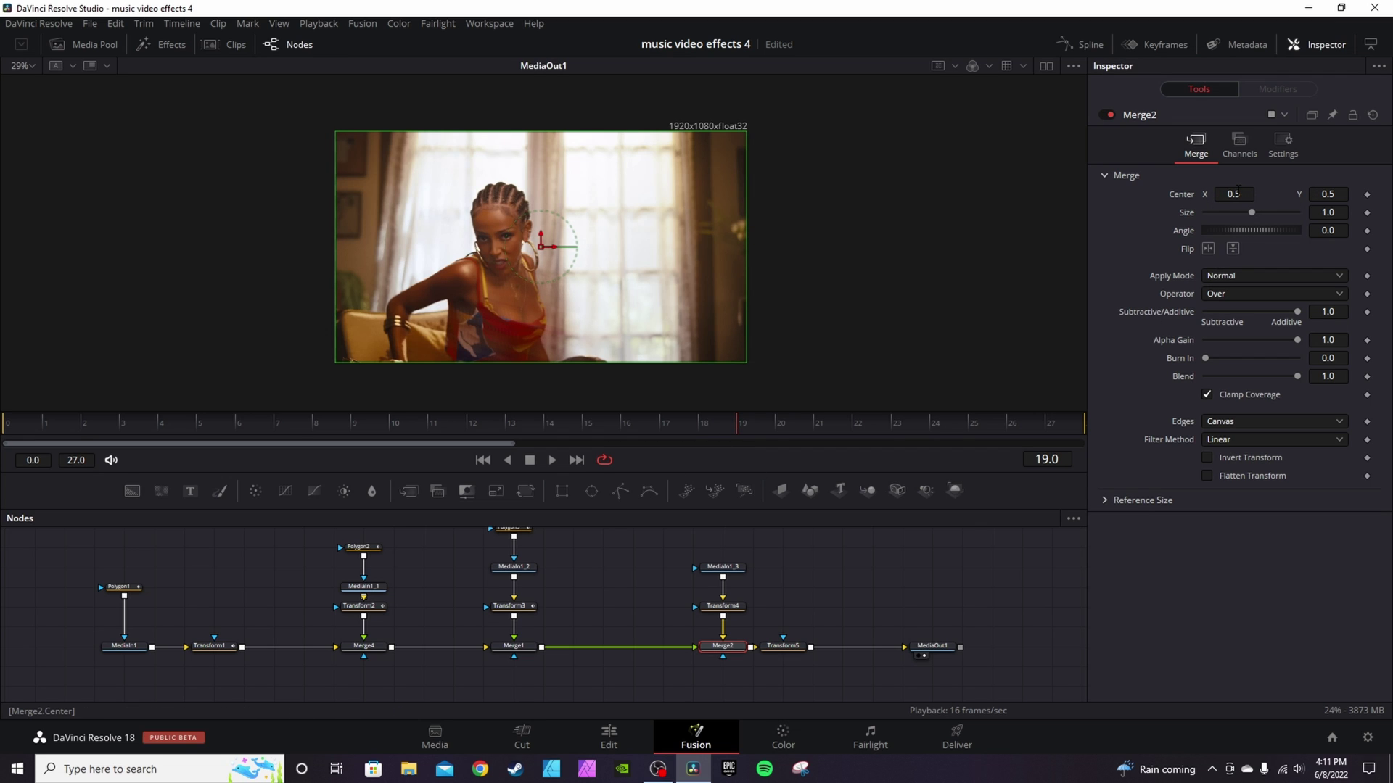
pyautogui.moveTo(1237, 194); pyautogui.dragTo(613, 138)
pyautogui.doubleClick(1184, 194)
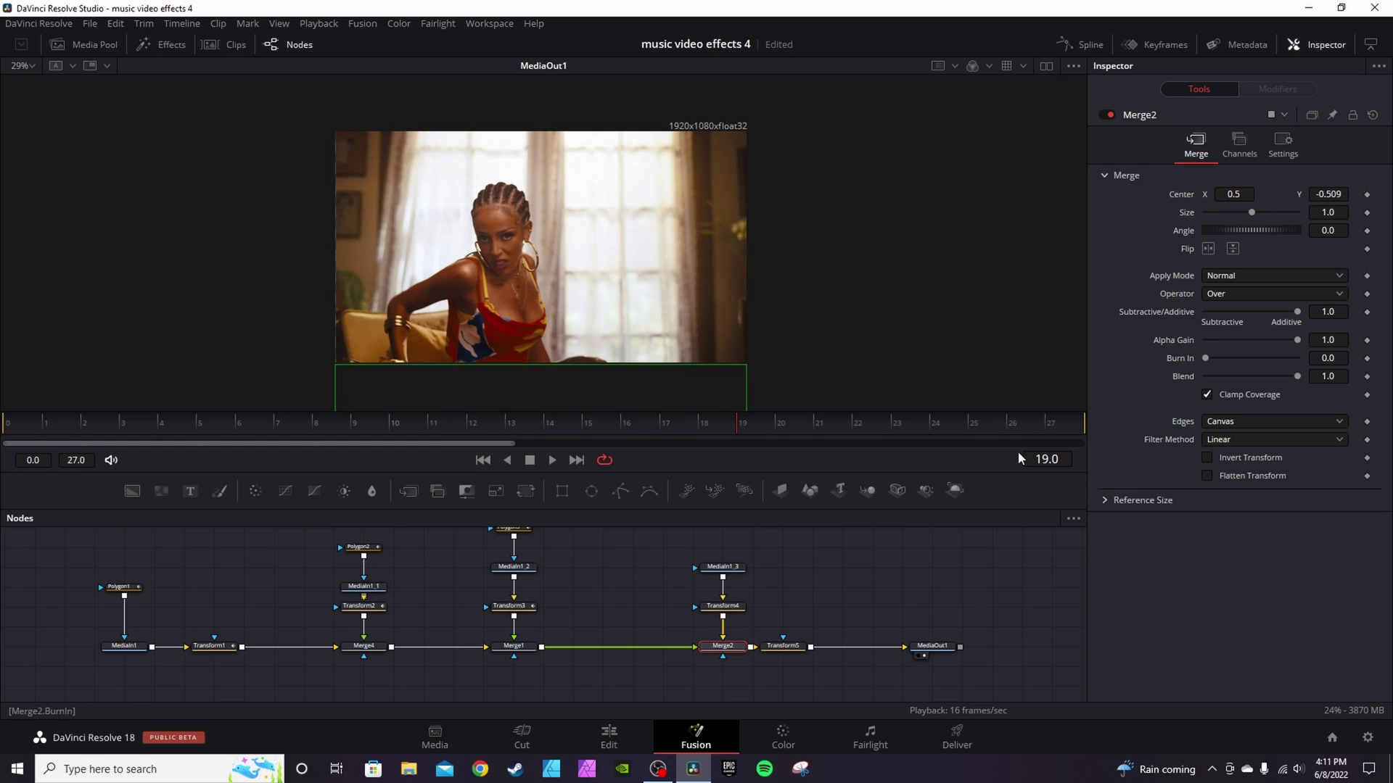
pyautogui.click(729, 608)
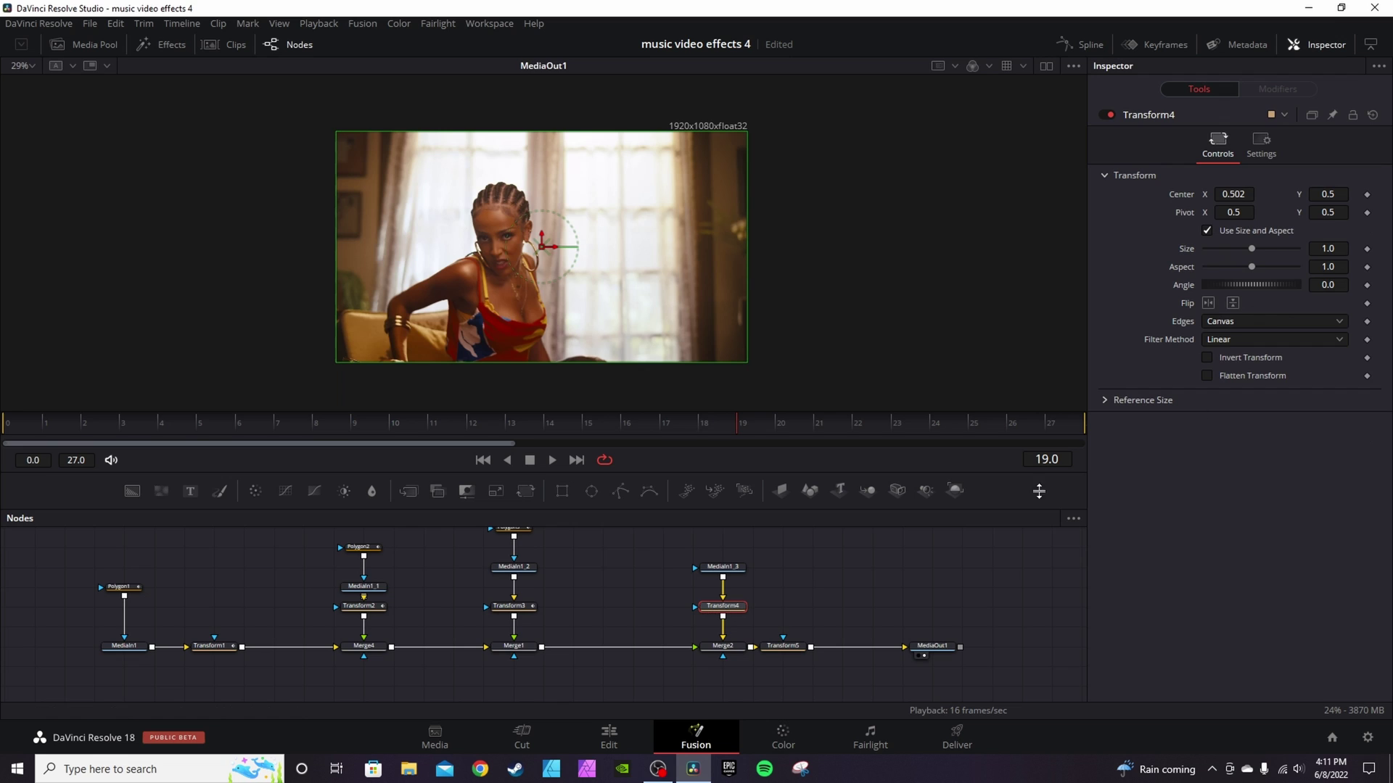
pyautogui.click(724, 647)
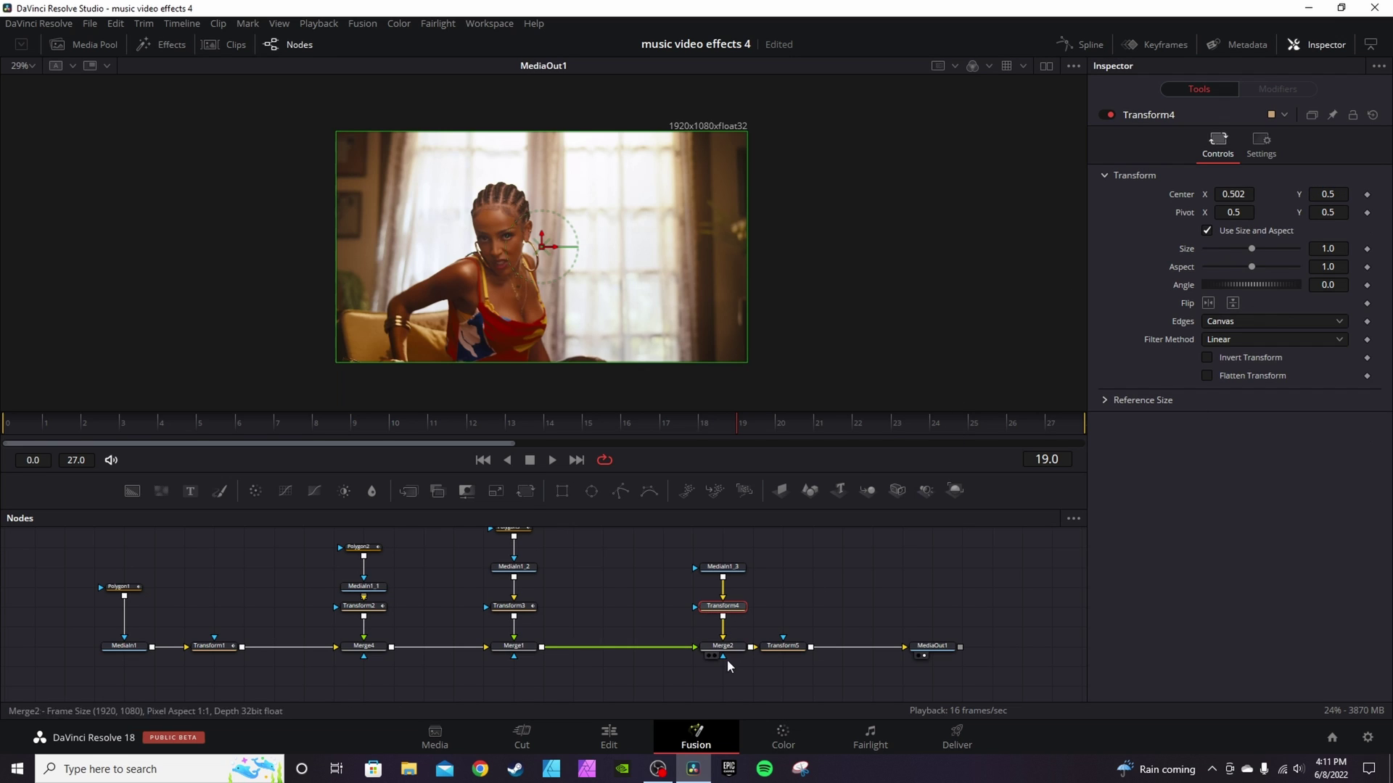
pyautogui.click(1314, 194)
pyautogui.write('0.5')
pyautogui.press('Return')
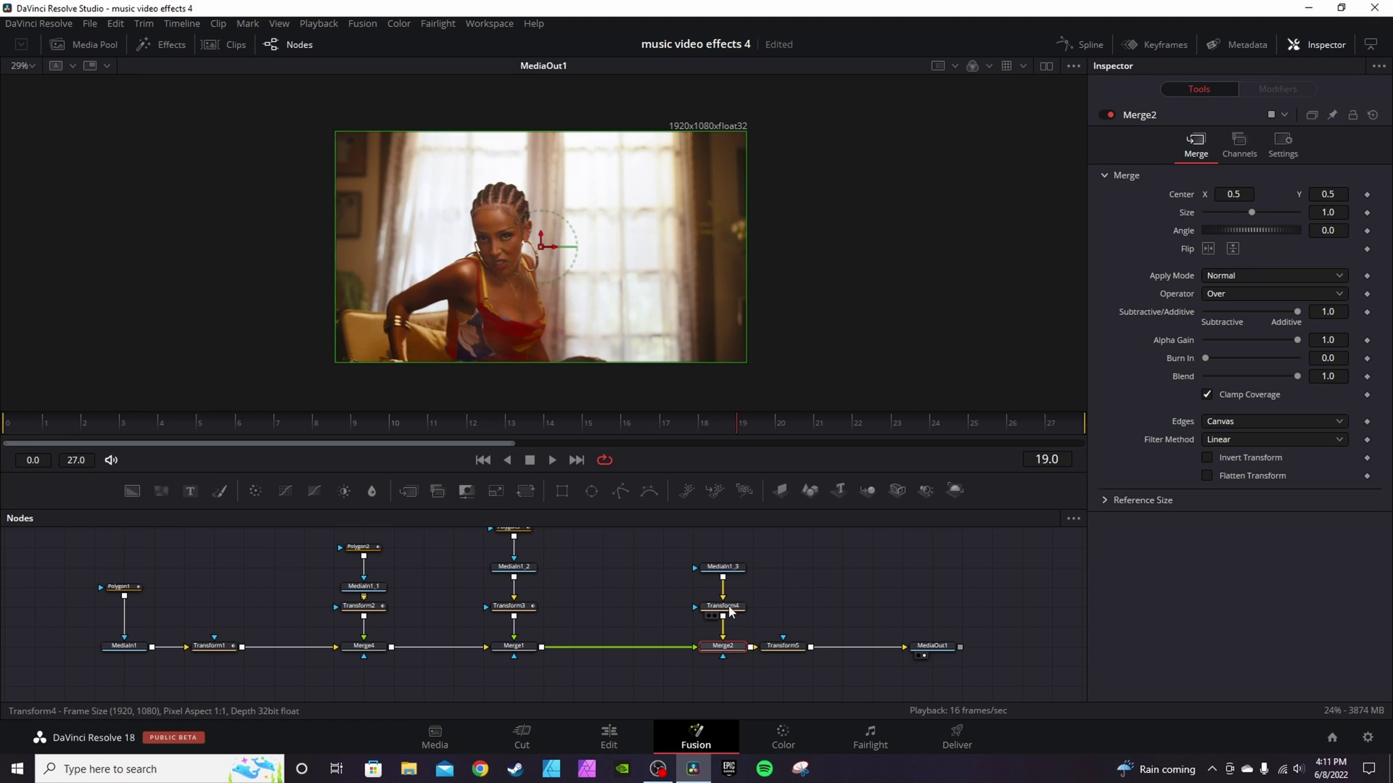
# - Set Transform4's vertical Center to -0.106, then -0.646 to drop the layer below frame
pyautogui.click(730, 611)
pyautogui.click(1327, 194)
pyautogui.write('-0.106')
pyautogui.press('Return')
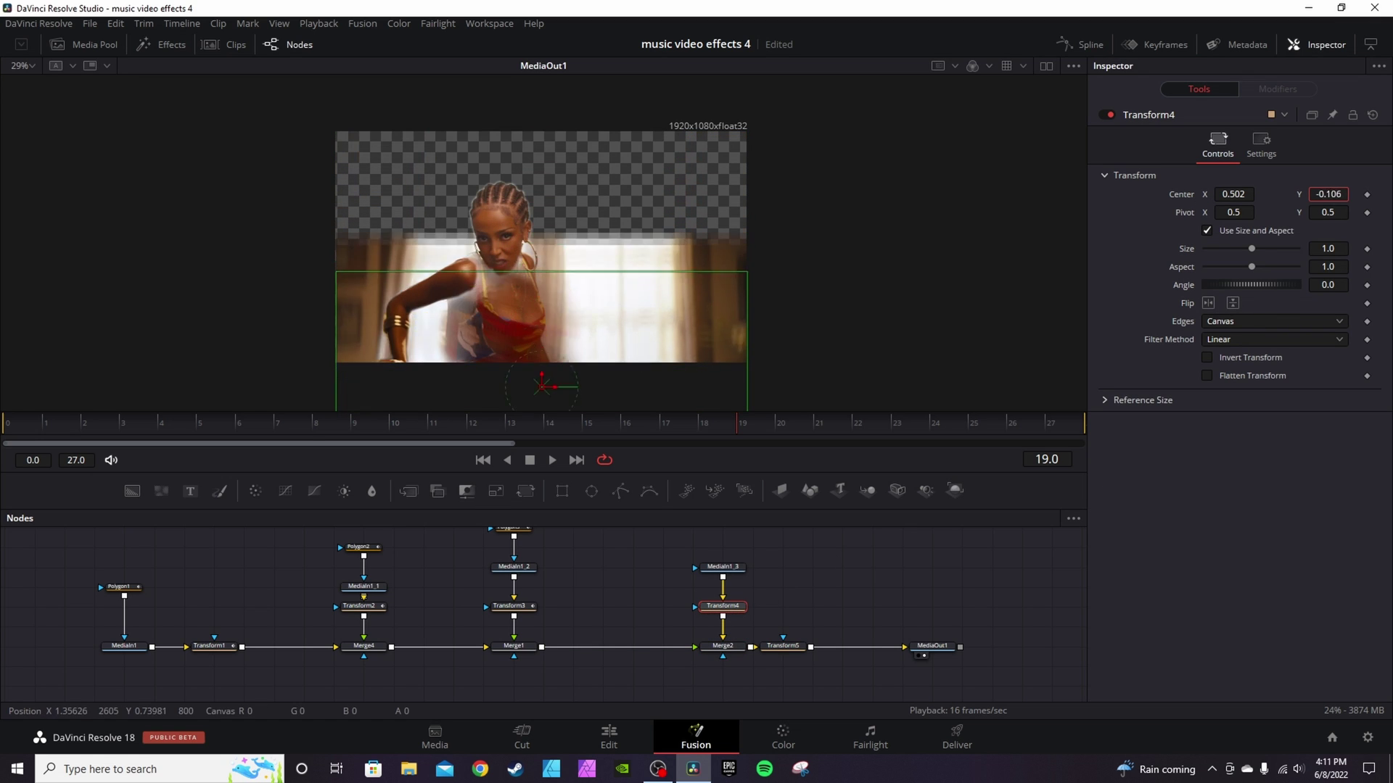
pyautogui.write('-0.646')
pyautogui.press('Return')
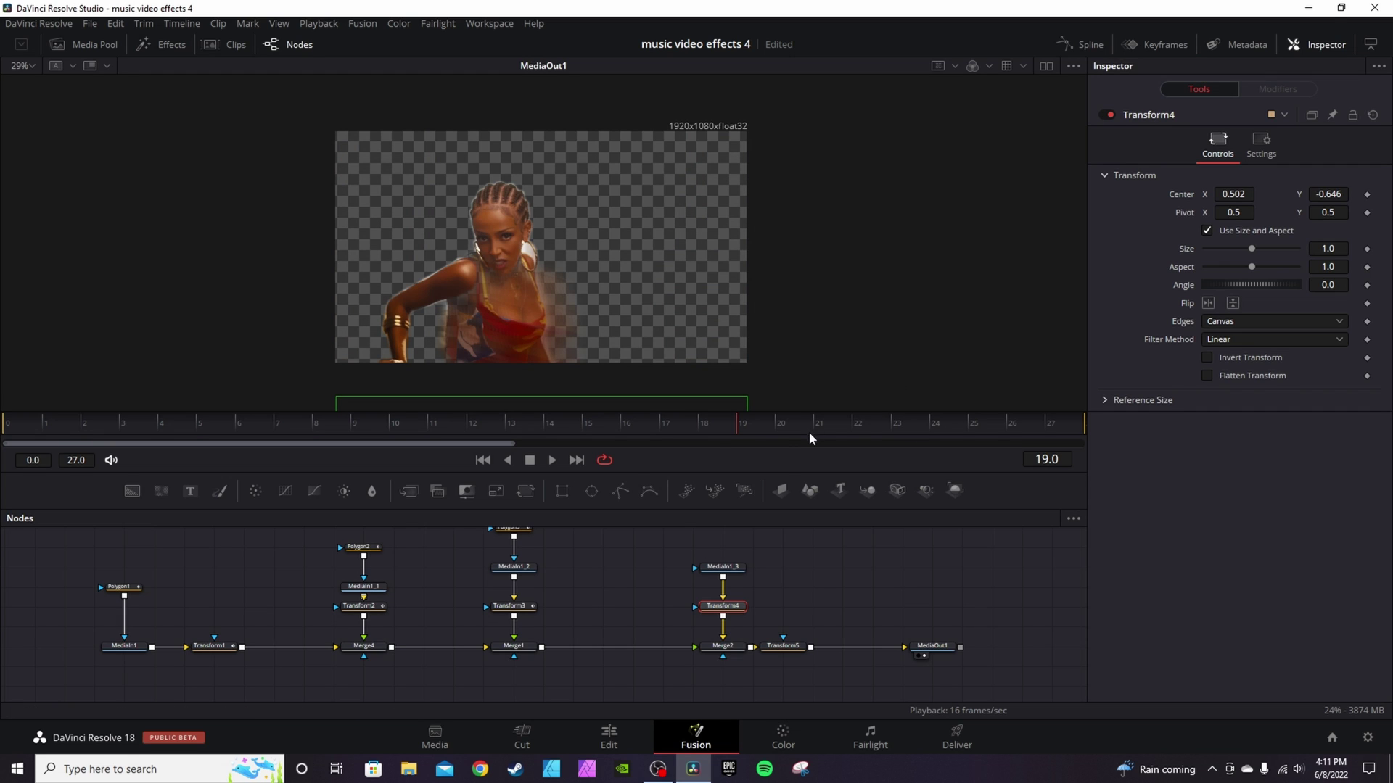
# - Keyframe Transform4's Center at frame 19, remove its path at frame 24, and check frames 12–17
pyautogui.click(931, 422)
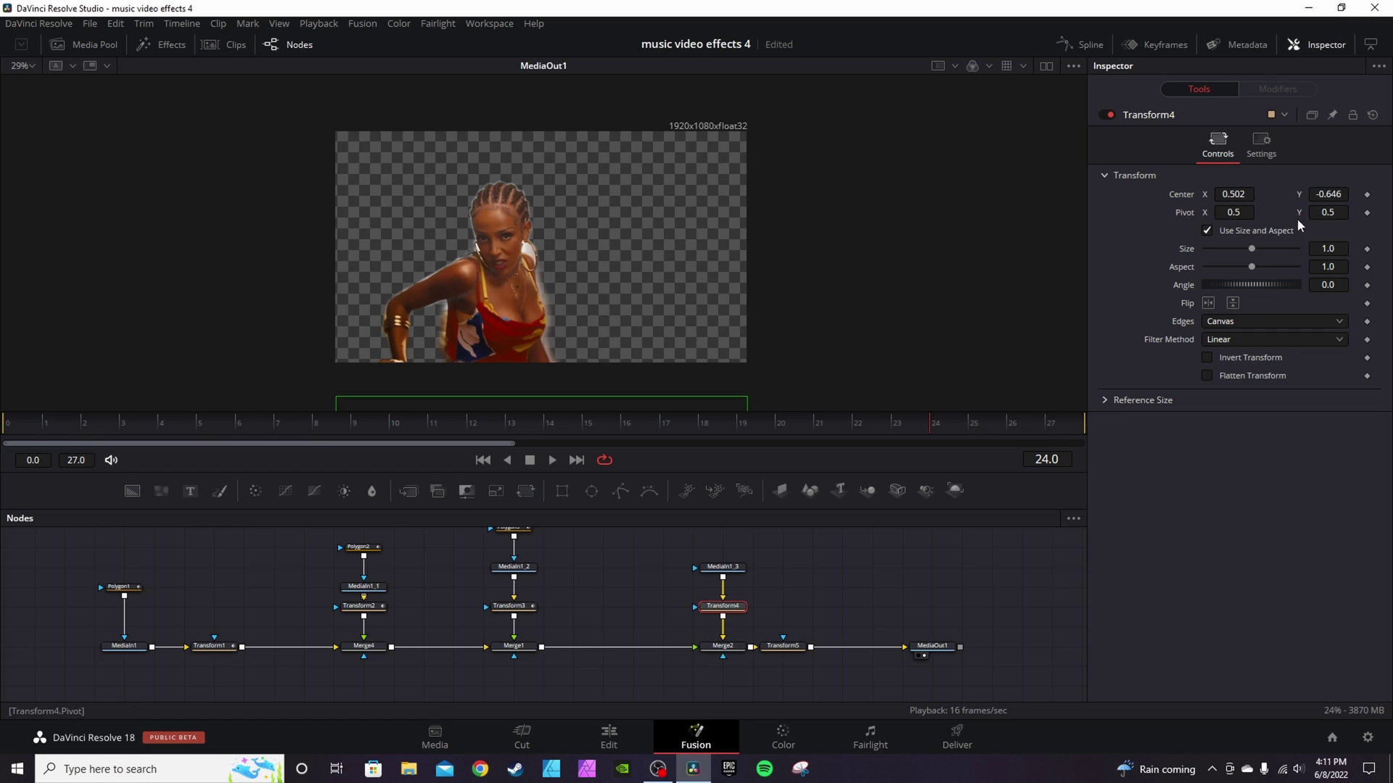
pyautogui.click(737, 425)
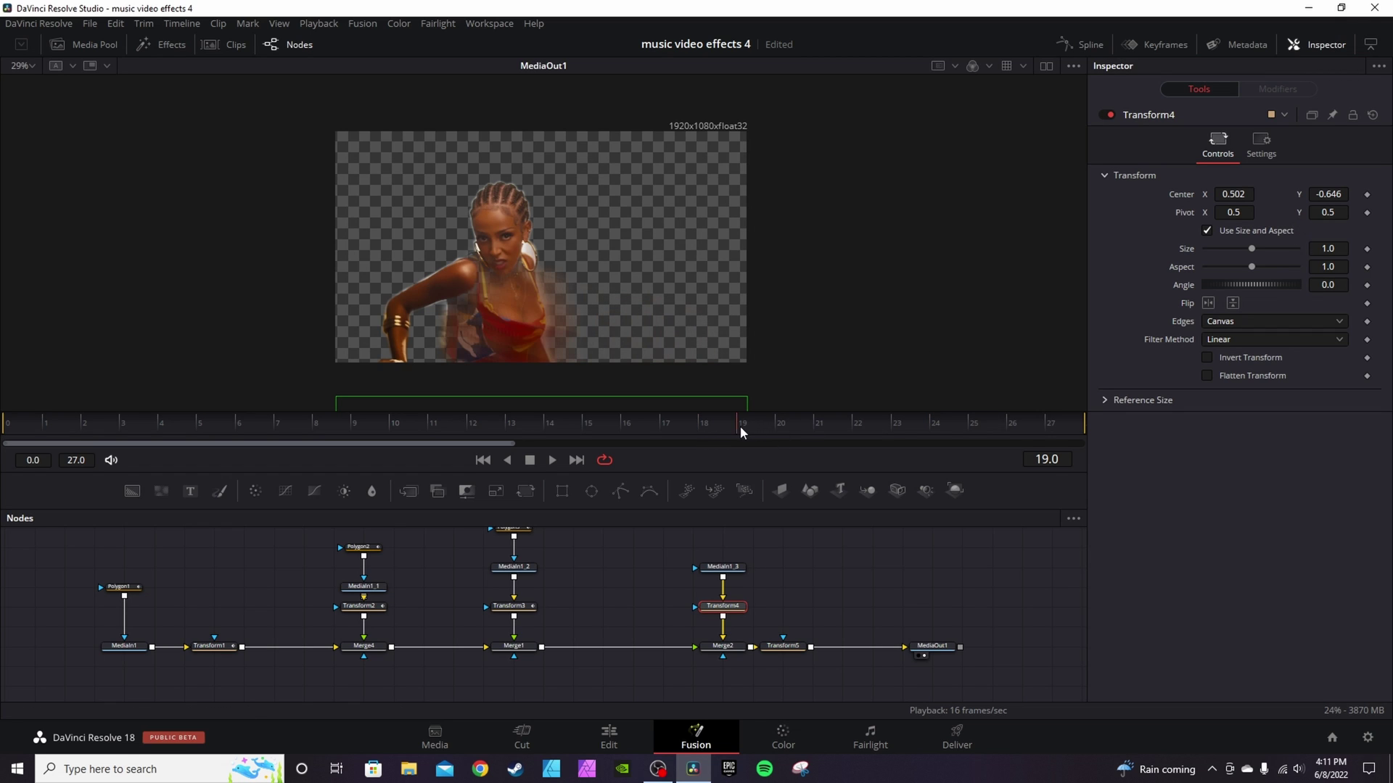
pyautogui.click(1367, 195)
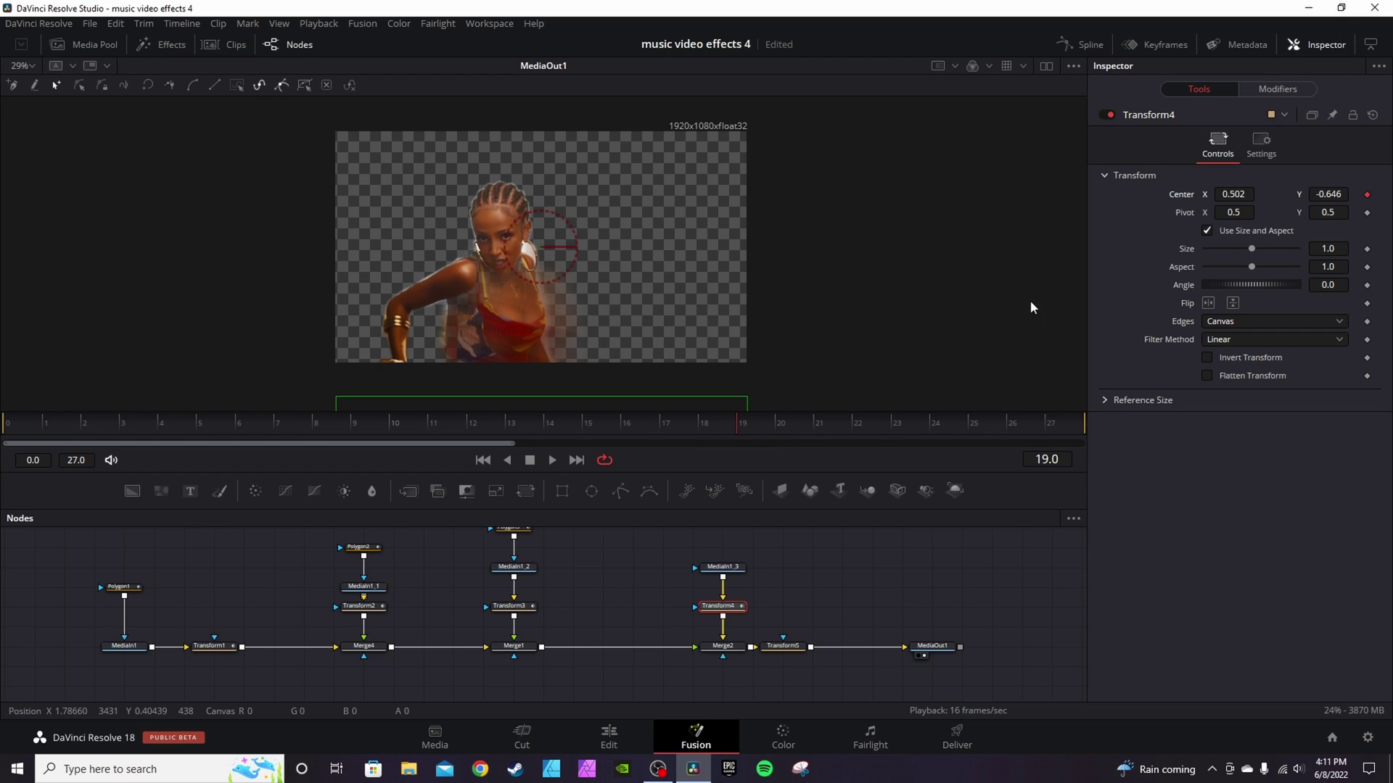
pyautogui.click(934, 426)
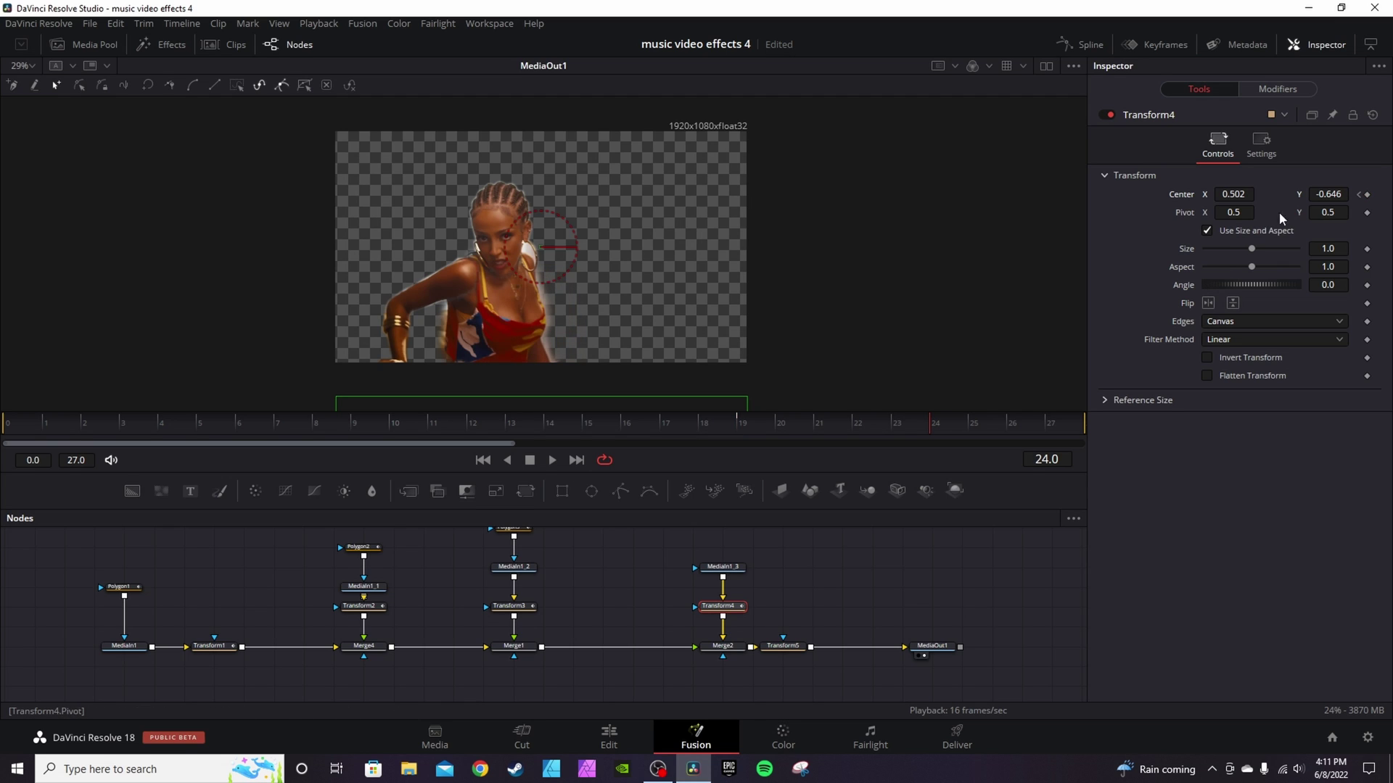
pyautogui.rightClick(1196, 193)
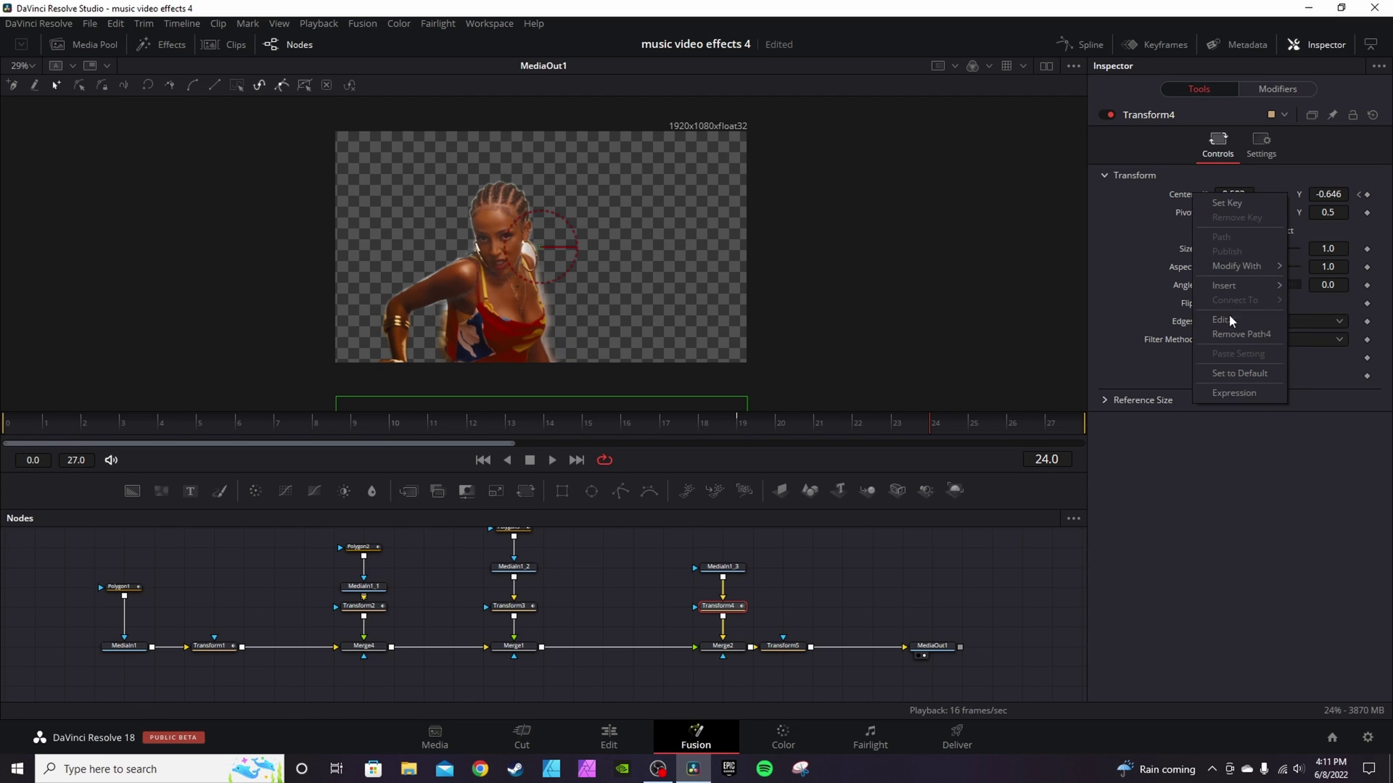
pyautogui.click(1246, 335)
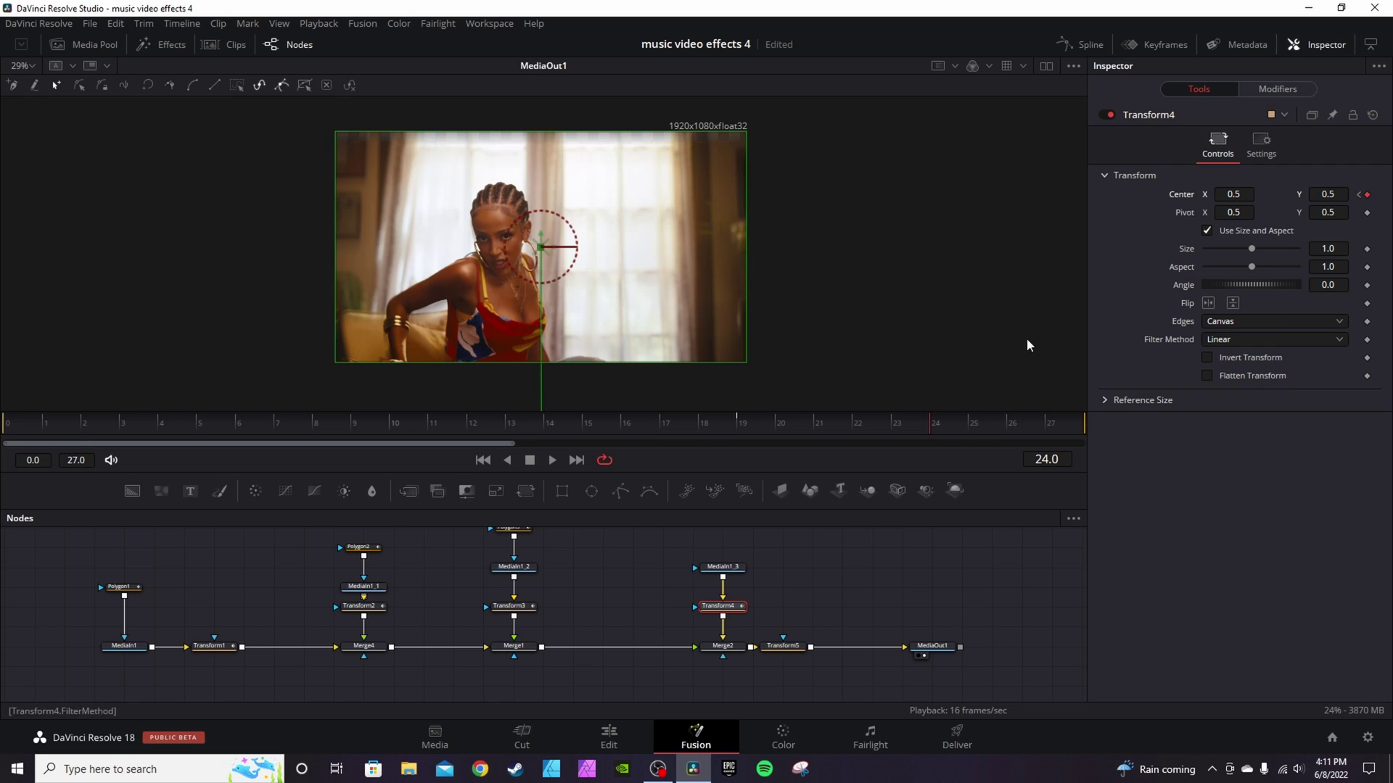
pyautogui.click(537, 428)
pyautogui.moveTo(537, 430); pyautogui.dragTo(967, 421)
# - Show Transform5's Settings with Motion Blur on, Quality 10 and Shutter Angle 181.4
pyautogui.click(783, 645)
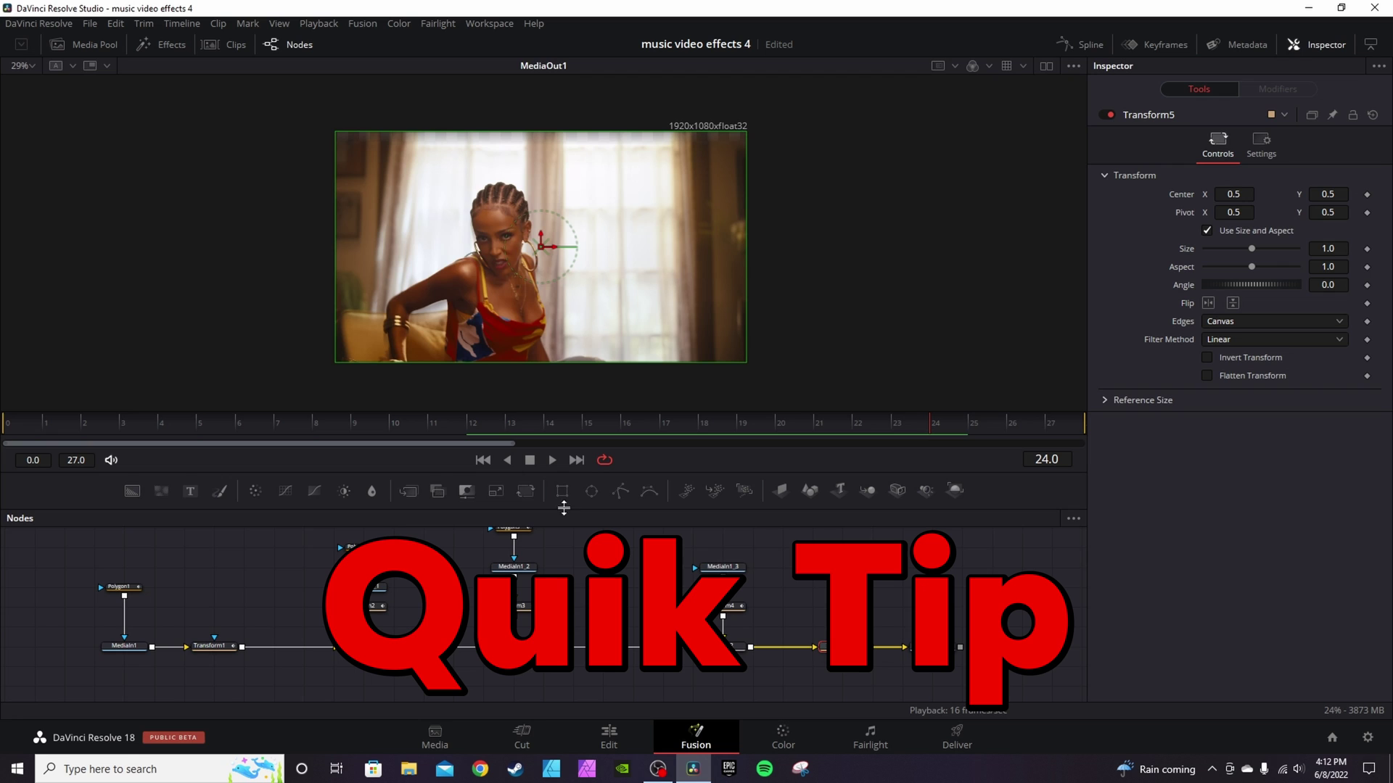
pyautogui.moveTo(821, 646)
pyautogui.mouseDown()
pyautogui.moveTo(906, 580)
pyautogui.moveTo(842, 648)
pyautogui.mouseUp()
pyautogui.click(1244, 150)
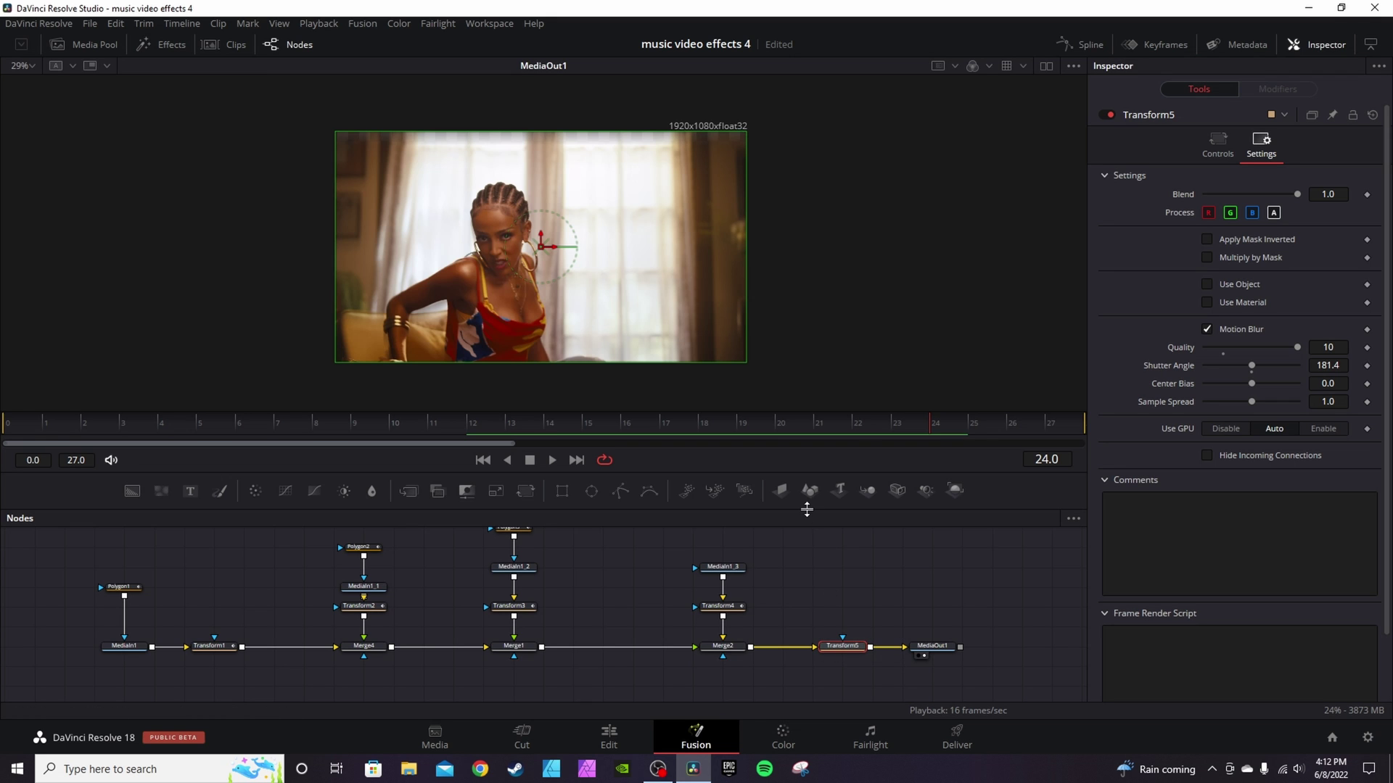
# - Enlarge the node graph area and reselect only the Transform5 node
pyautogui.moveTo(806, 509); pyautogui.dragTo(810, 322)
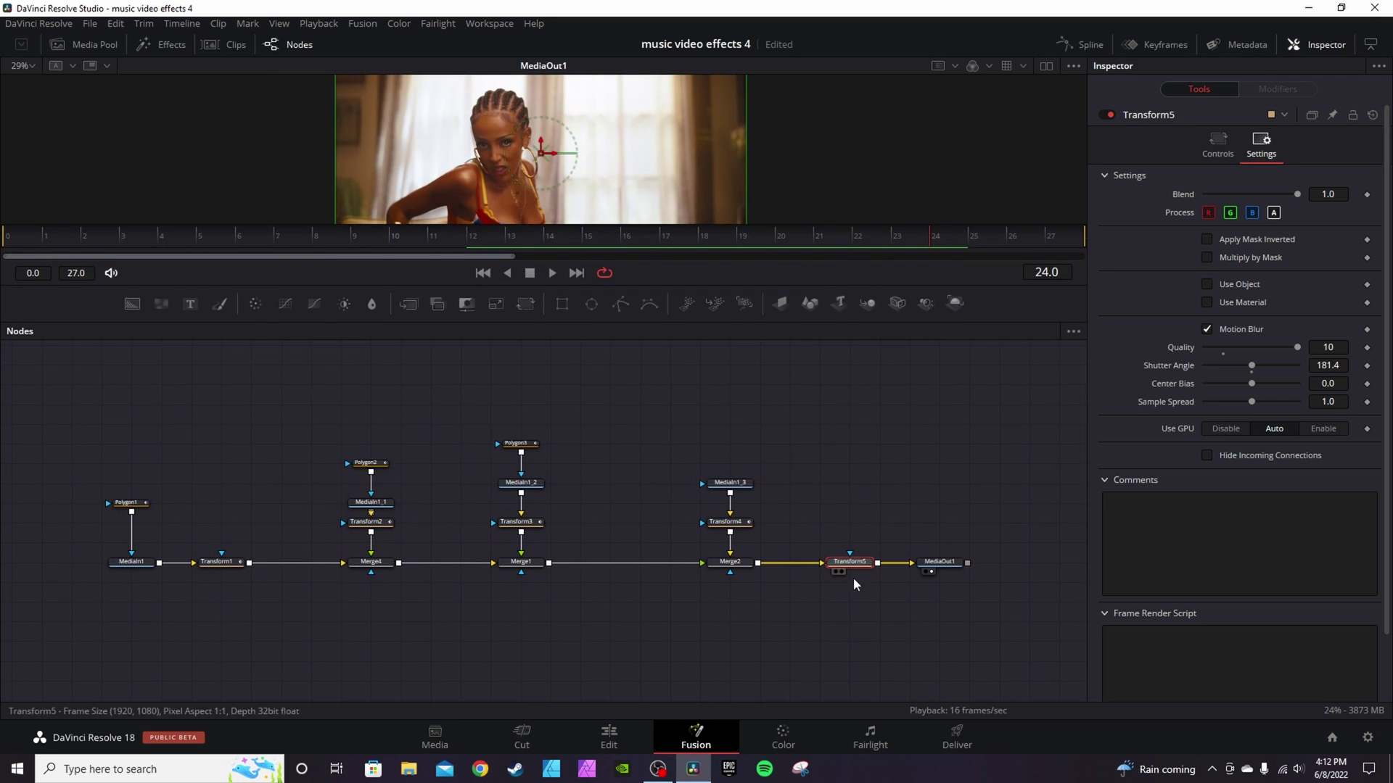
pyautogui.moveTo(789, 613); pyautogui.dragTo(32, 395)
pyautogui.click(871, 562)
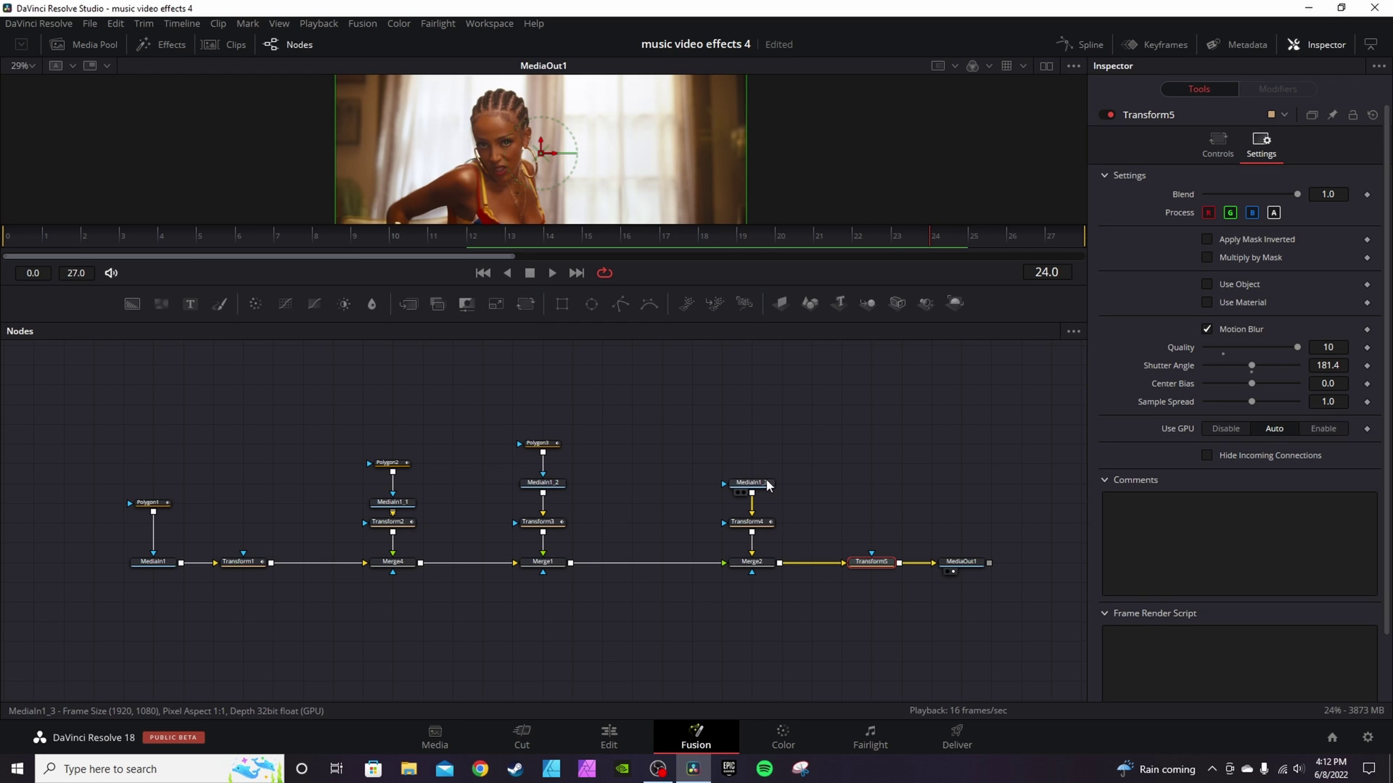
pyautogui.moveTo(768, 485)
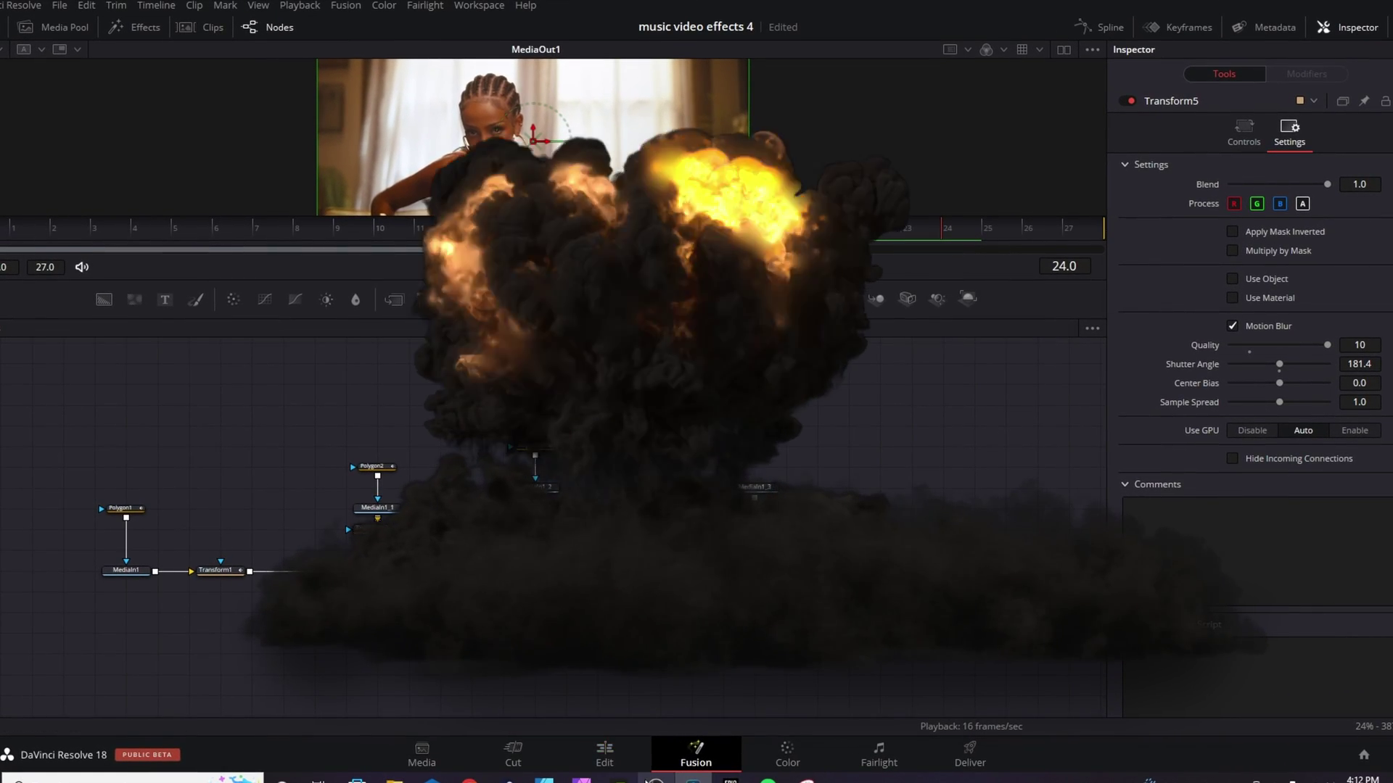
# - On Timeline 4's Edit page, scrub the Fusion clip around 01:00:11–01:00:12 and play from 01:00:10:04
pyautogui.click(613, 765)
pyautogui.click(882, 481)
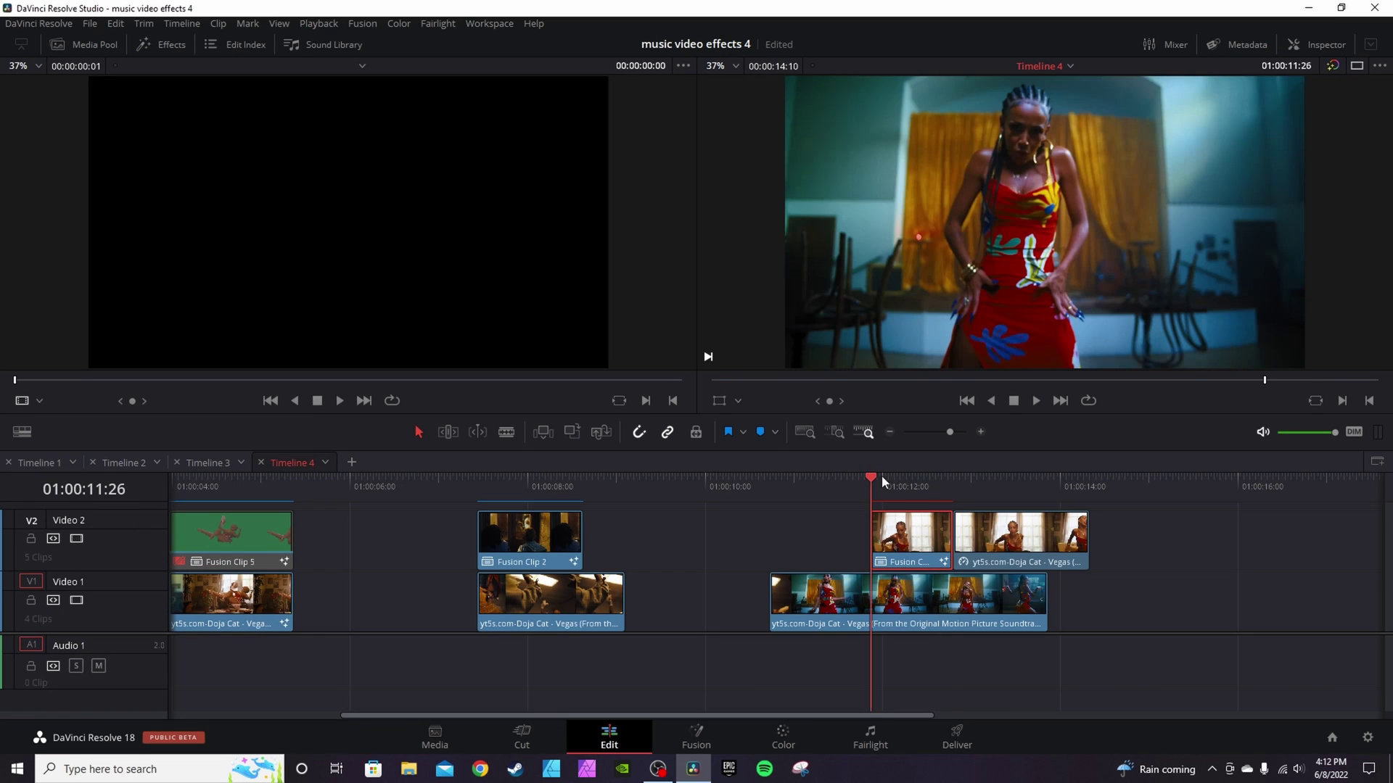
pyautogui.click(842, 482)
pyautogui.moveTo(805, 488); pyautogui.dragTo(885, 494)
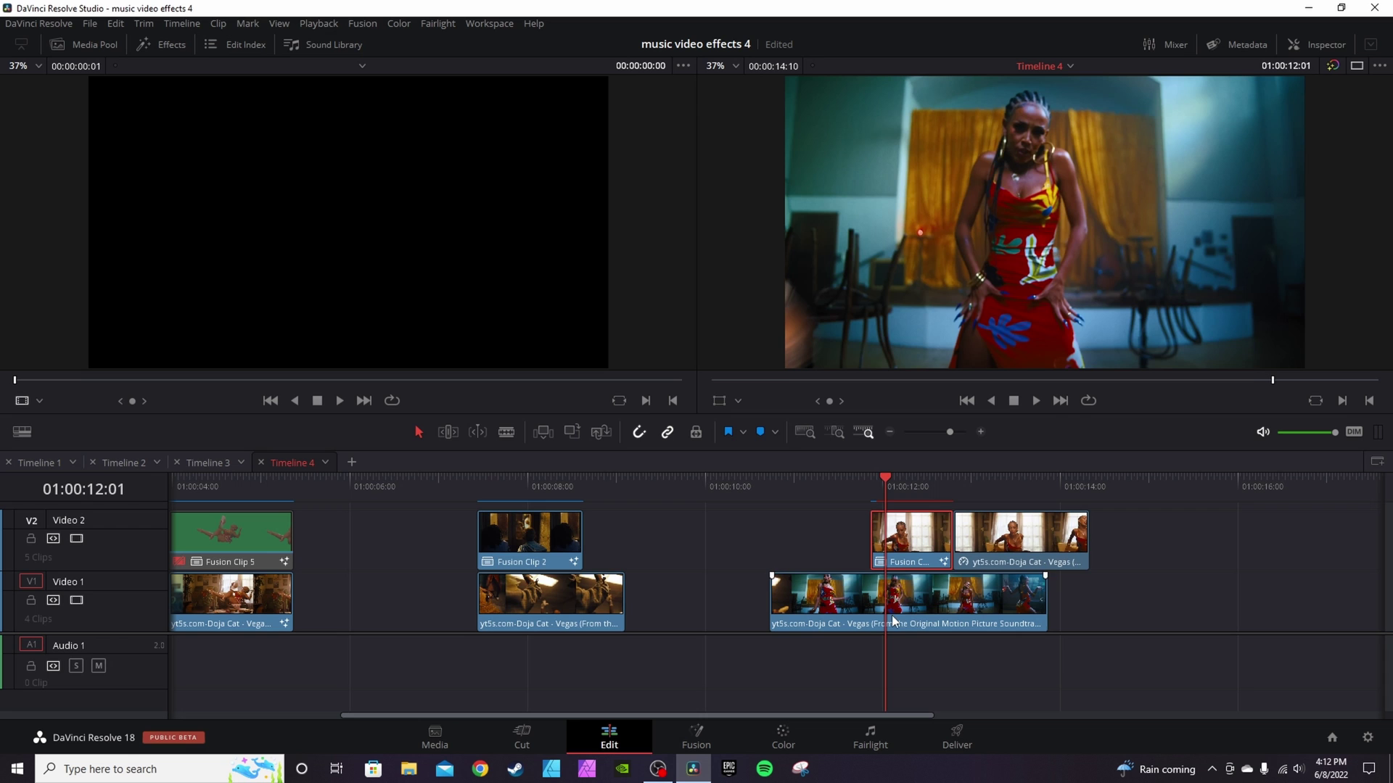
pyautogui.moveTo(884, 481); pyautogui.dragTo(740, 474)
pyautogui.press('space')
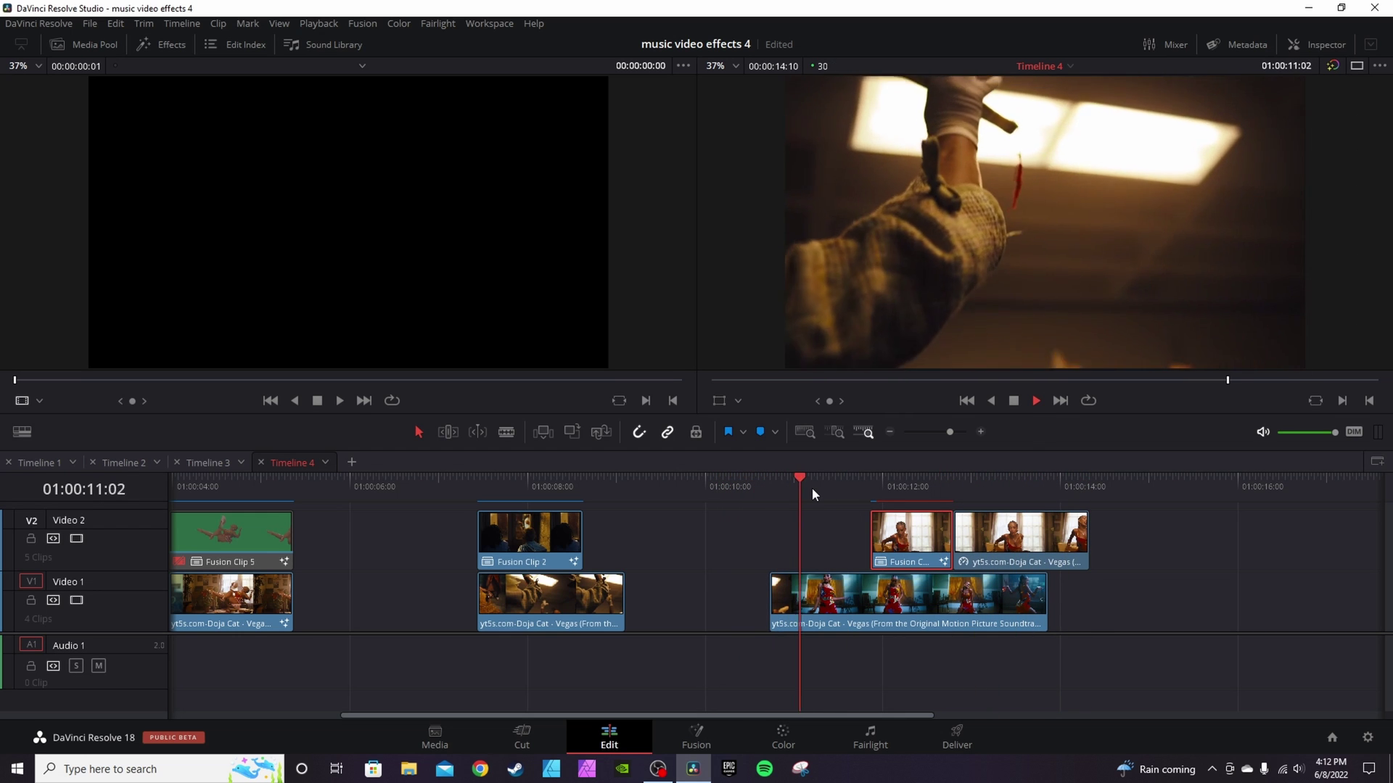